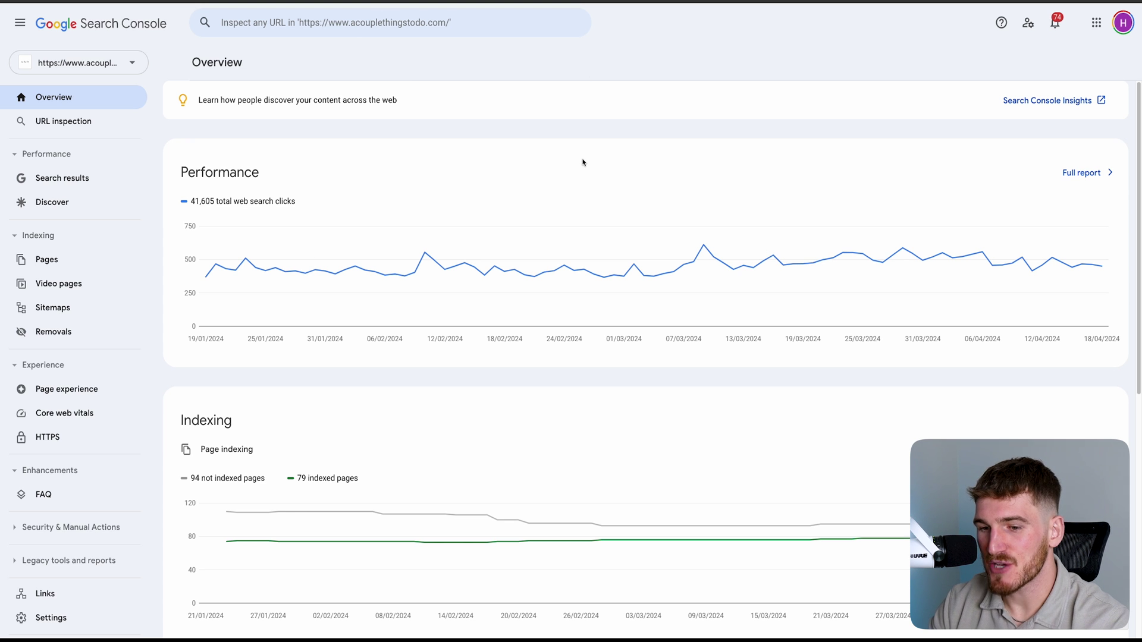
Examine the total web search clicks and the indexed and not indexed page counts on the overview
double_click(224, 176)
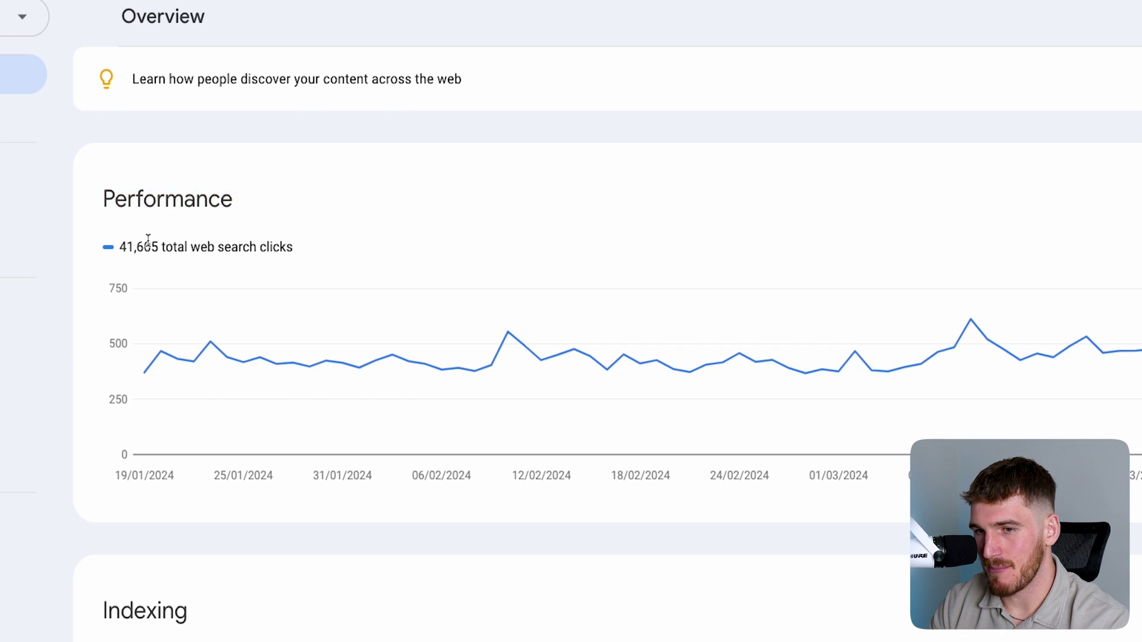
left_click_drag(145, 244, 327, 244)
scroll(369, 253, "down", 7)
left_click_drag(104, 208, 211, 218)
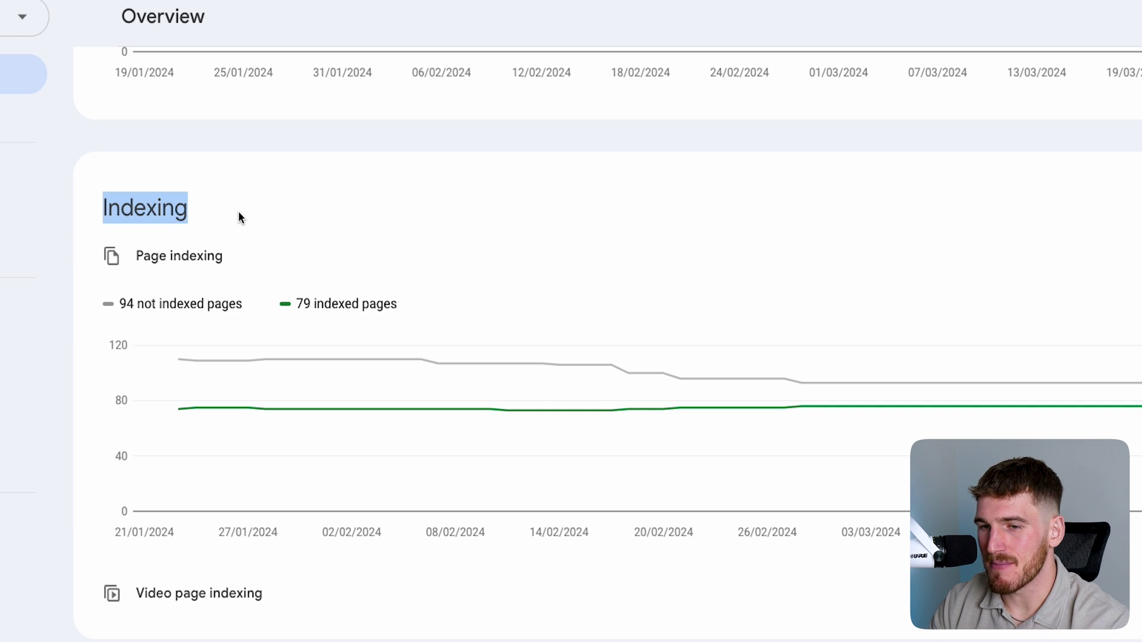
double_click(339, 303)
left_click(350, 236)
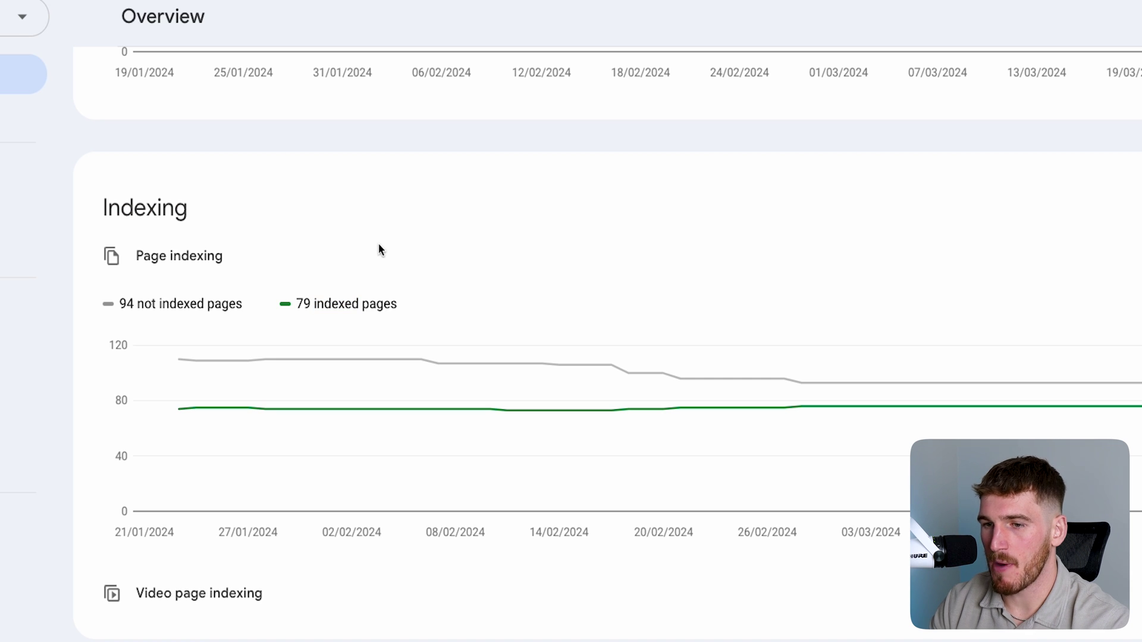
left_click_drag(296, 303, 395, 302)
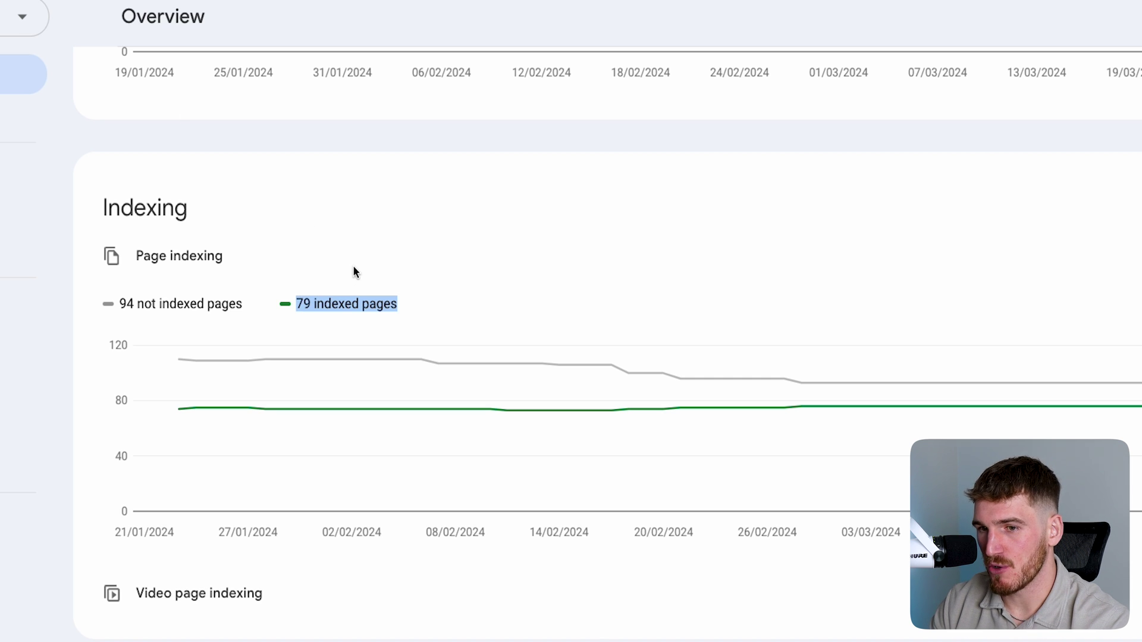
left_click_drag(120, 303, 242, 303)
left_click(211, 306)
triple_click(211, 305)
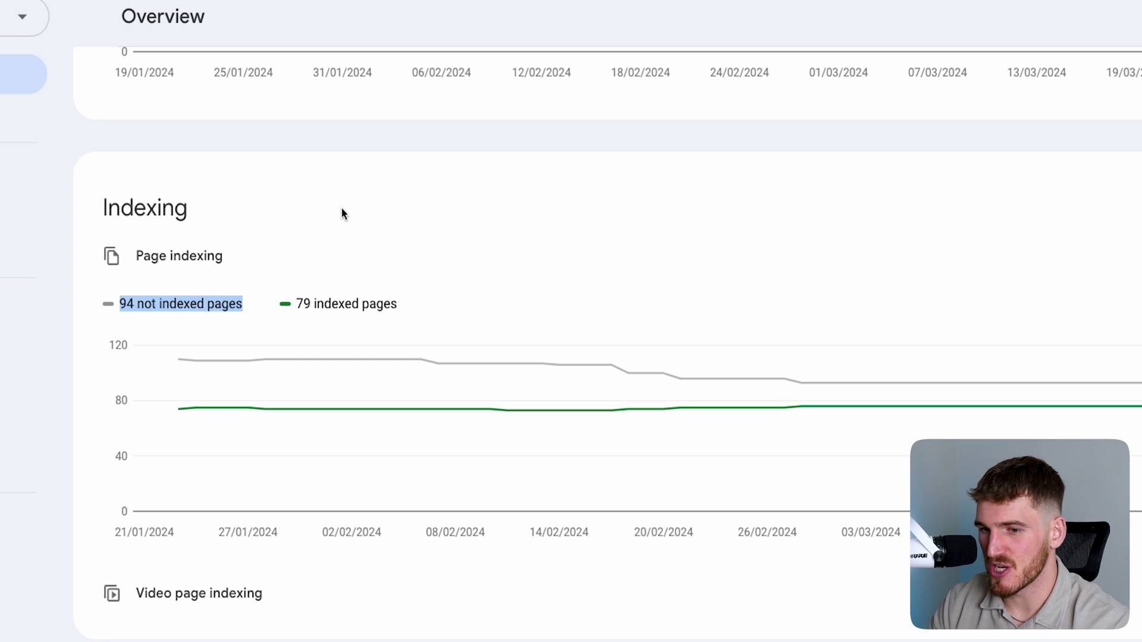
Review the Experience and Enhancements sections of the overview, including core web vitals, HTTPS and FAQ
scroll(342, 213, "down", 5)
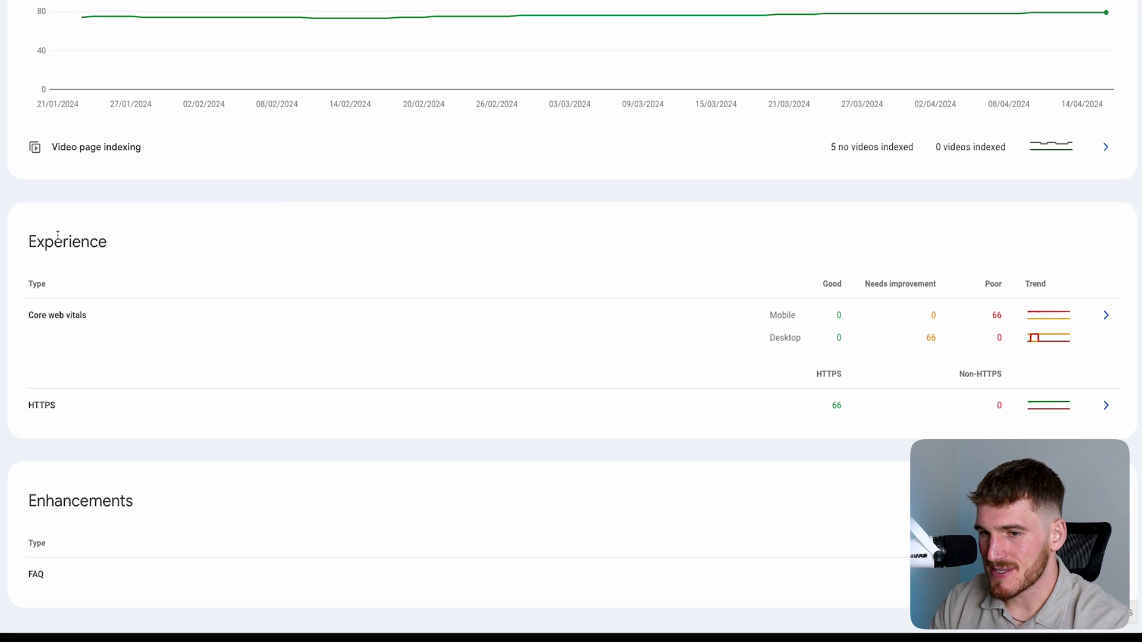
left_click_drag(31, 242, 131, 247)
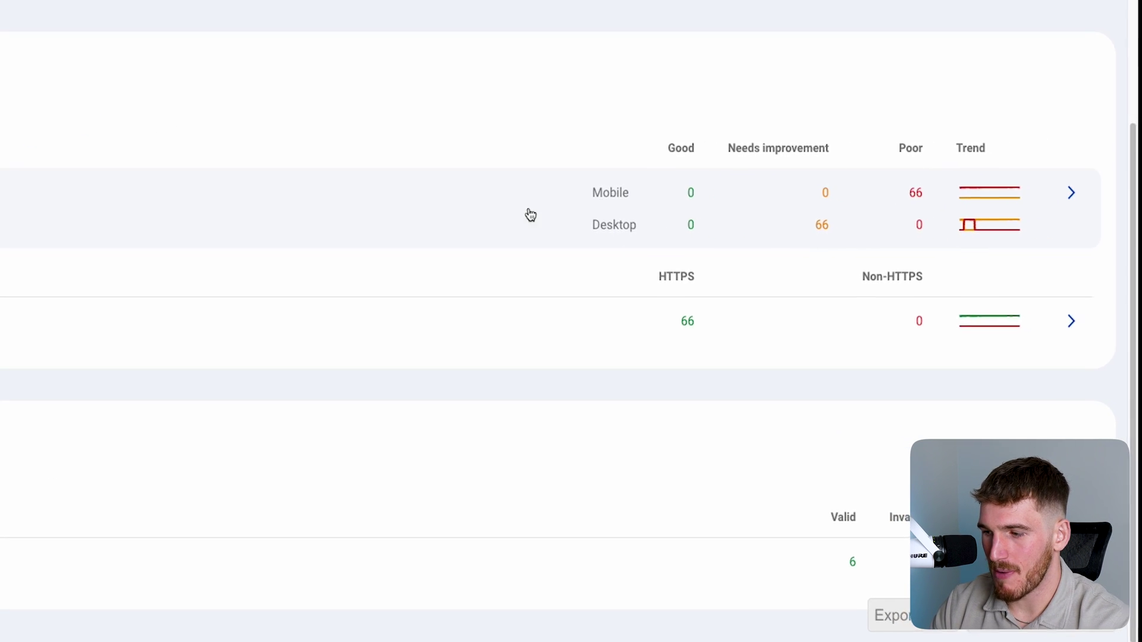
double_click(71, 509)
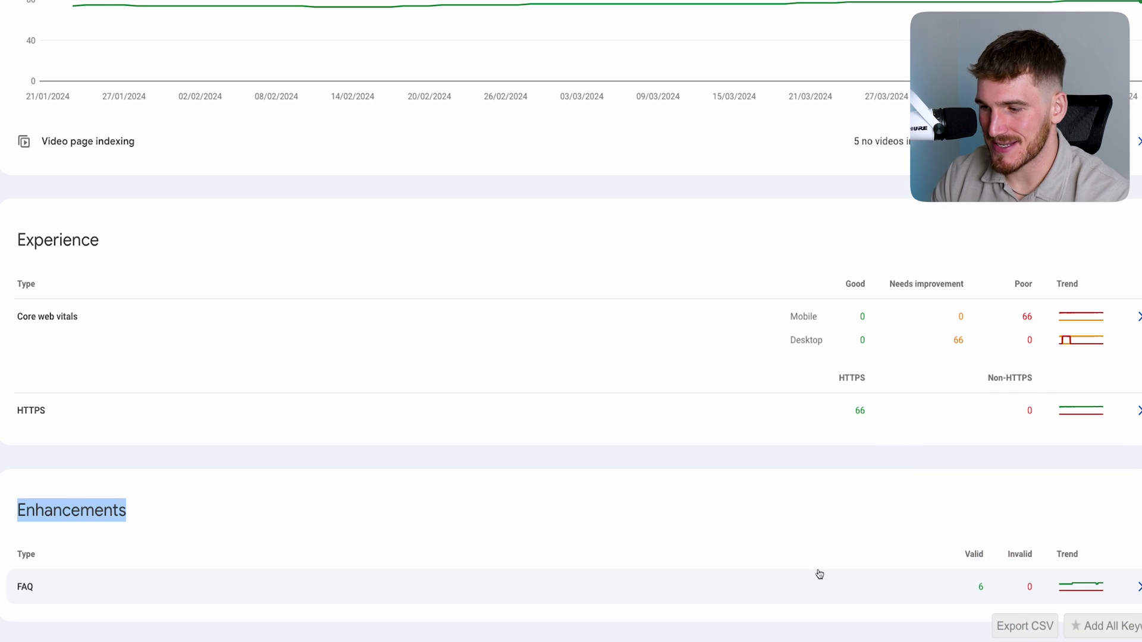
left_click(490, 529)
scroll(482, 523, "up", 9)
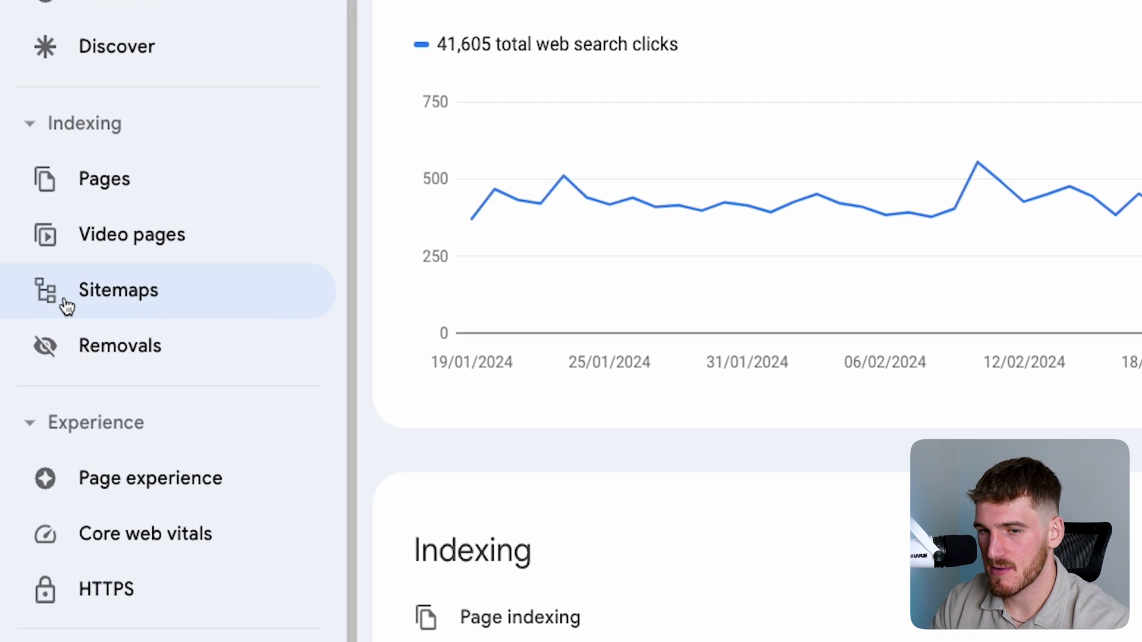
Open the Sitemaps report and check the submitted /sitemap.xml entry
left_click(66, 306)
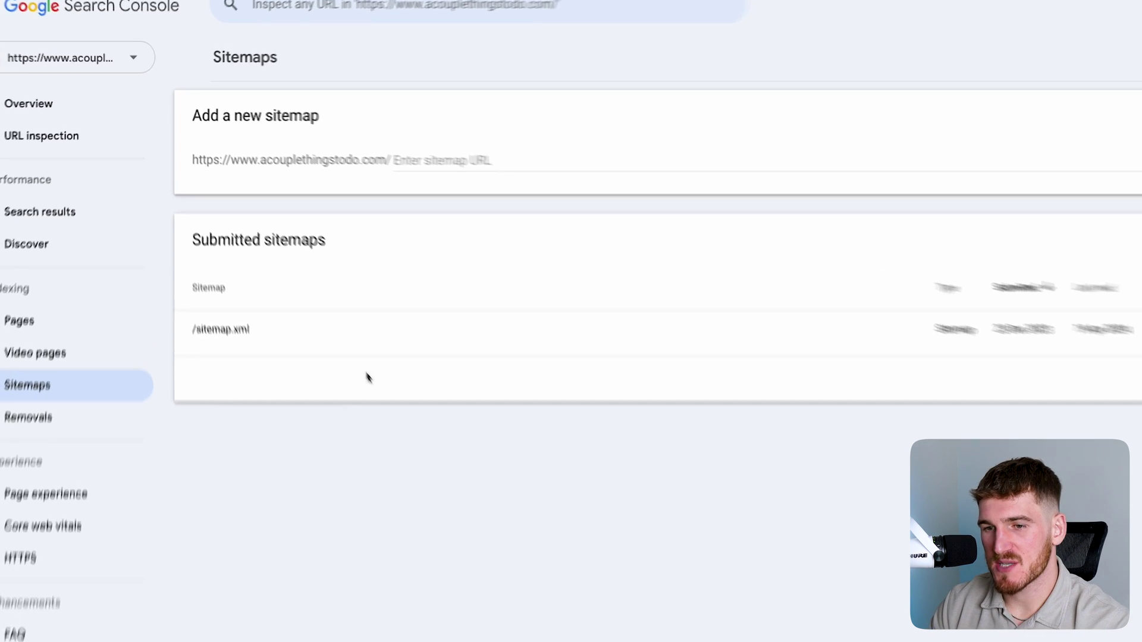
left_click_drag(258, 347, 192, 335)
left_click(220, 340)
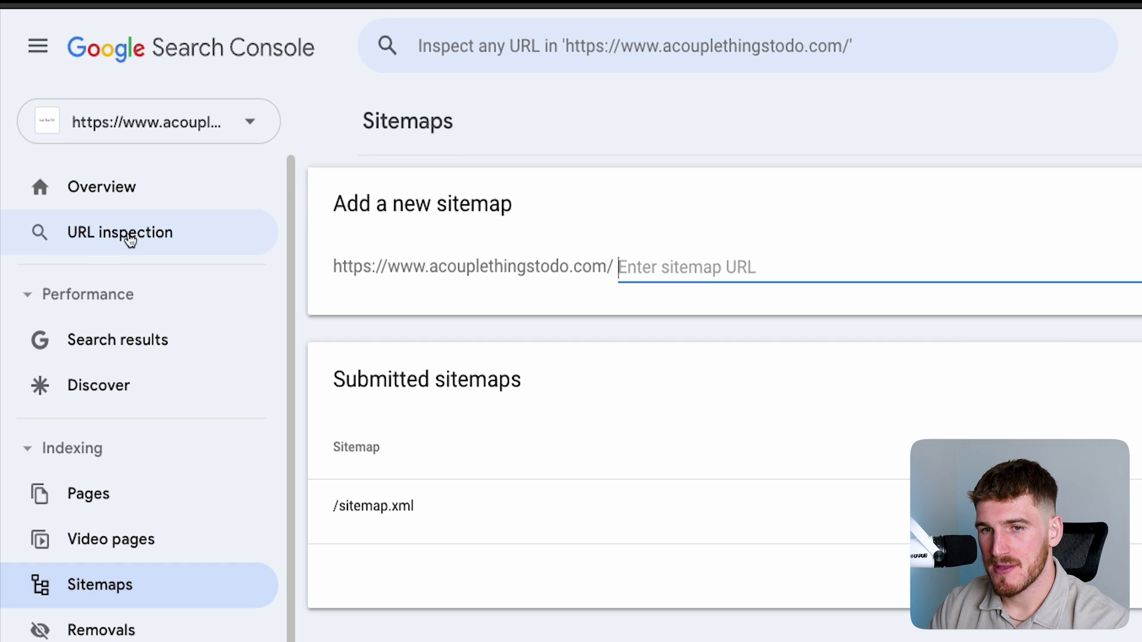
left_click(129, 238)
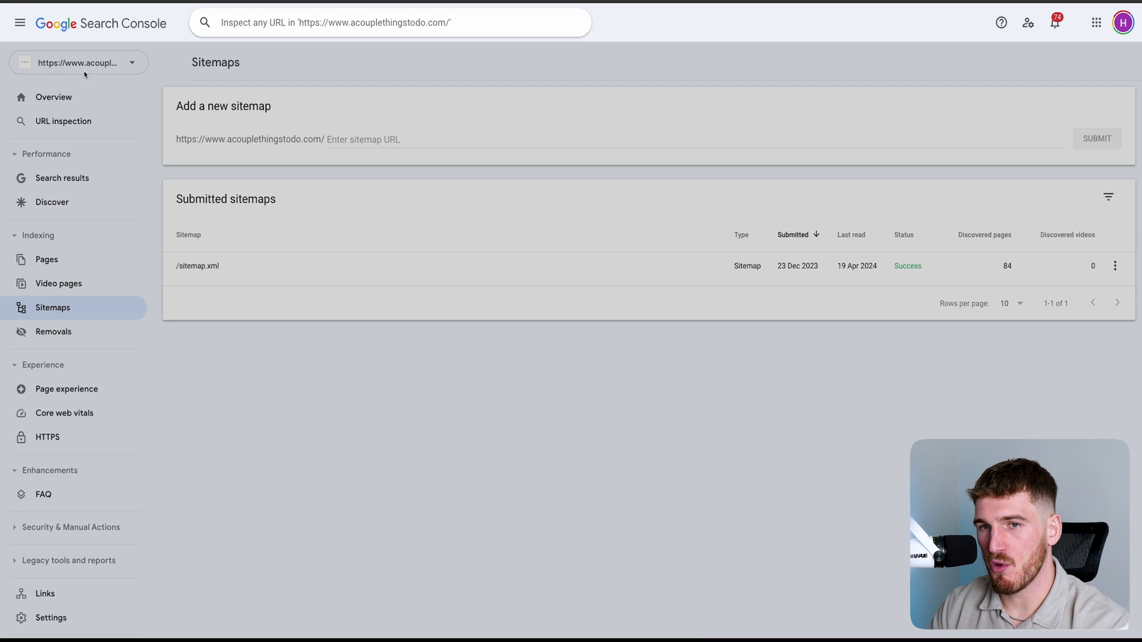
type("https://www.acouplethingstodo.com/")
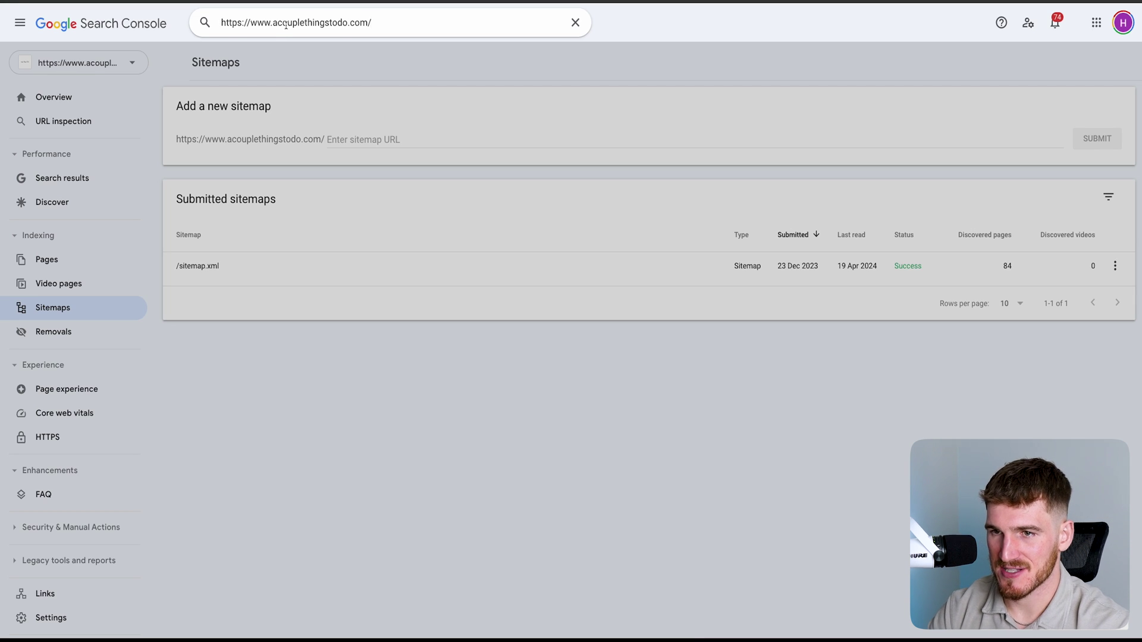
key("Return")
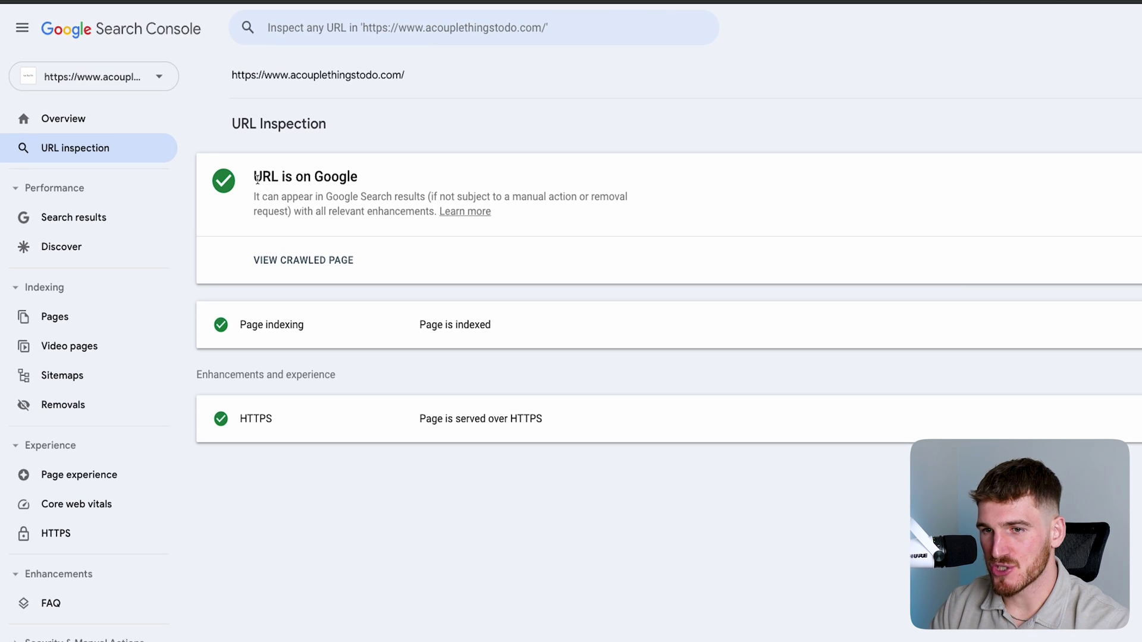
left_click_drag(255, 178, 364, 176)
triple_click(343, 176)
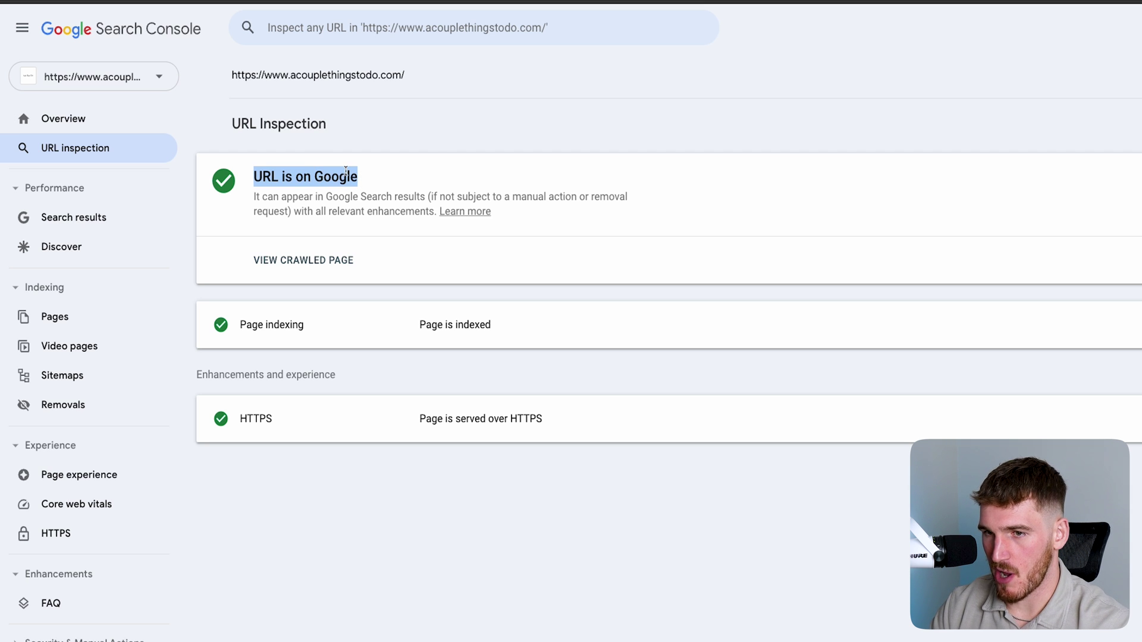
left_click(434, 138)
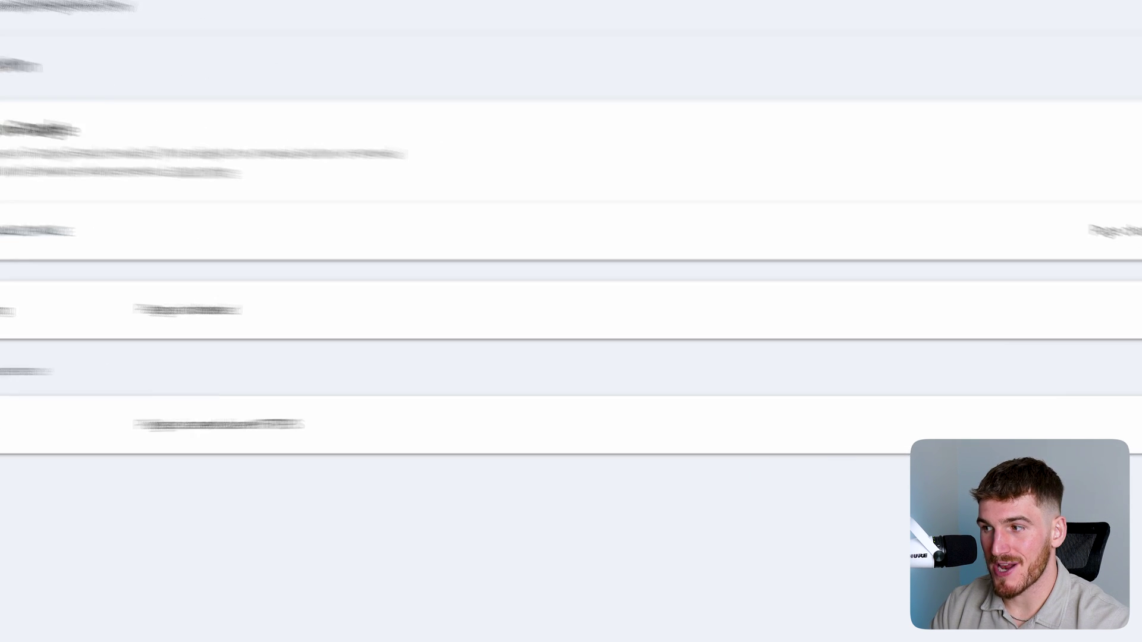
Try to request indexing for the inspected homepage, cancel the running test, and look over its index status again
left_click(1026, 147)
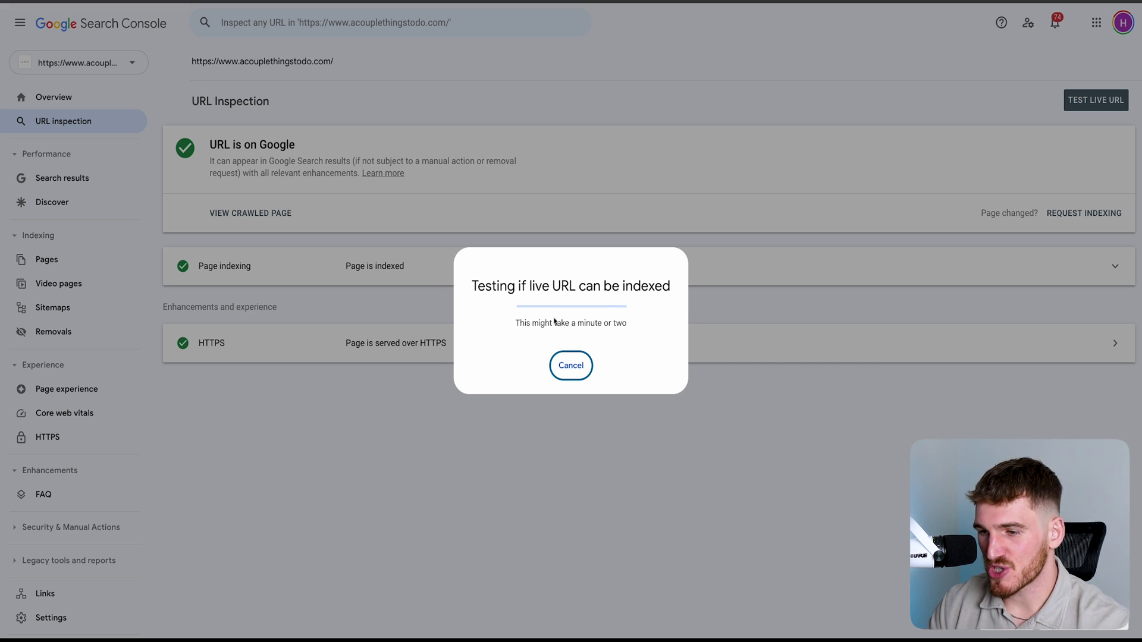
left_click(571, 365)
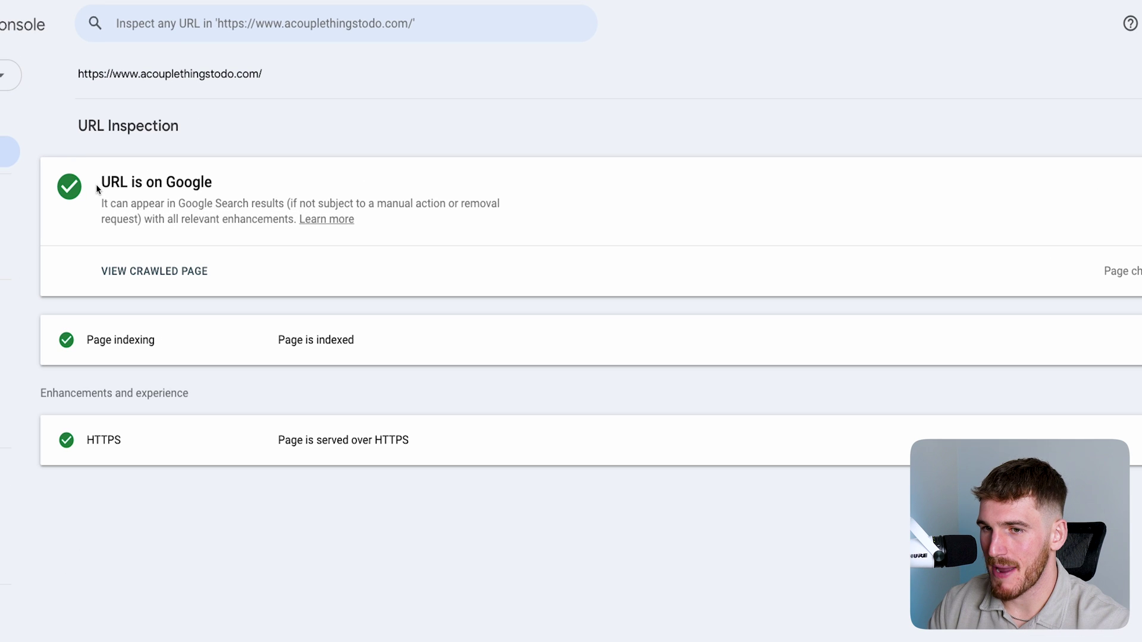
left_click_drag(148, 165, 282, 167)
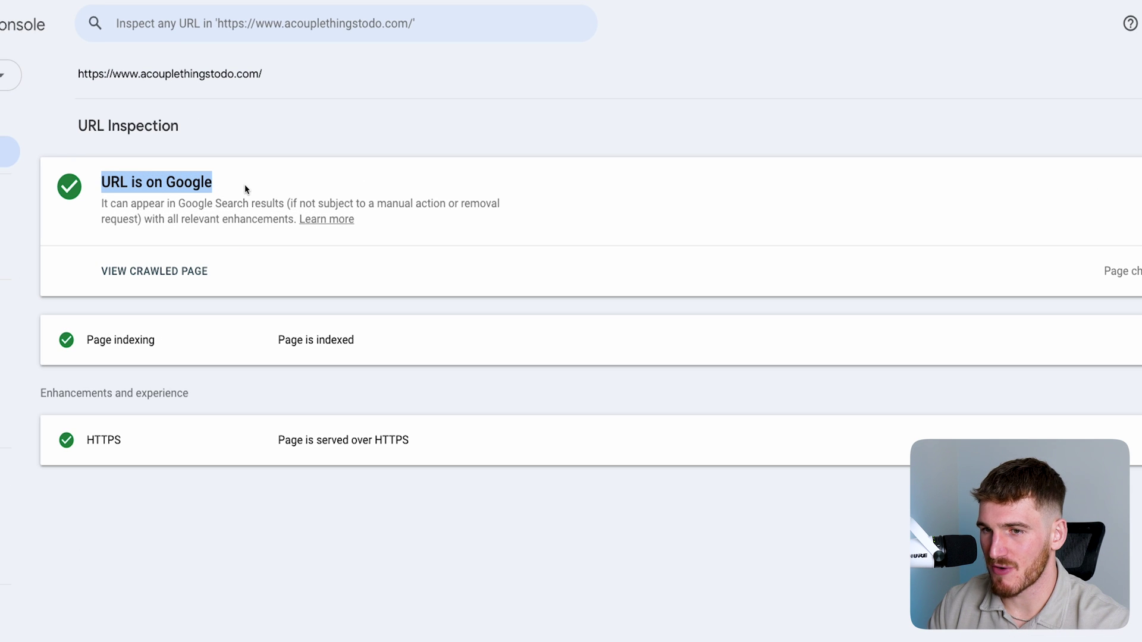
left_click(297, 177)
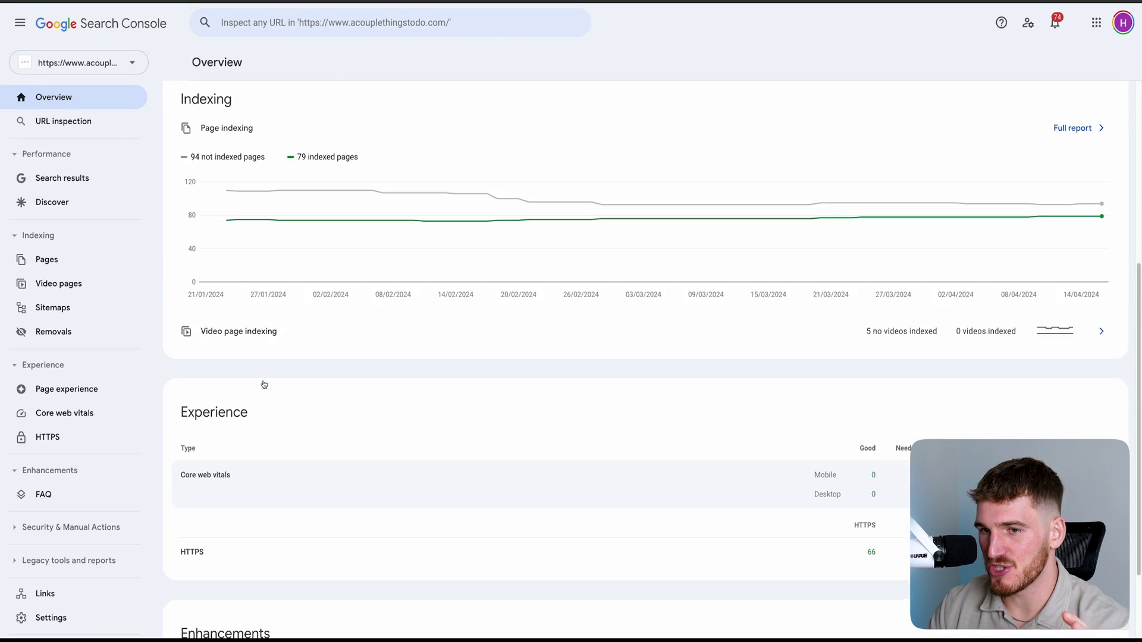
scroll(264, 384, "up", 2)
left_click_drag(189, 256, 275, 260)
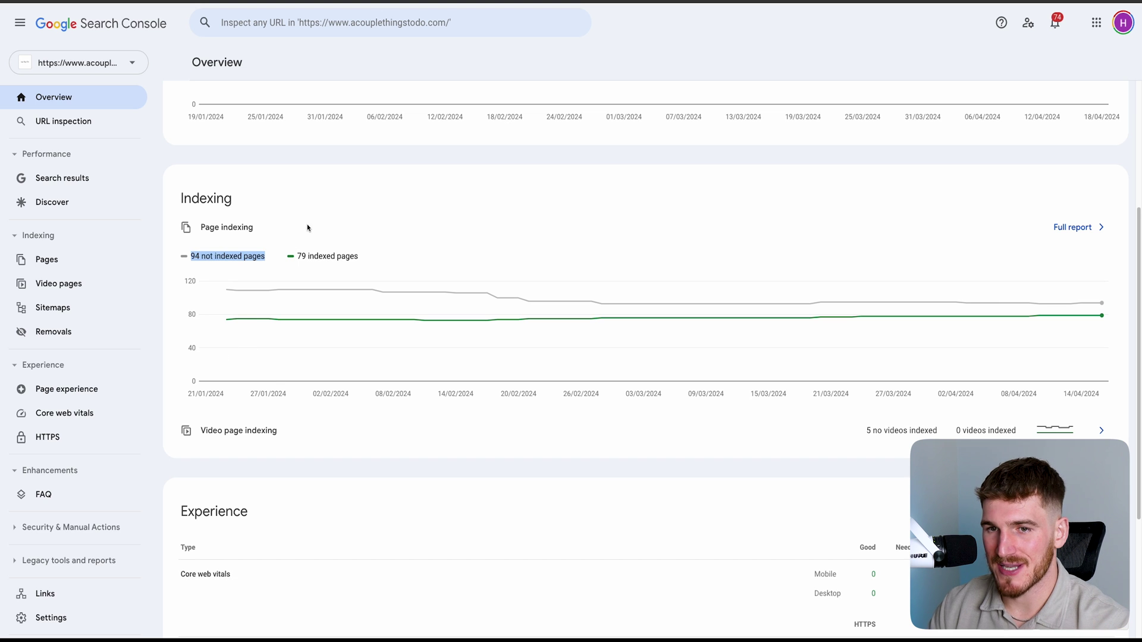
left_click(64, 121)
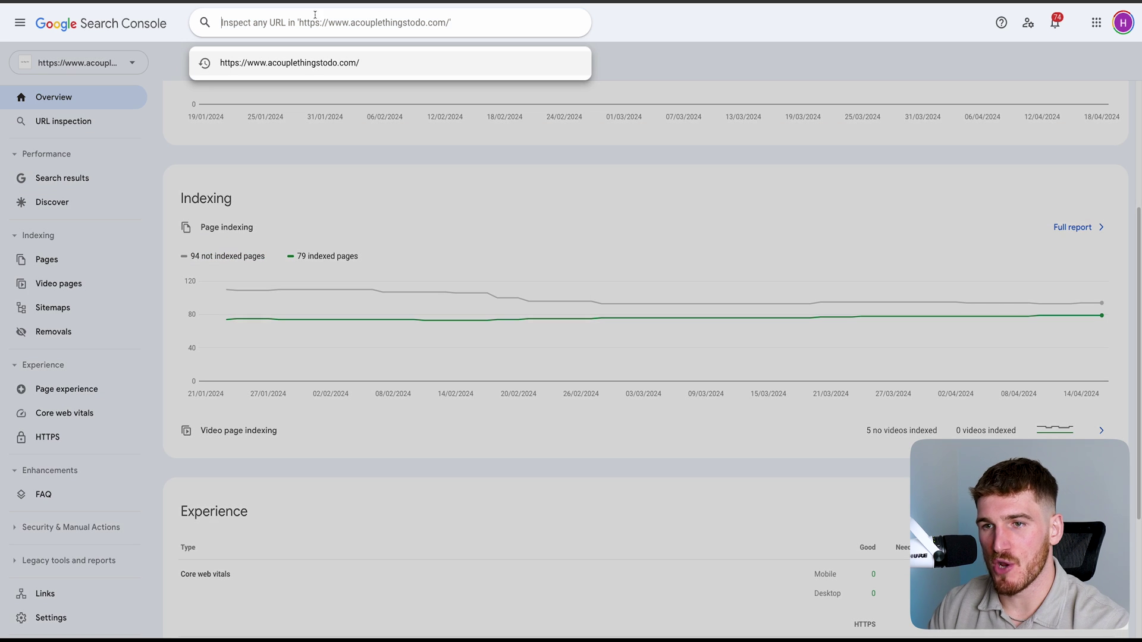
left_click(305, 60)
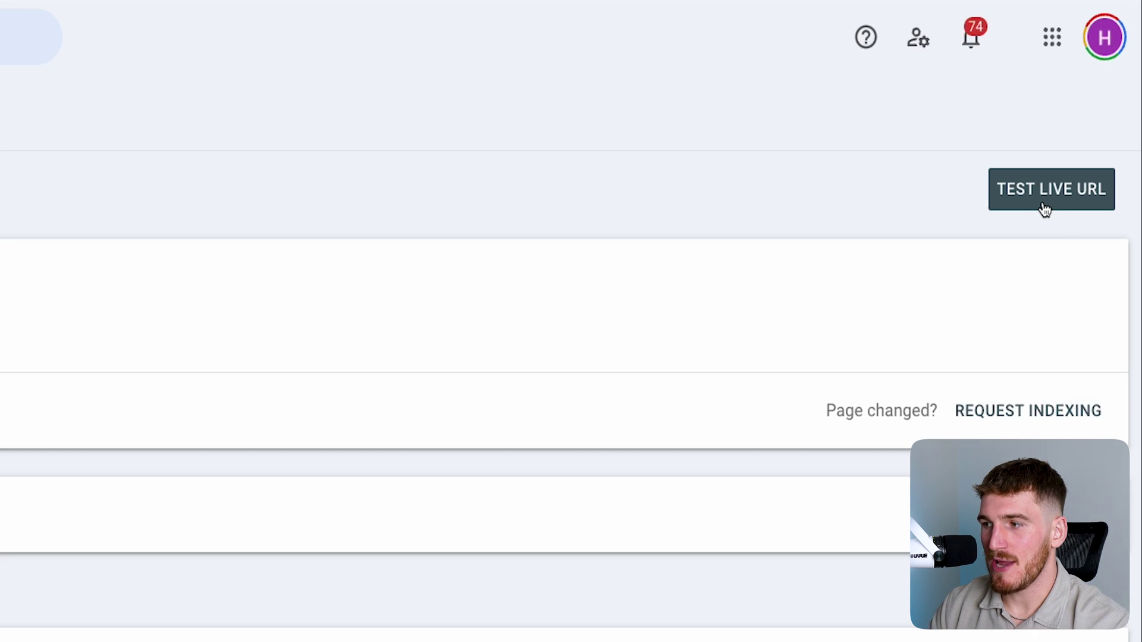
Run a live test of the inspected homepage URL and read its availability result
left_click(1028, 412)
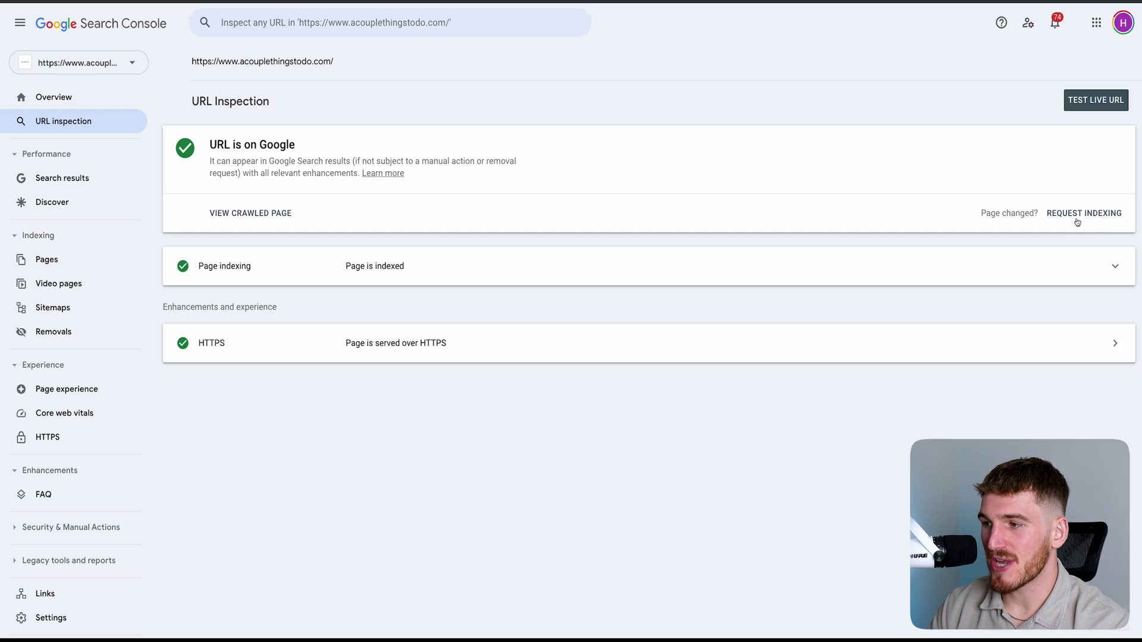
left_click(1087, 106)
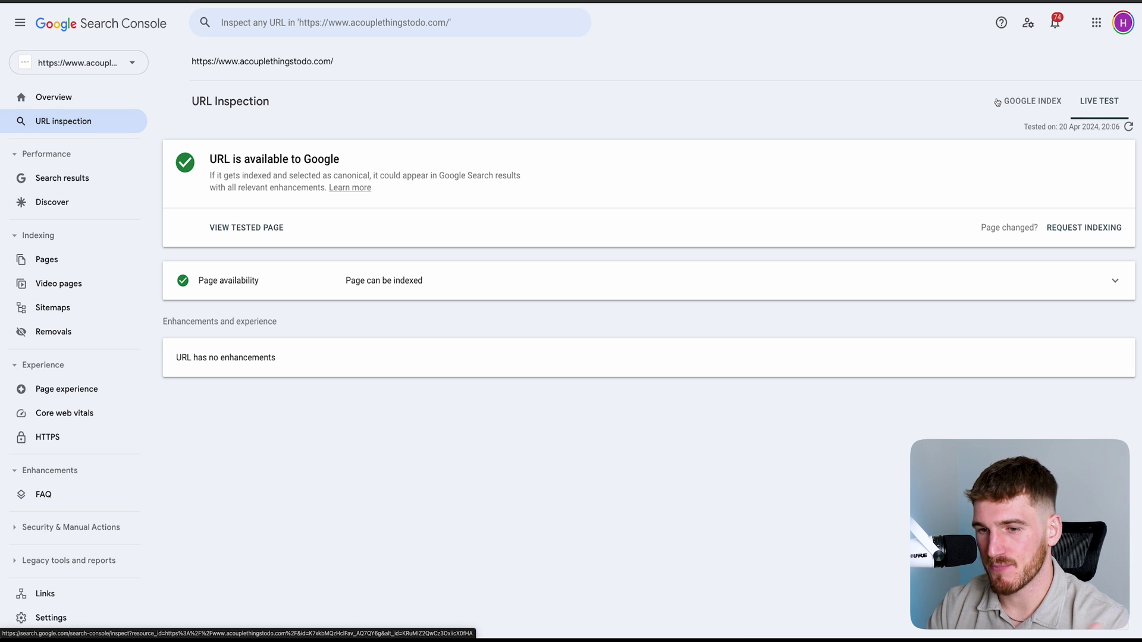
left_click_drag(208, 159, 376, 161)
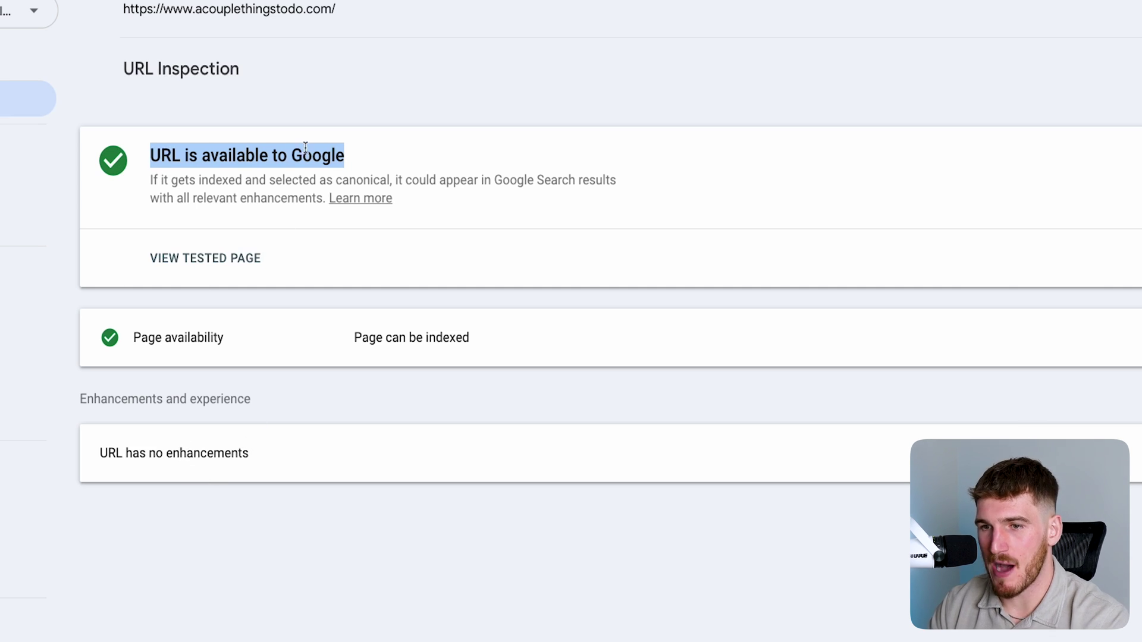
left_click(321, 111)
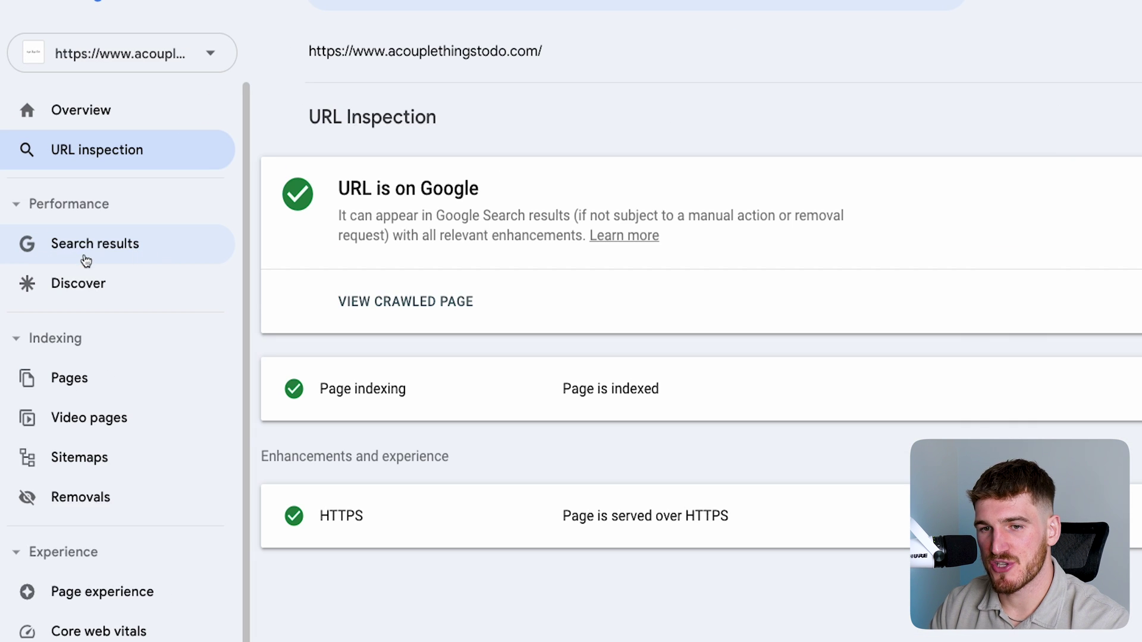
Show and hide average CTR and average position in the Search results performance report, and view the available new filters
left_click(86, 259)
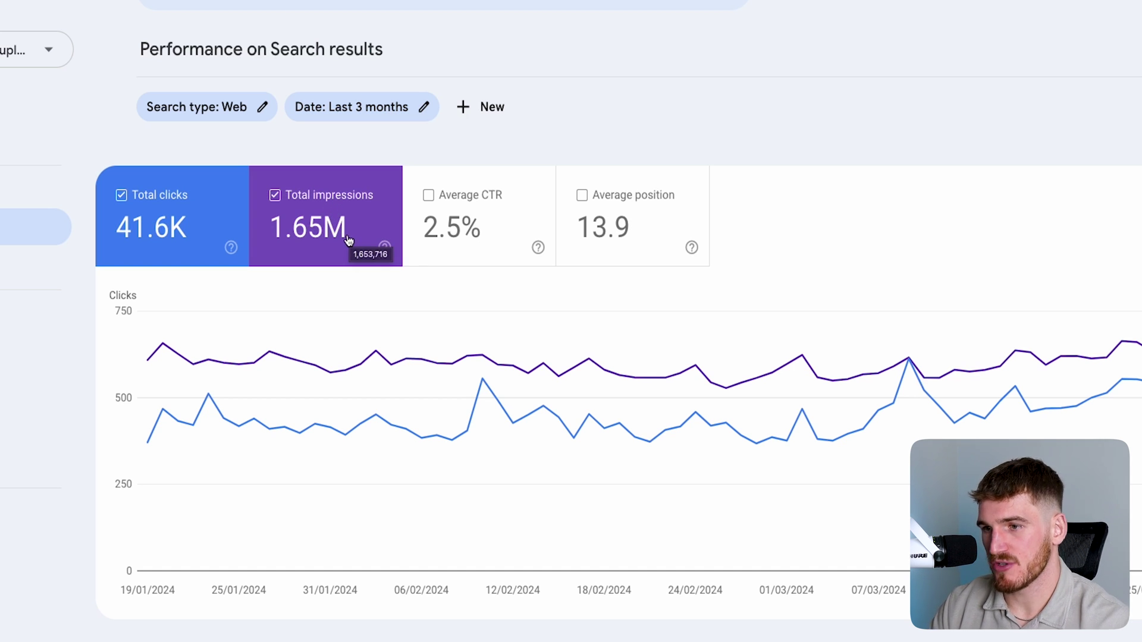
left_click(468, 230)
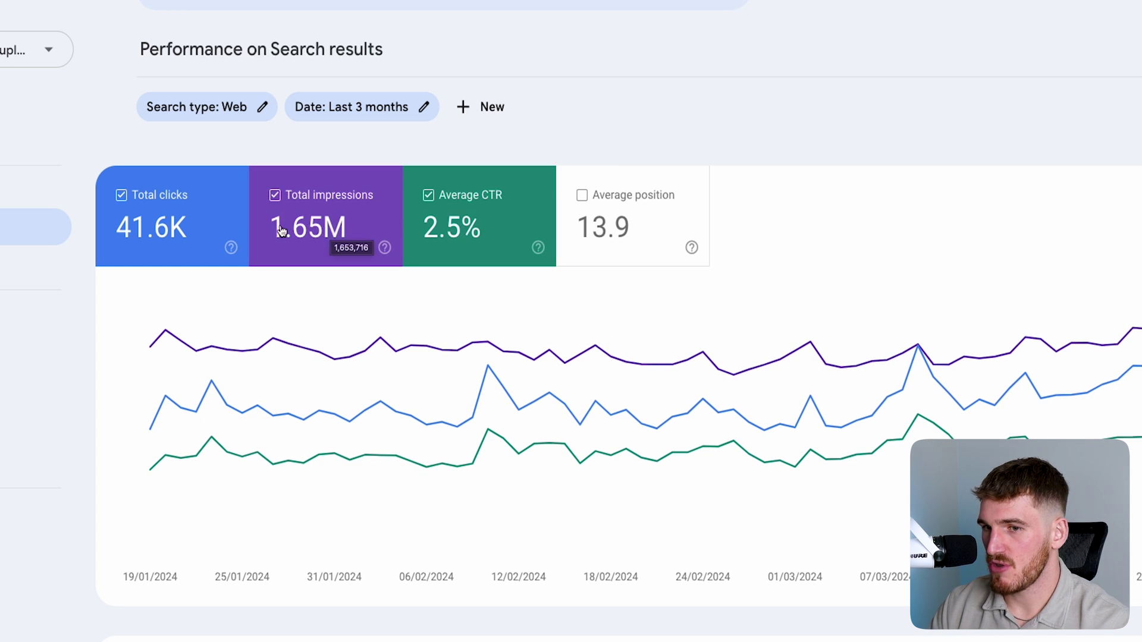
left_click(591, 220)
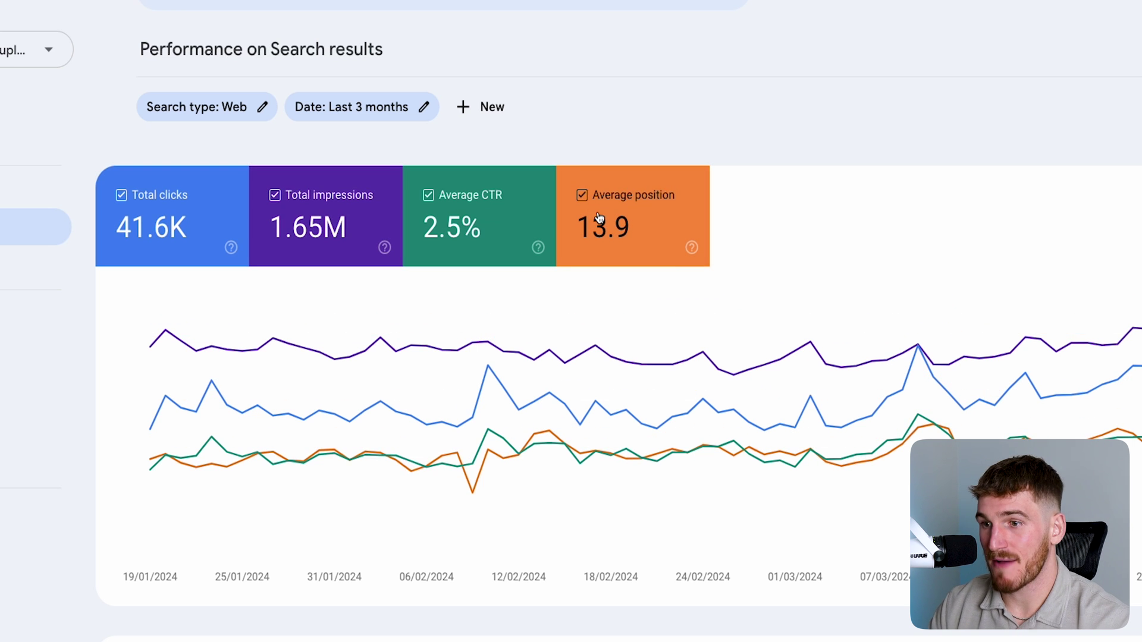
left_click(601, 218)
left_click(415, 204)
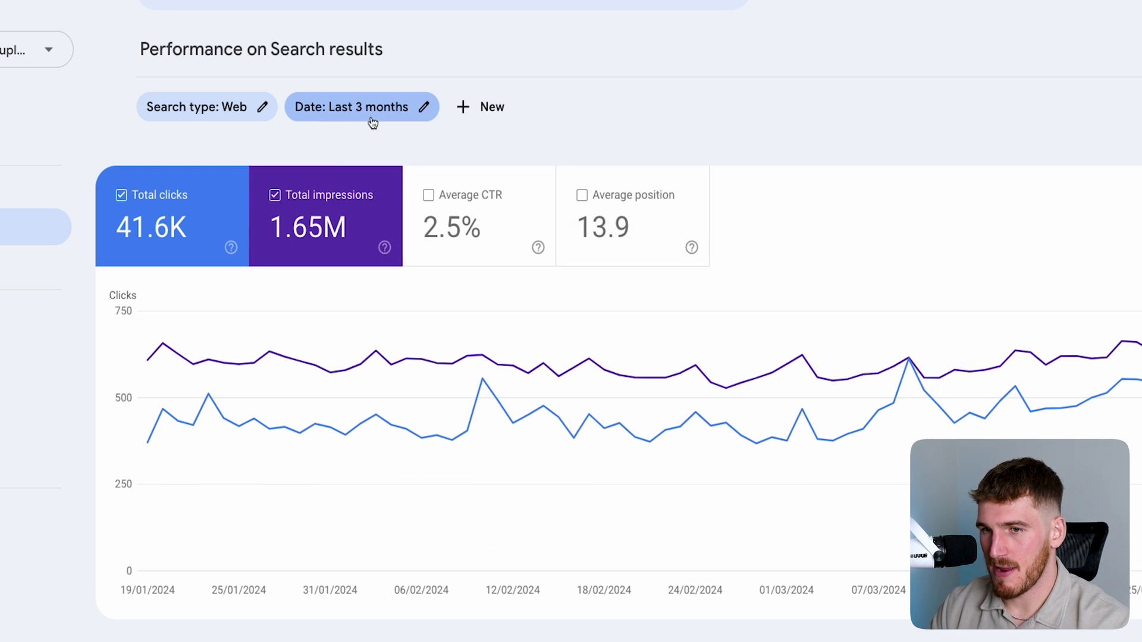
left_click(490, 109)
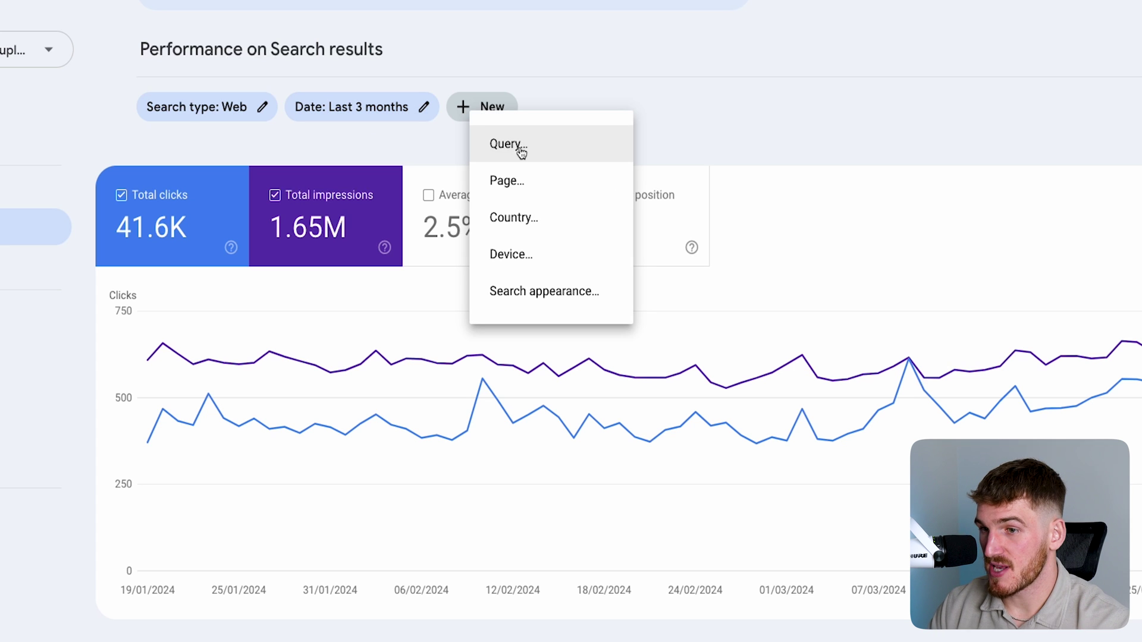
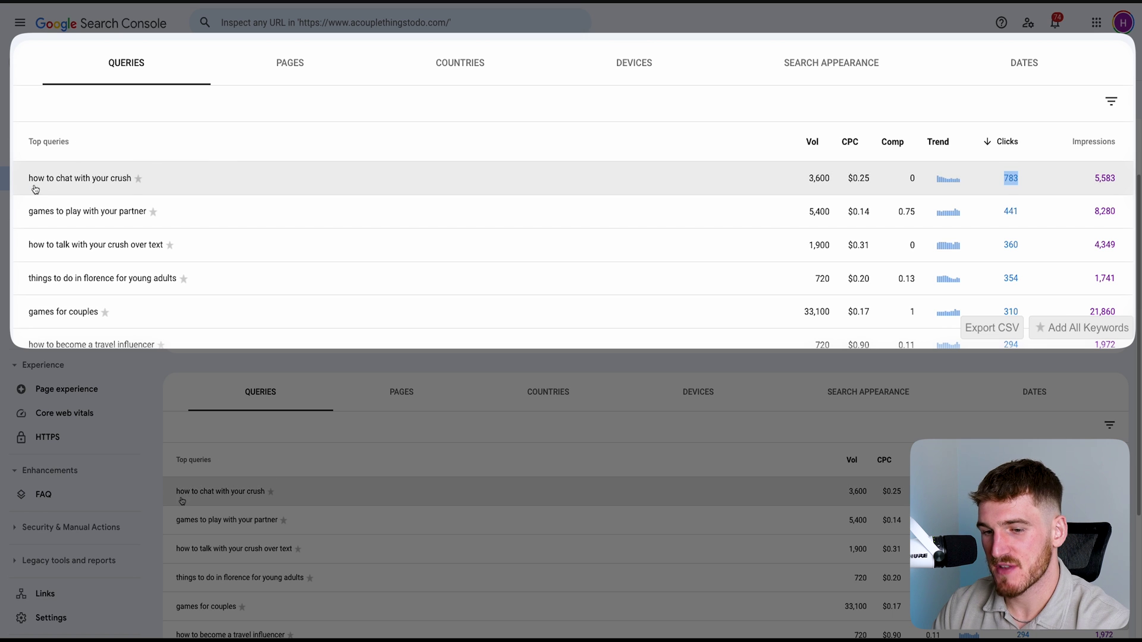
Examine the top search query and add the average position metric to the performance report
left_click_drag(170, 491, 267, 492)
scroll(277, 452, "up", 2)
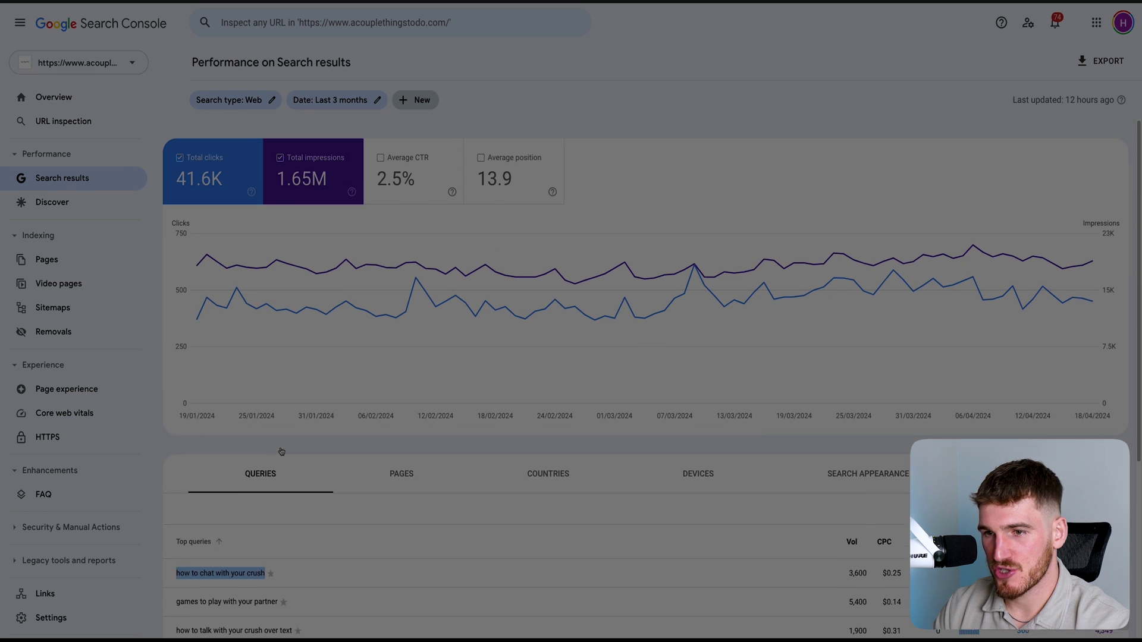
left_click(522, 186)
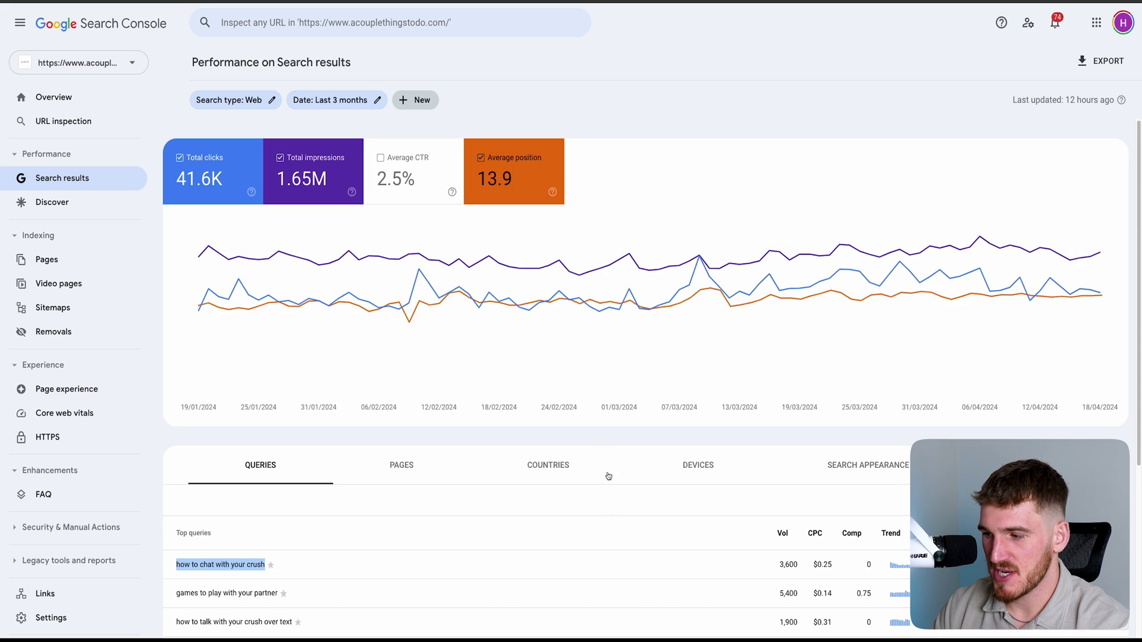
Examine the top query's clicks, impressions and position, and check the site's placement in the Google results for "how to chat with your crush"
scroll(606, 476, "down", 2)
left_click(623, 368)
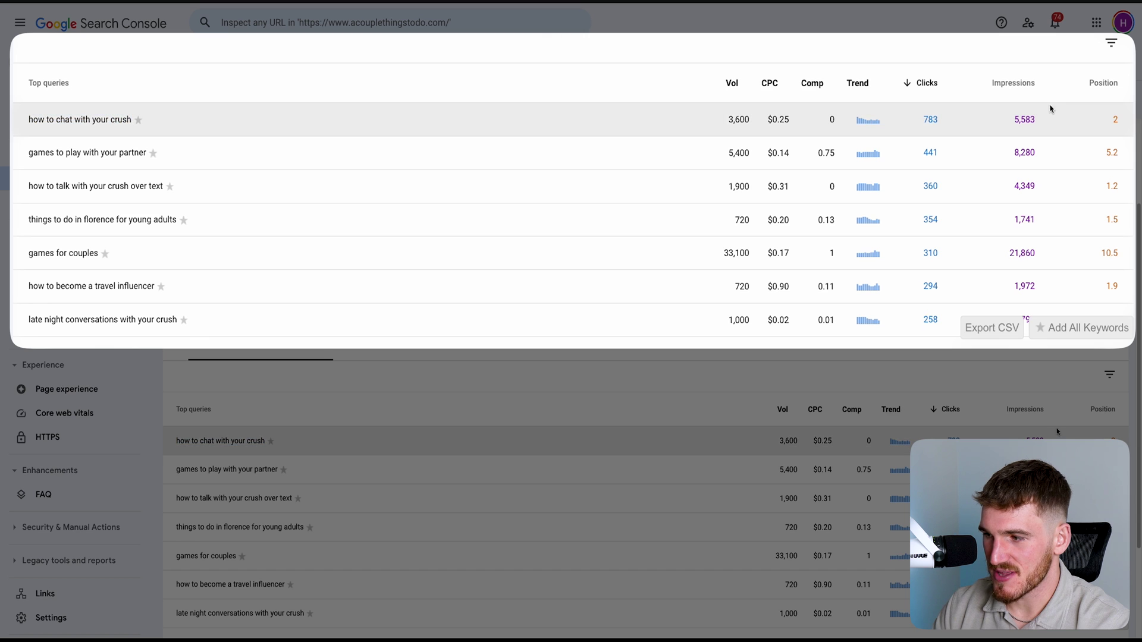
left_click_drag(175, 444, 265, 442)
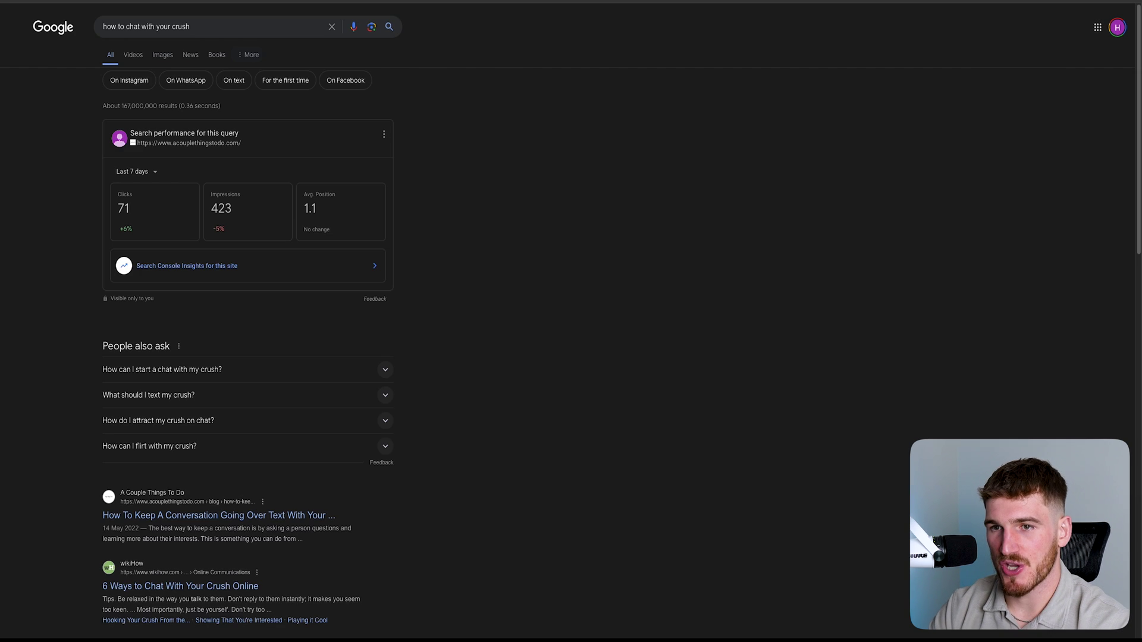
left_click_drag(36, 318, 333, 401)
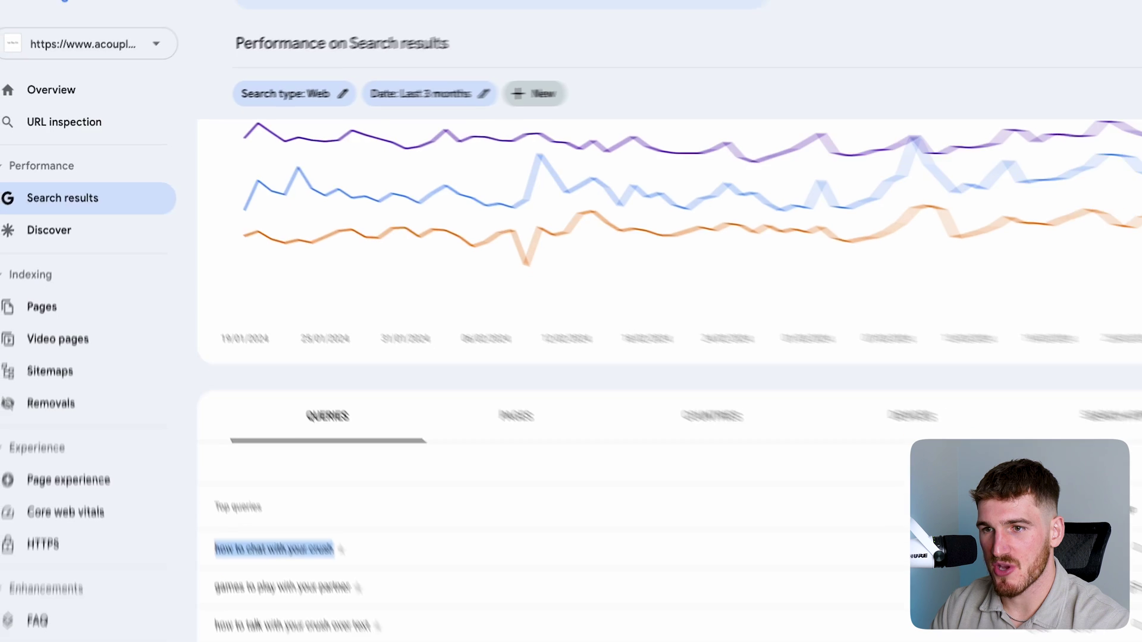
Examine the ten top queries in the performance report along with their clicks, impressions and positions
mouse_move(764, 313)
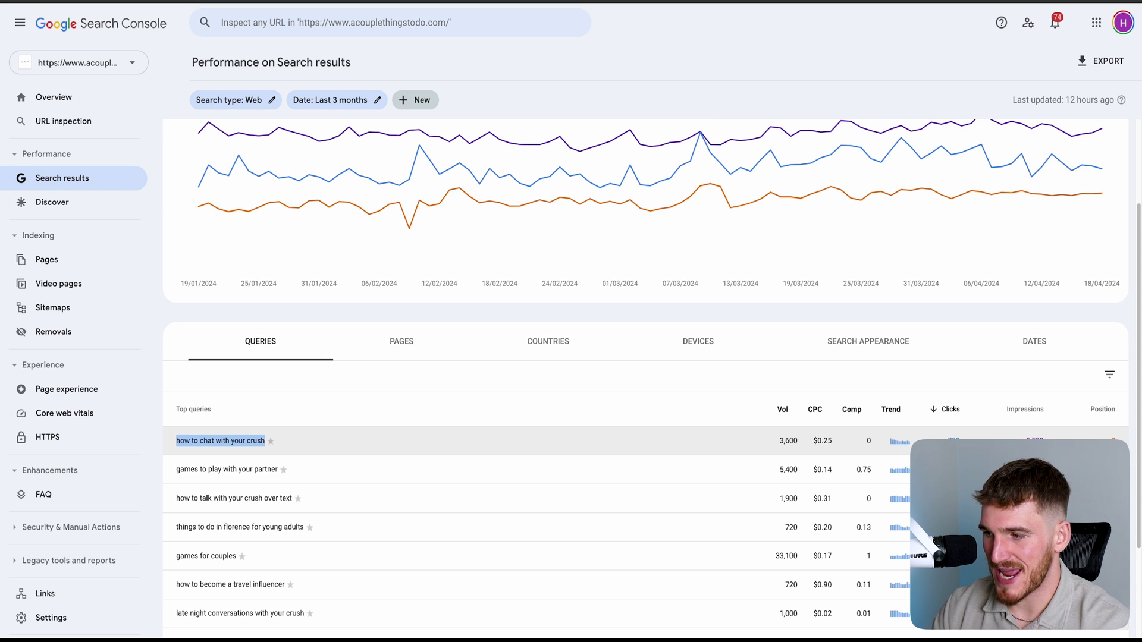
scroll(355, 438, "down", 2)
left_click_drag(258, 455, 339, 566)
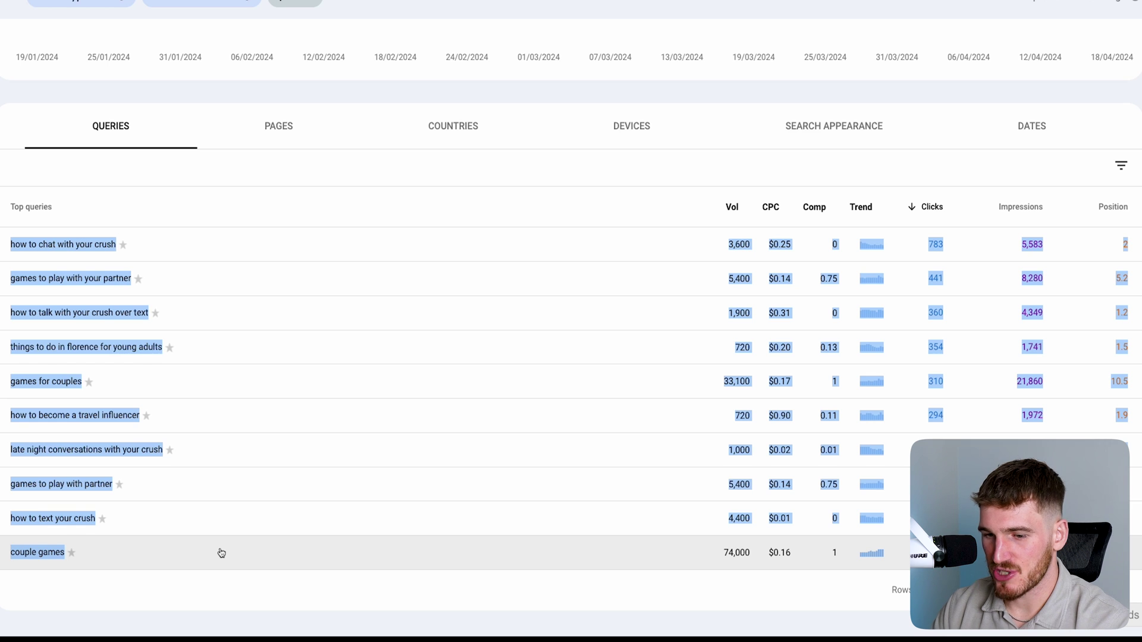
scroll(244, 528, "up", 1)
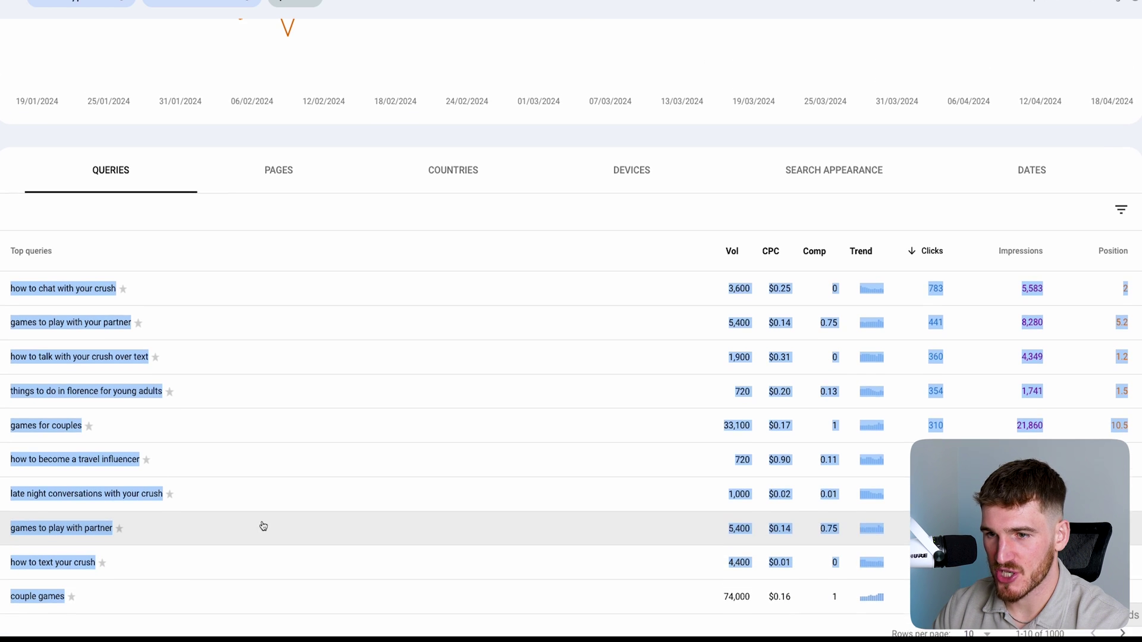
left_click(331, 156)
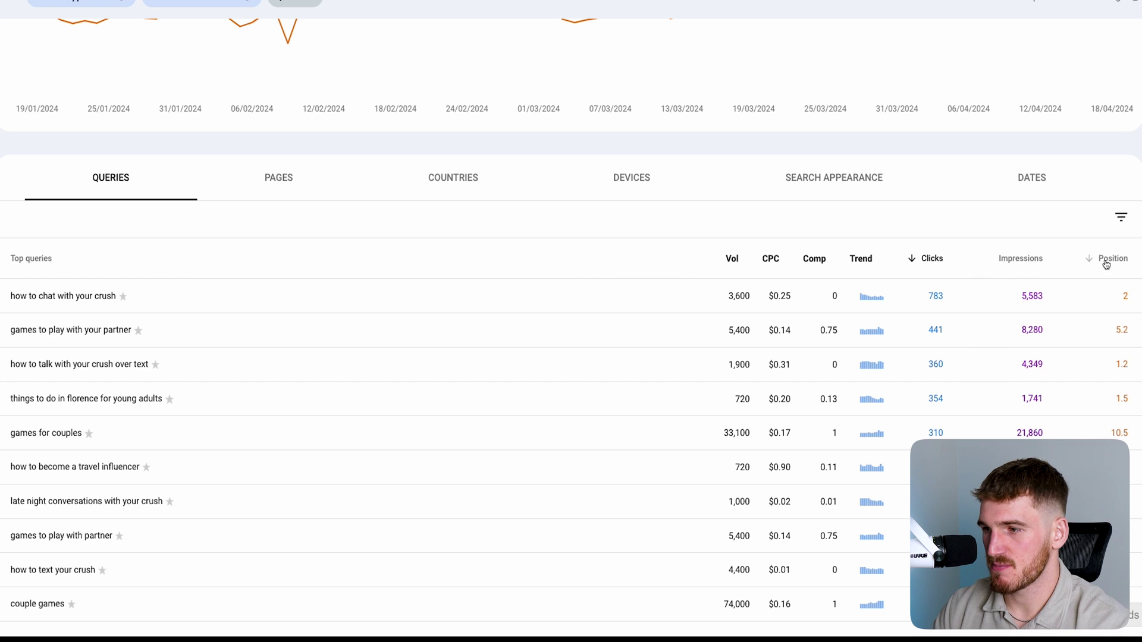
Switch the performance breakdown from queries to pages and examine the top pages by clicks
scroll(446, 390, "up", 3)
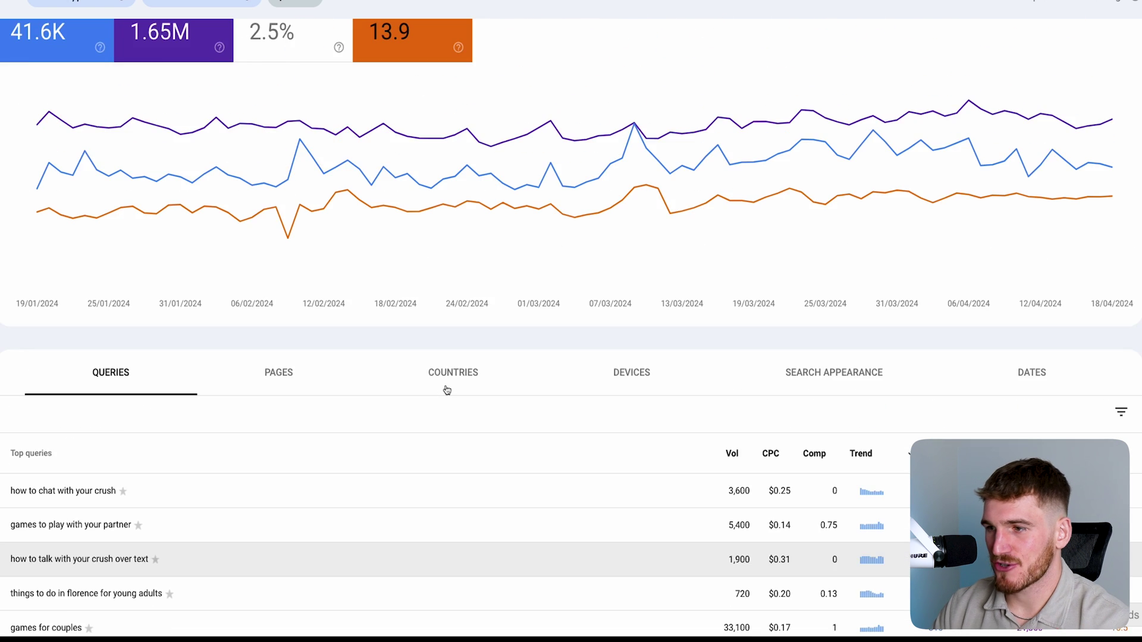
scroll(446, 390, "up", 1)
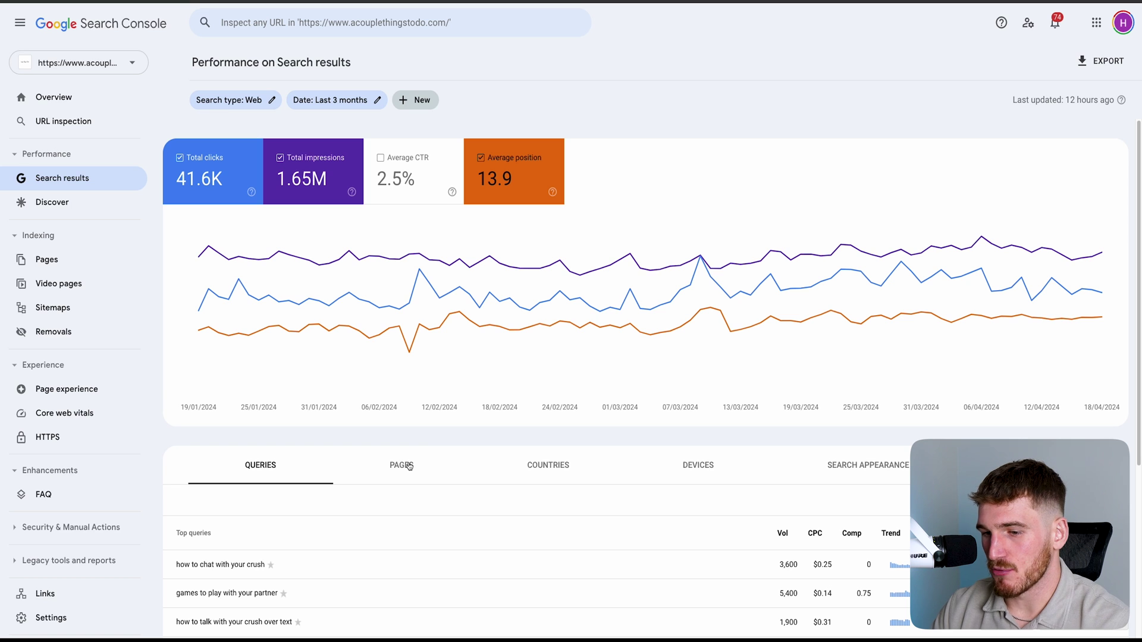
left_click(409, 467)
scroll(452, 463, "down", 4)
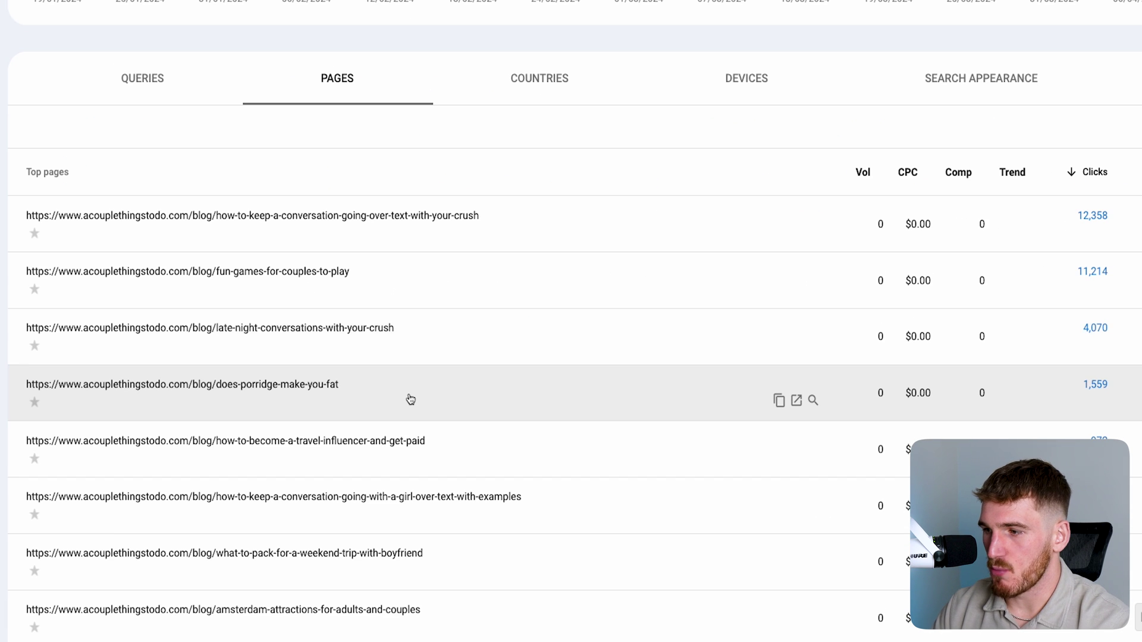
scroll(411, 399, "down", 1)
scroll(411, 395, "down", 1)
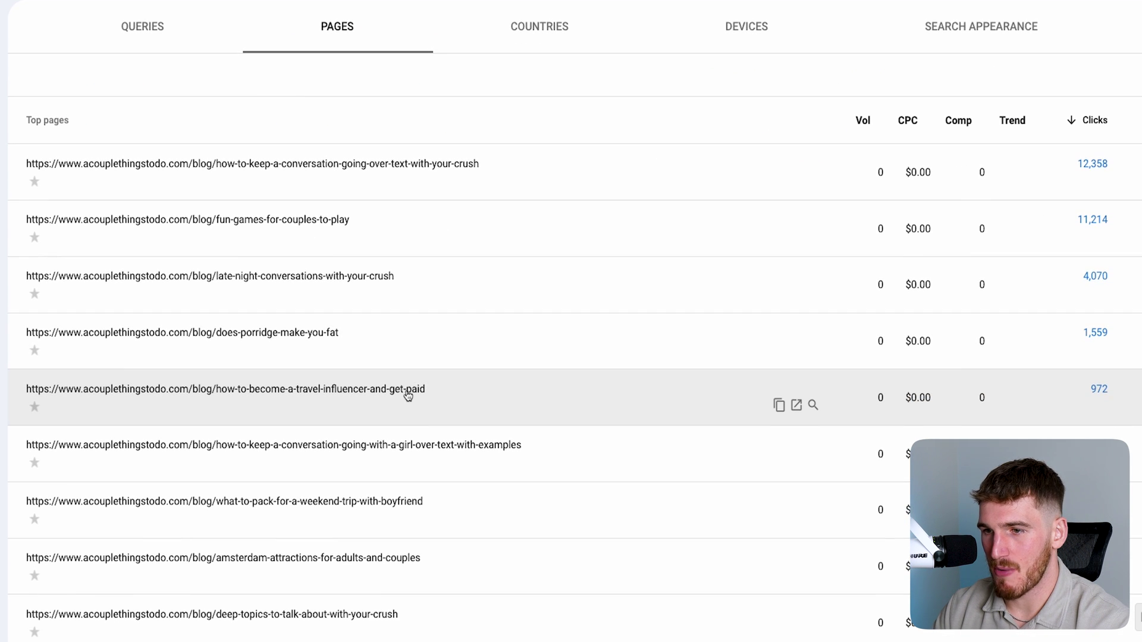
View the performance breakdown by device and by country, and return to the queries breakdown
left_click(538, 25)
left_click(742, 46)
scroll(742, 46, "up", 5)
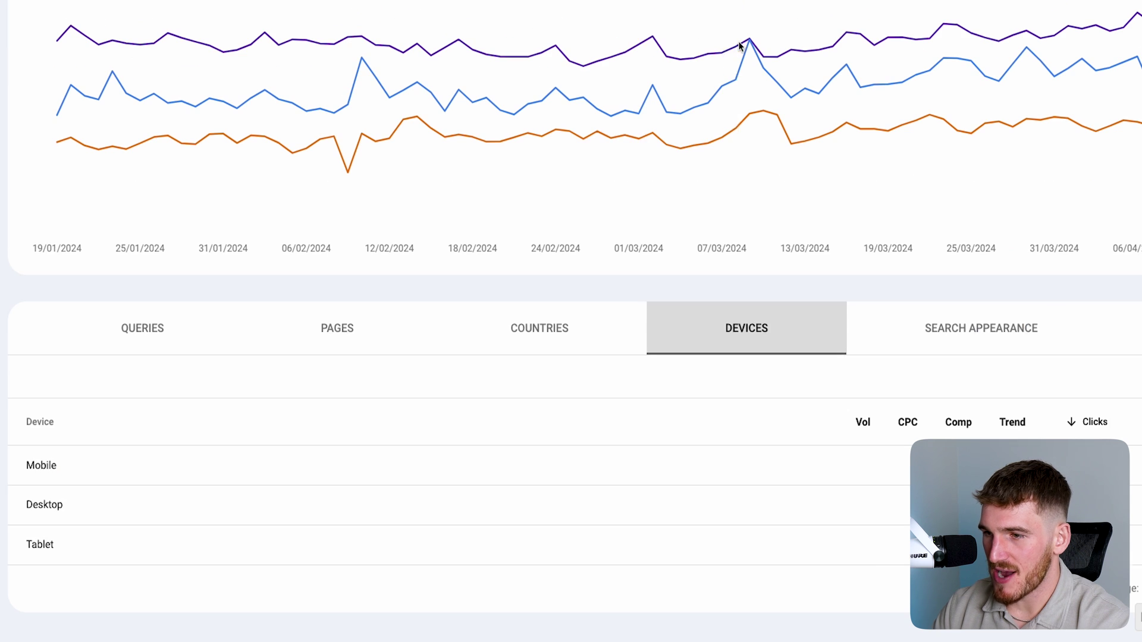
left_click(547, 333)
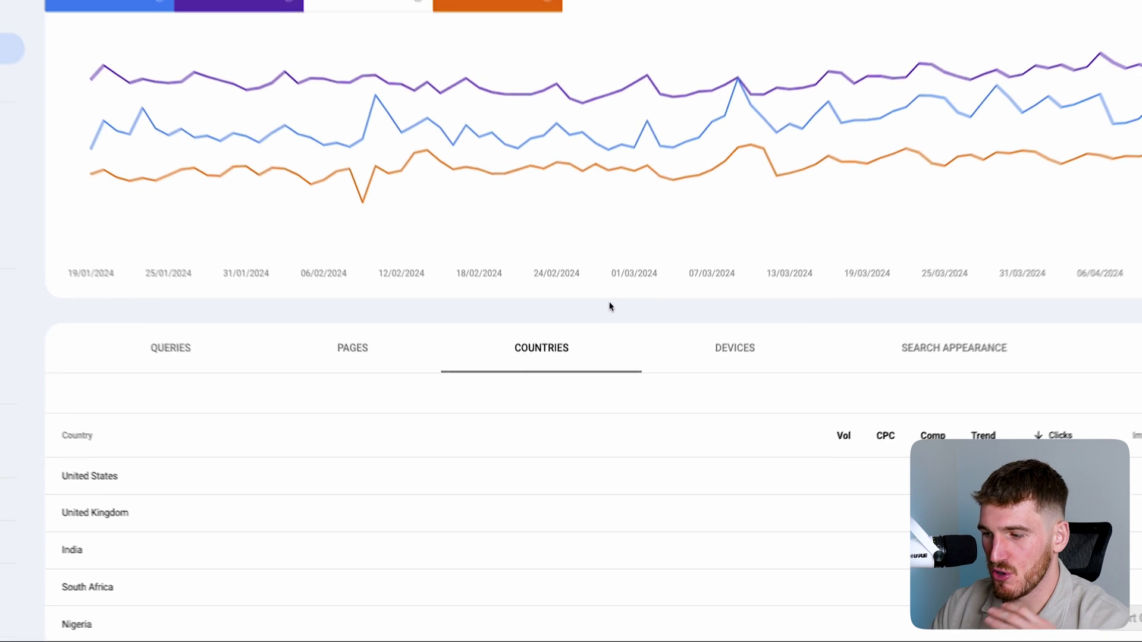
scroll(604, 294, "up", 1)
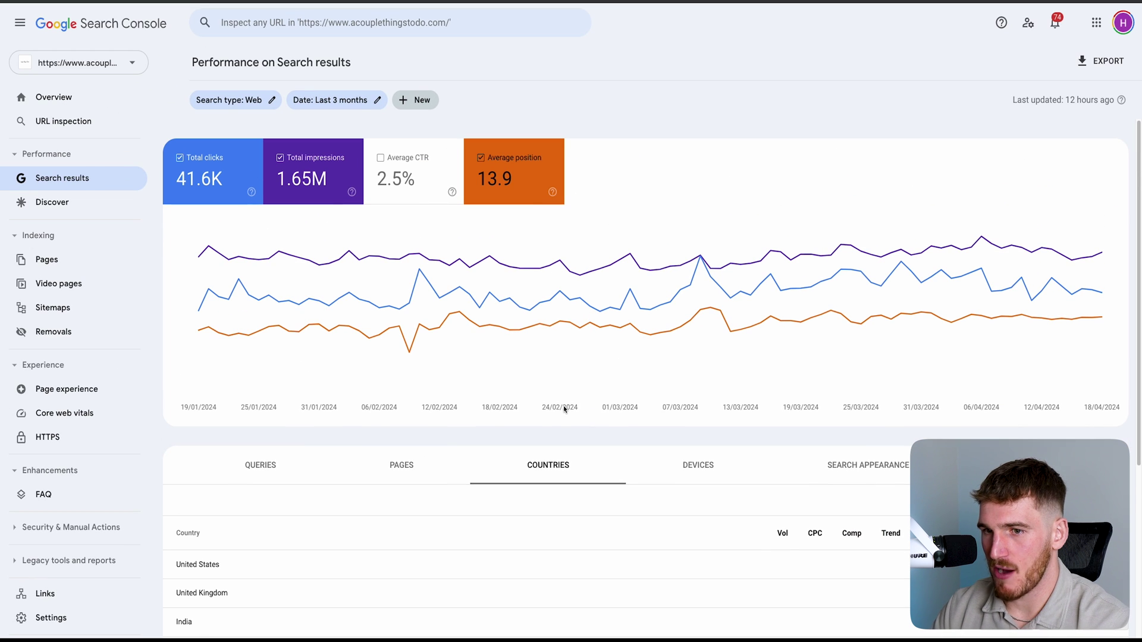
left_click(392, 474)
left_click(260, 465)
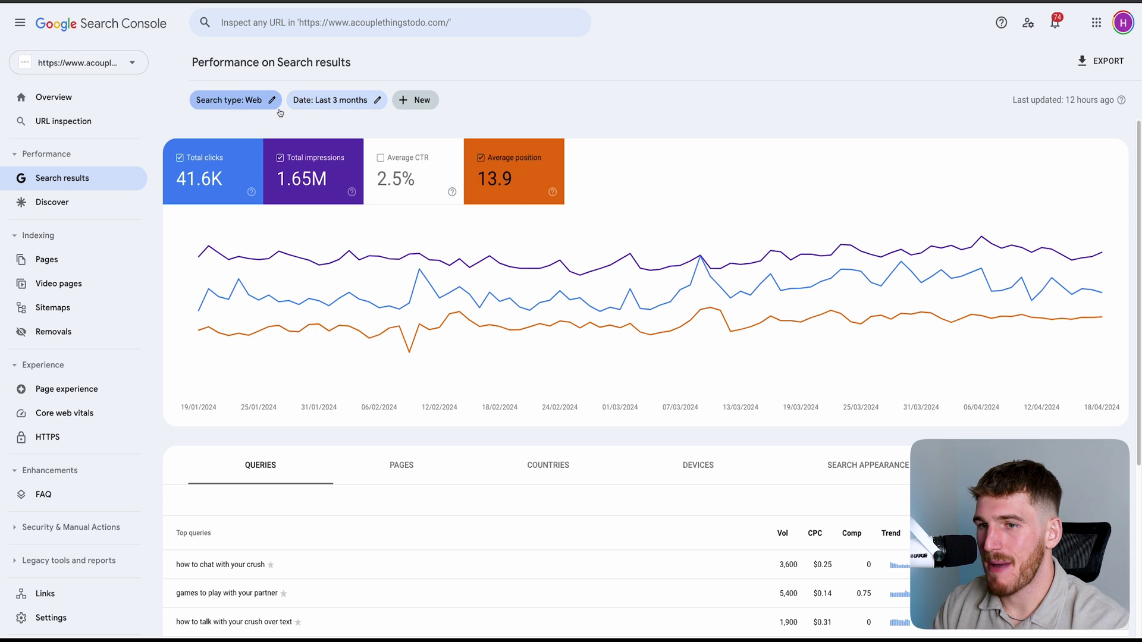
Compare the last 3 months to the previous period in the performance report and hide the average position metric
left_click(348, 100)
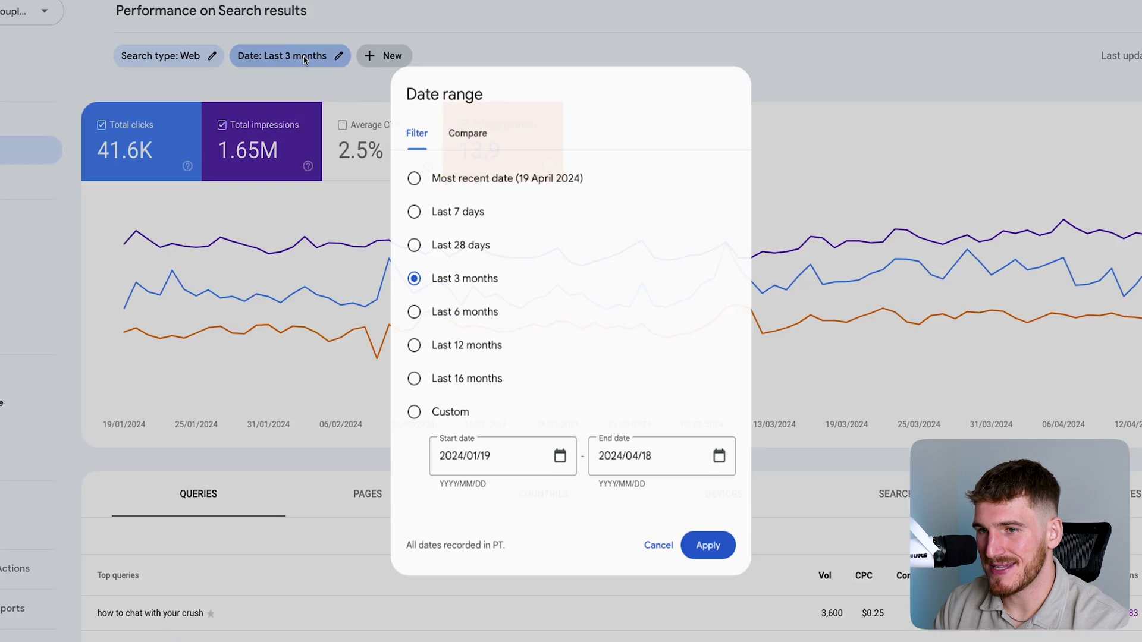
left_click(476, 128)
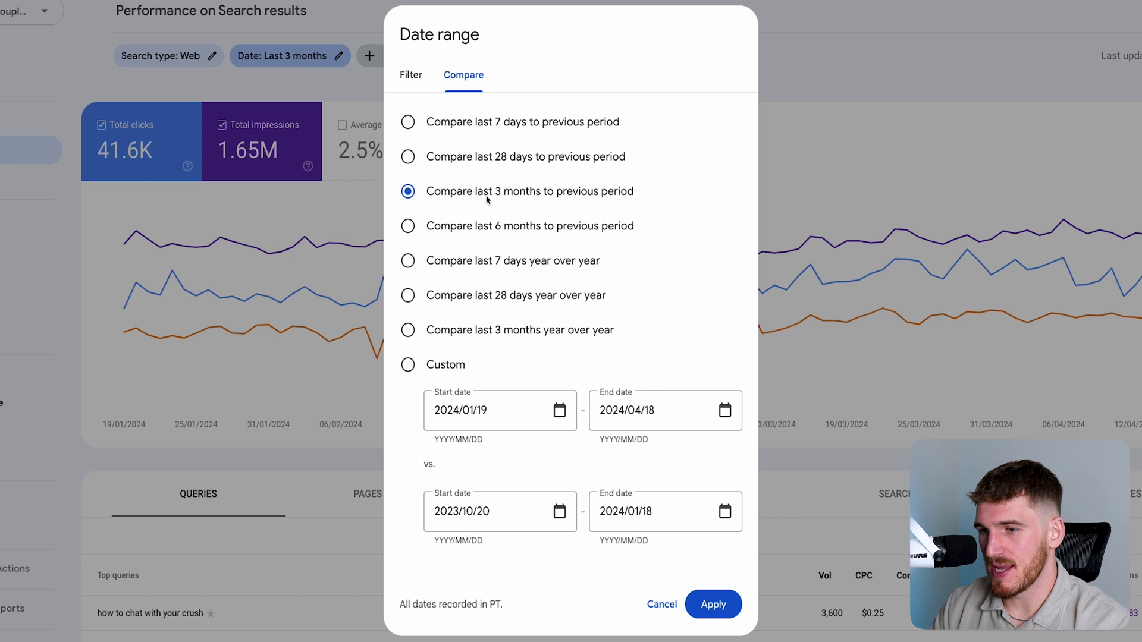
left_click_drag(486, 199, 628, 201)
left_click_drag(481, 201, 624, 200)
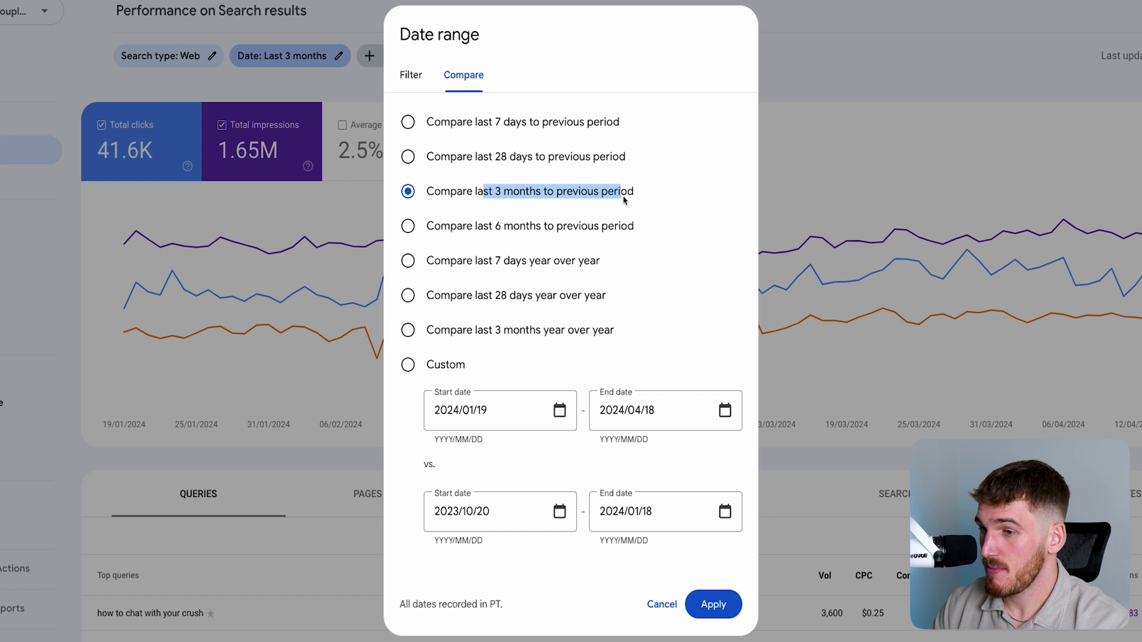
left_click(713, 605)
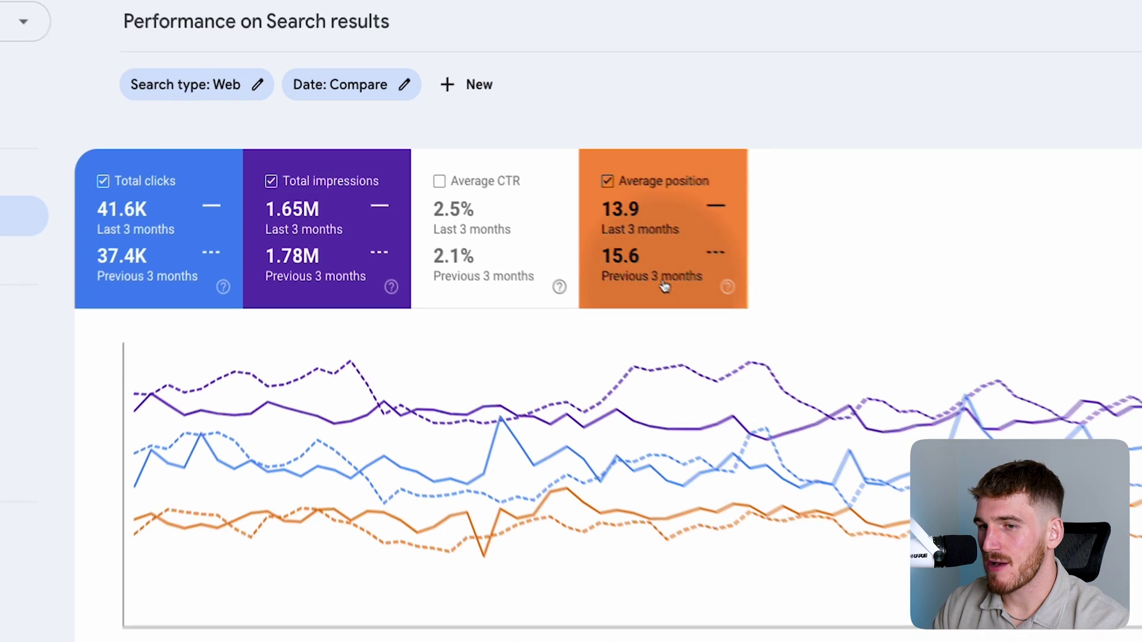
left_click(674, 286)
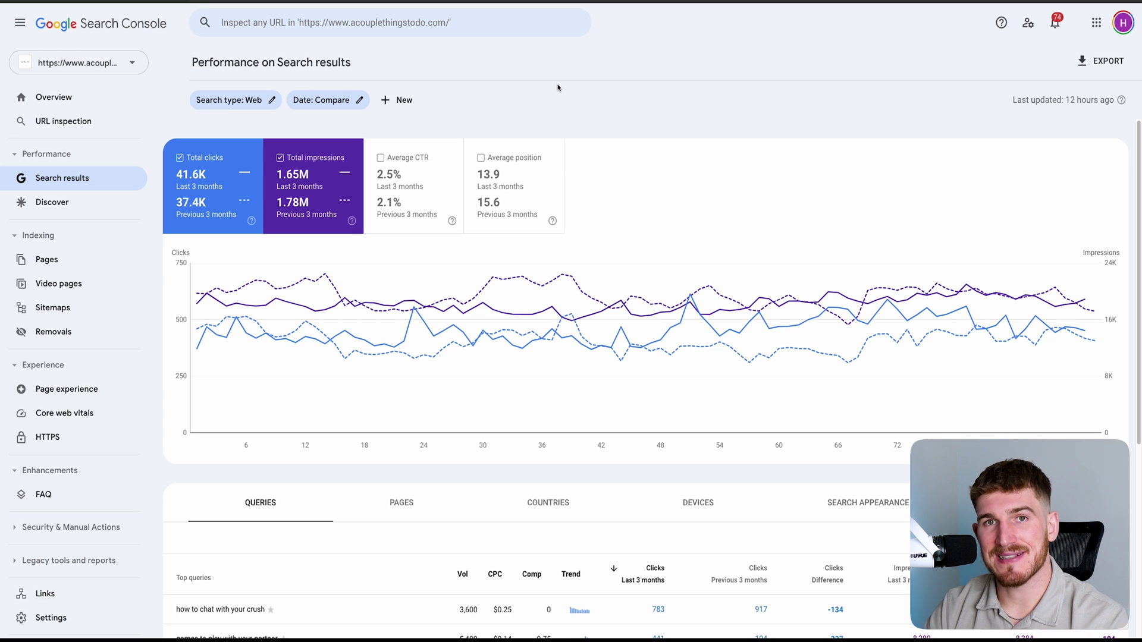
Examine the period comparison of clicks for the query "how to chat with your crush"
scroll(557, 88, "down", 5)
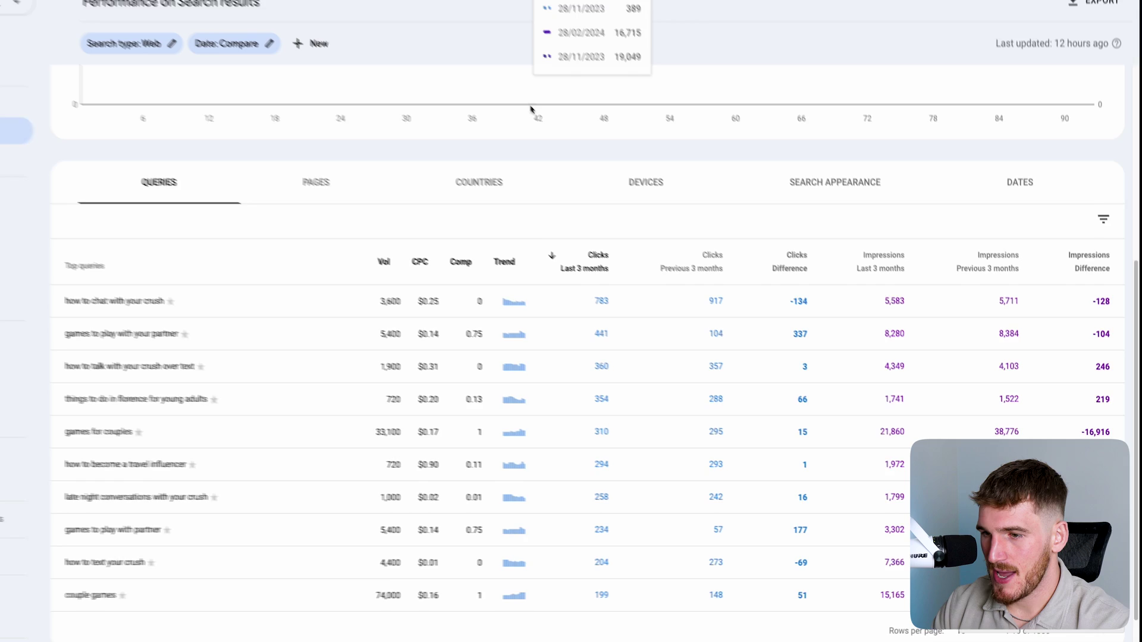
left_click_drag(59, 302, 168, 303)
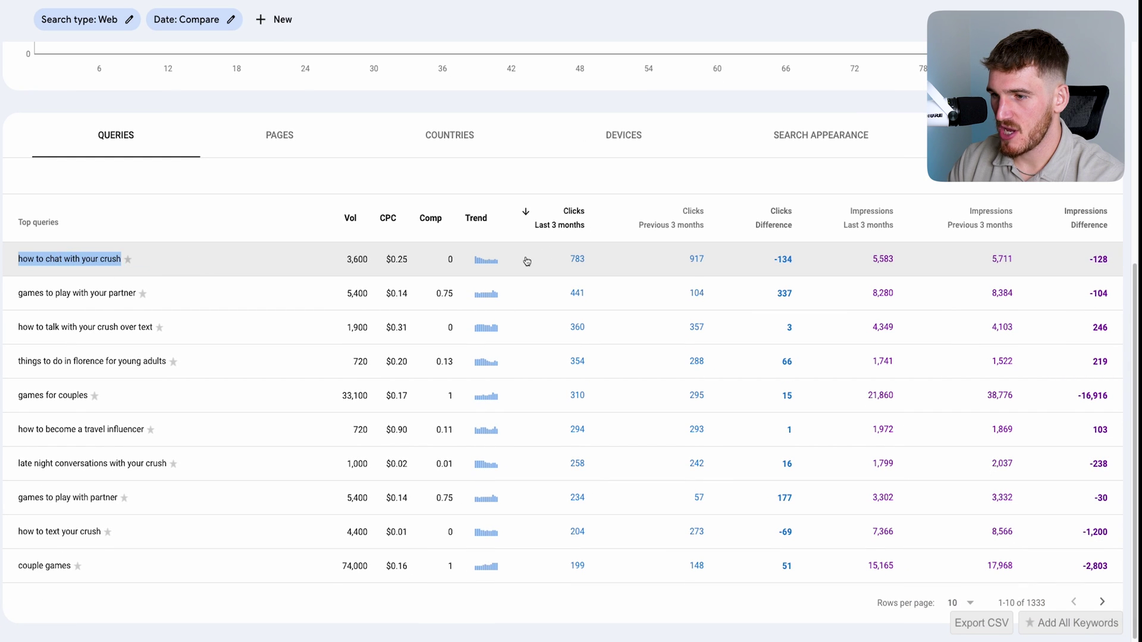
left_click(526, 261)
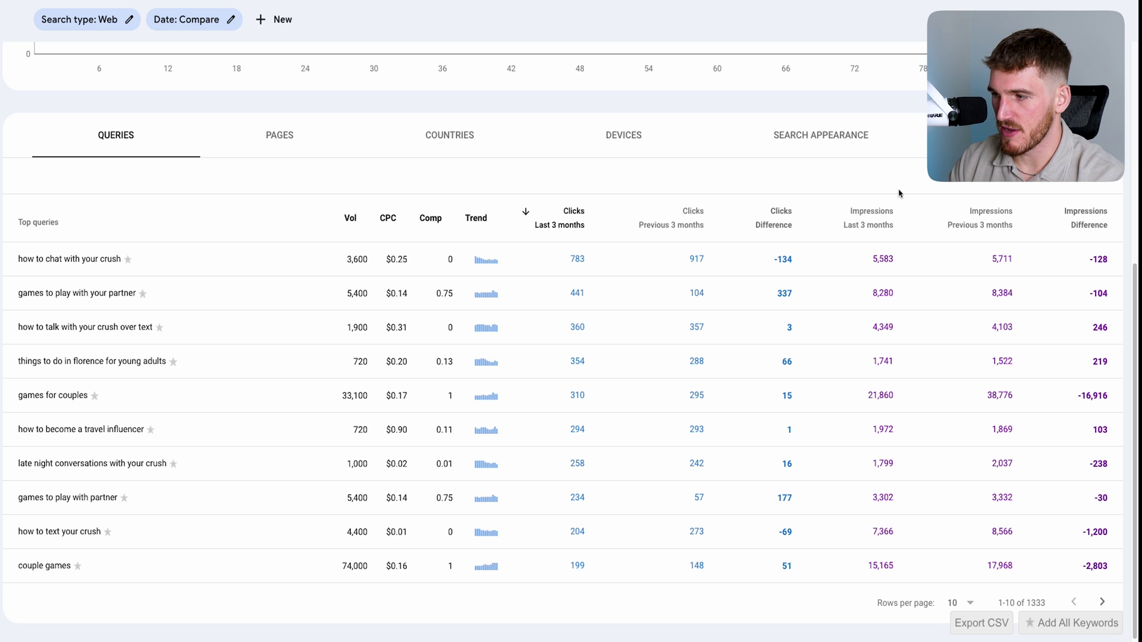
Sort the queries by clicks difference in ascending order and examine the first query's difference
left_click(780, 224)
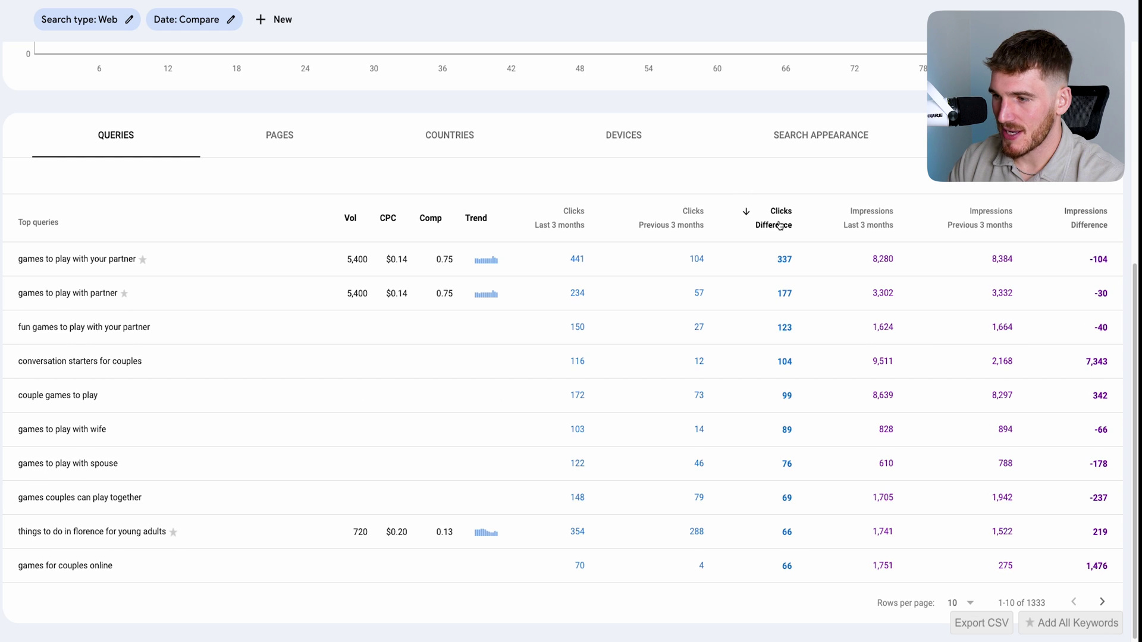
left_click(780, 224)
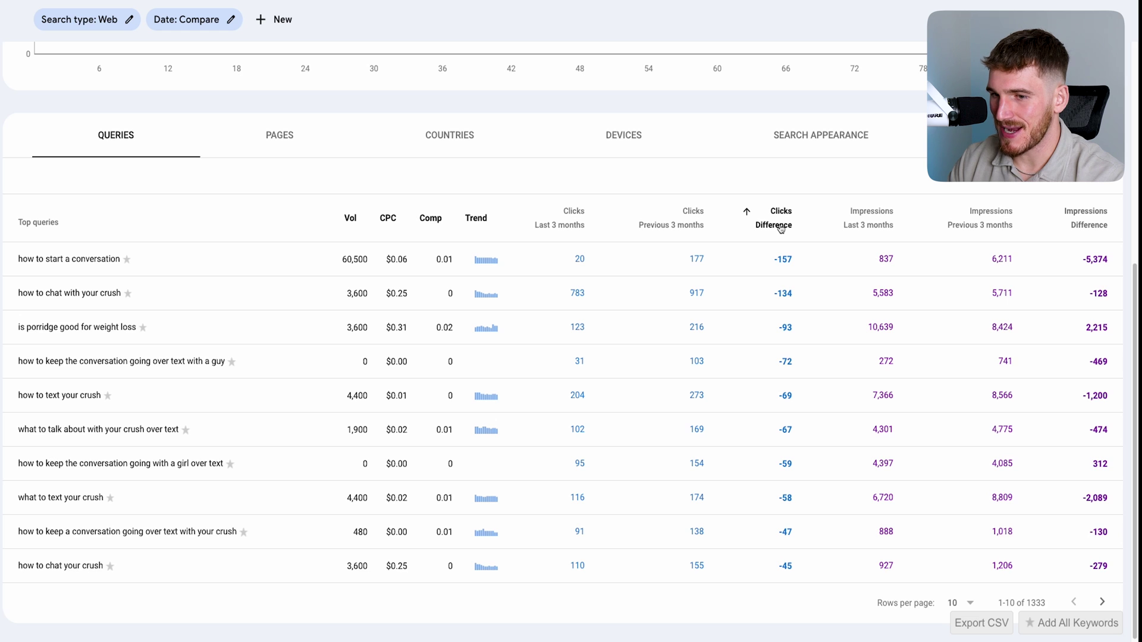
left_click_drag(772, 260, 809, 267)
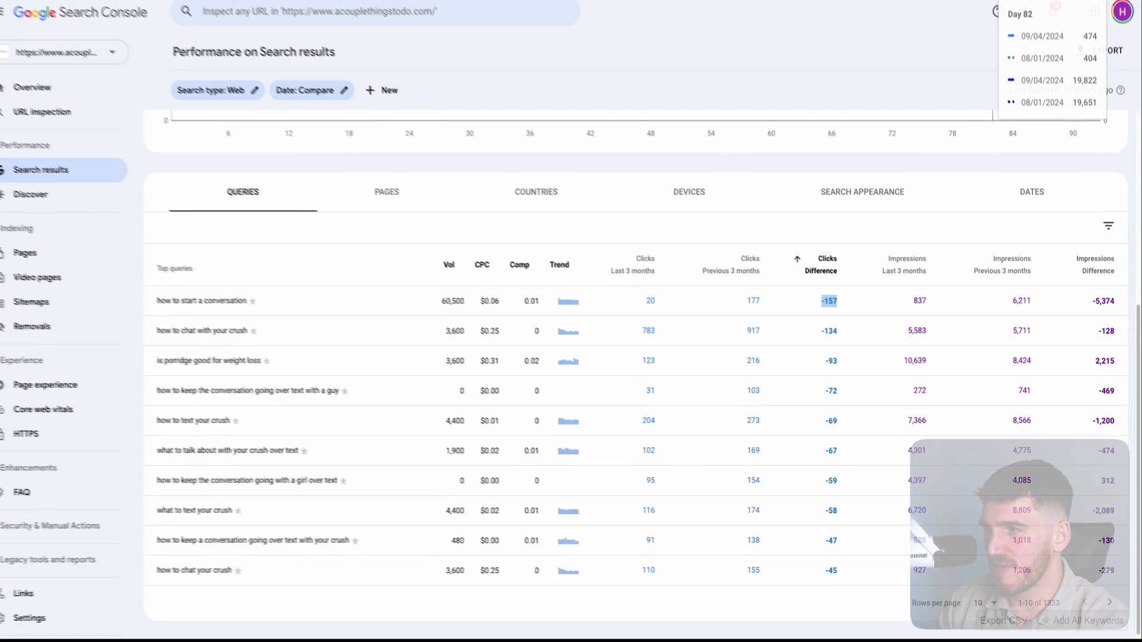
View the Keywords Everywhere extension's tools and examine the volume, CPC, competition and trend columns it adds to the queries table
left_click(910, 1)
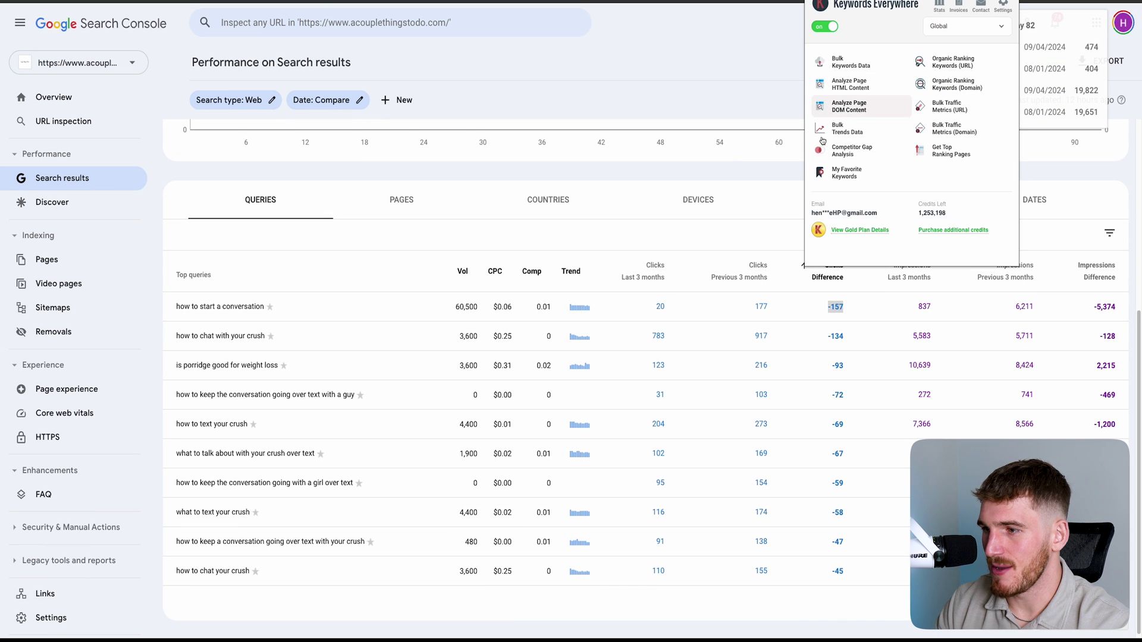
left_click(669, 176)
left_click_drag(455, 309, 582, 569)
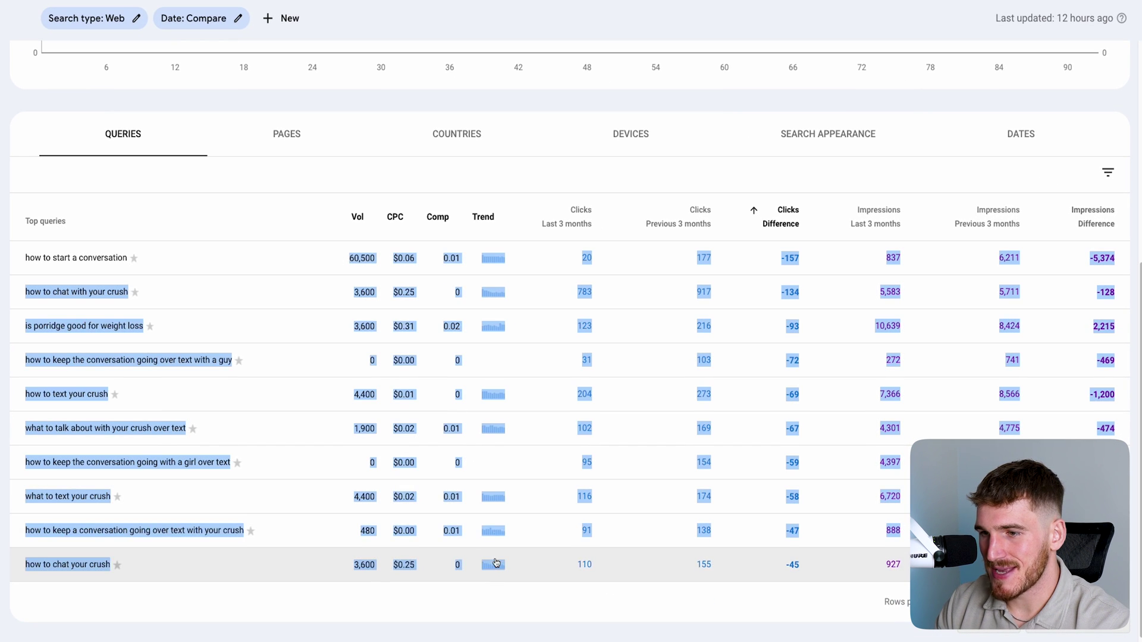
left_click(533, 102)
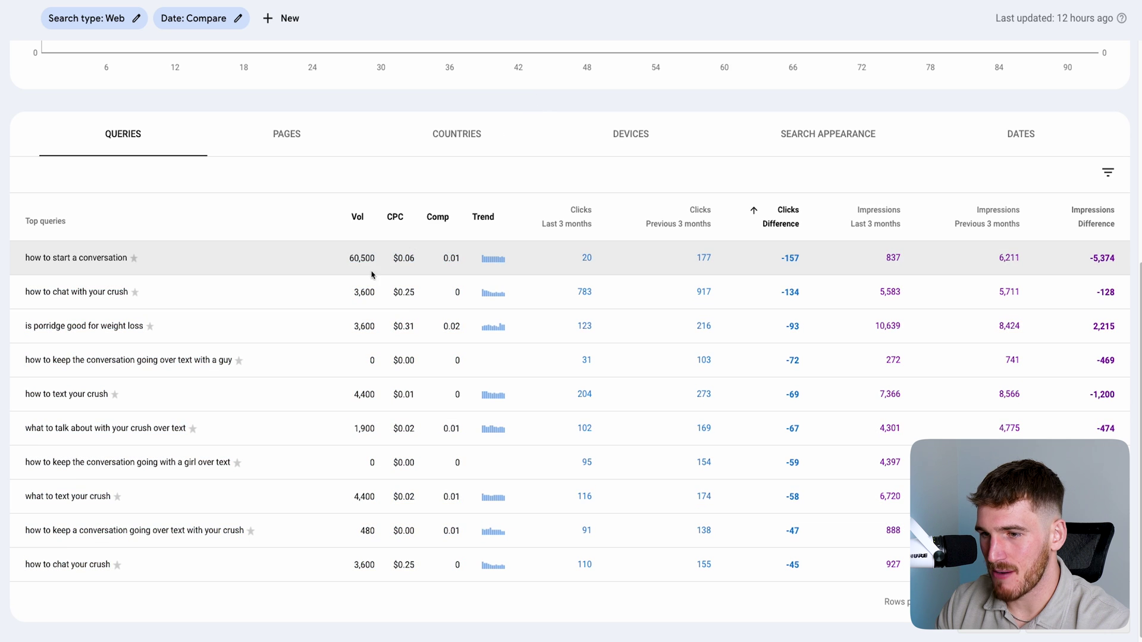
Examine the clicks differences of the queries "how to start a conversation" and "how to chat with your crush"
left_click_drag(19, 267, 117, 265)
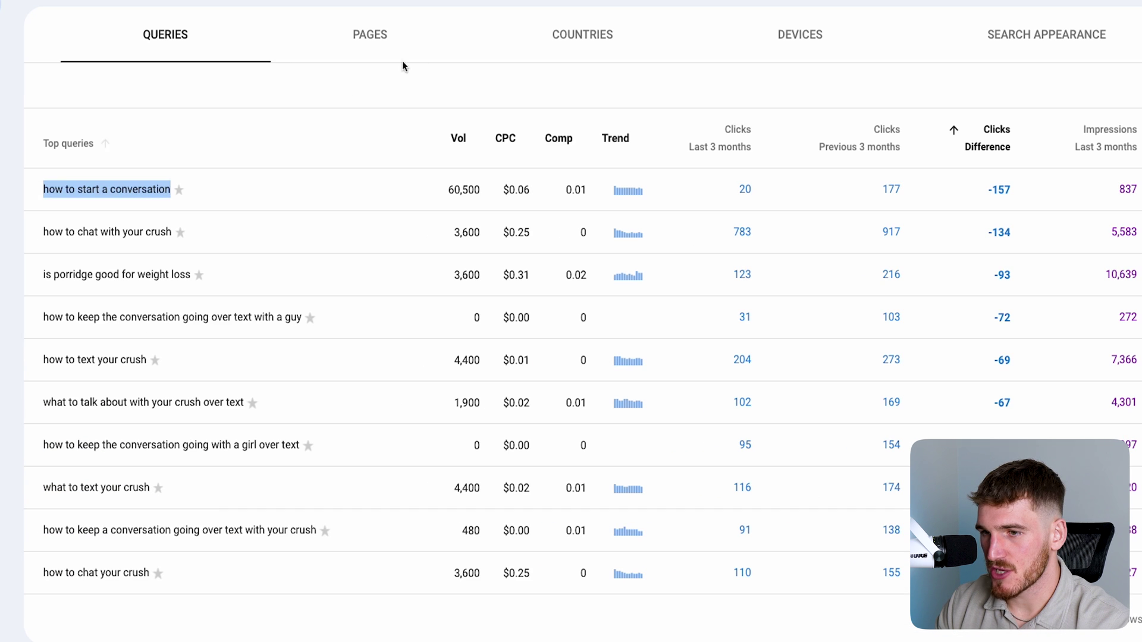
left_click(352, 107)
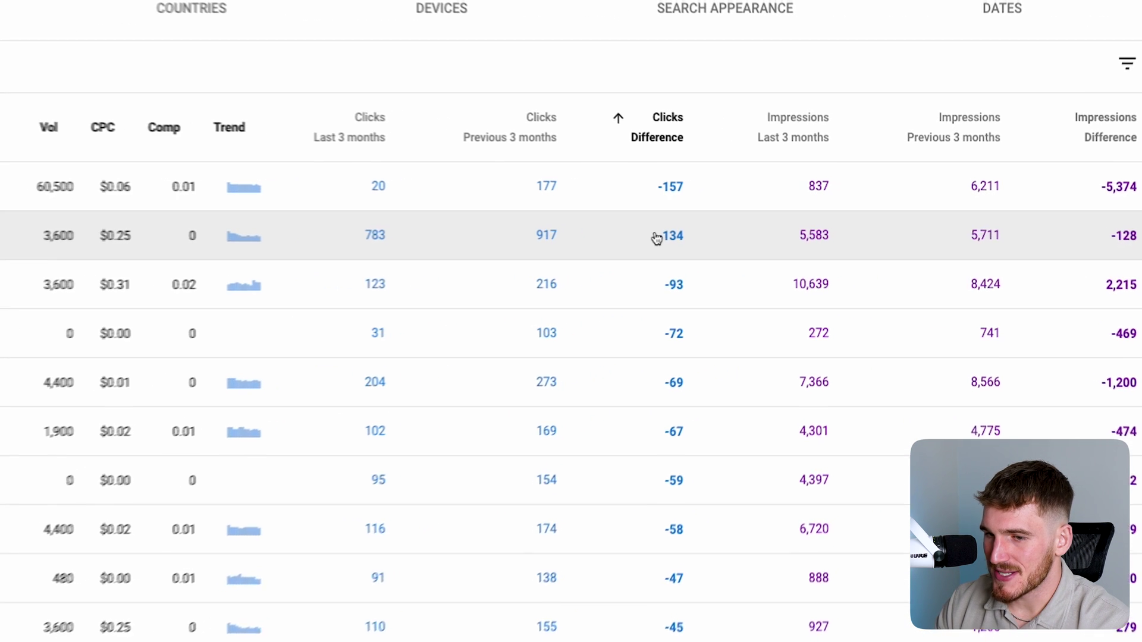
left_click_drag(604, 250, 673, 245)
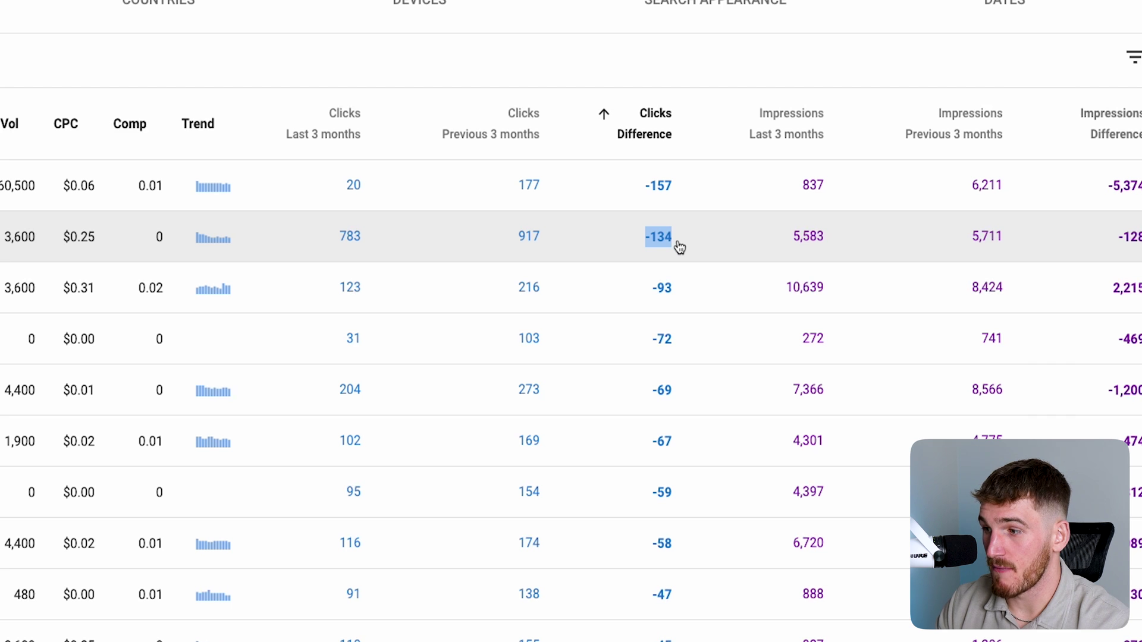
left_click_drag(26, 236, 173, 247)
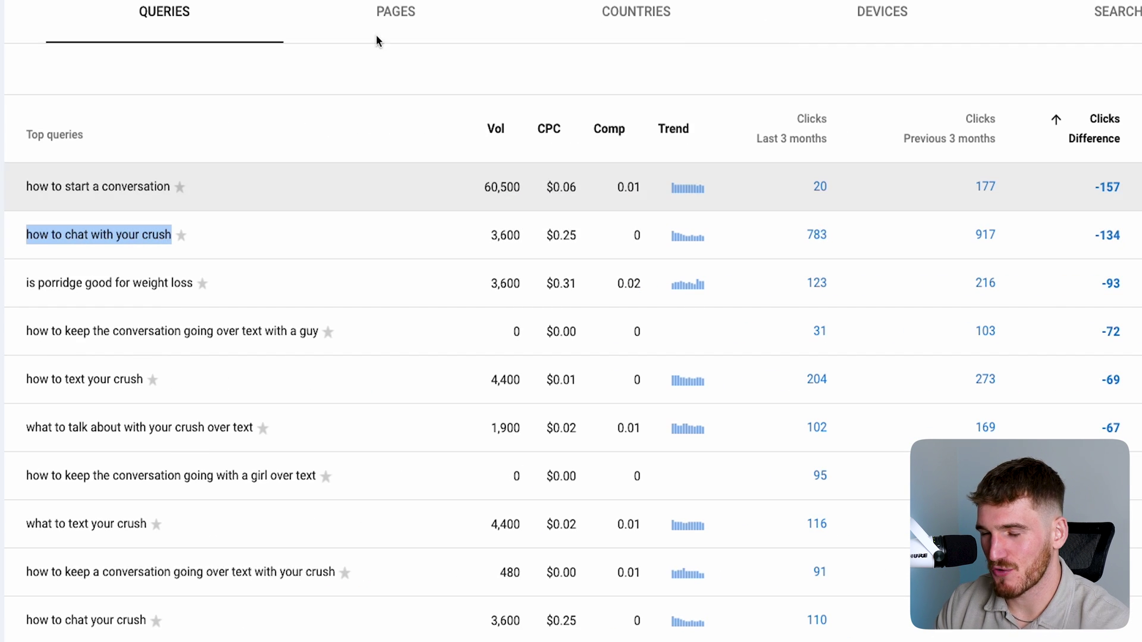
Add the average position metric to the comparison and examine each query's position in both periods
left_click(732, 77)
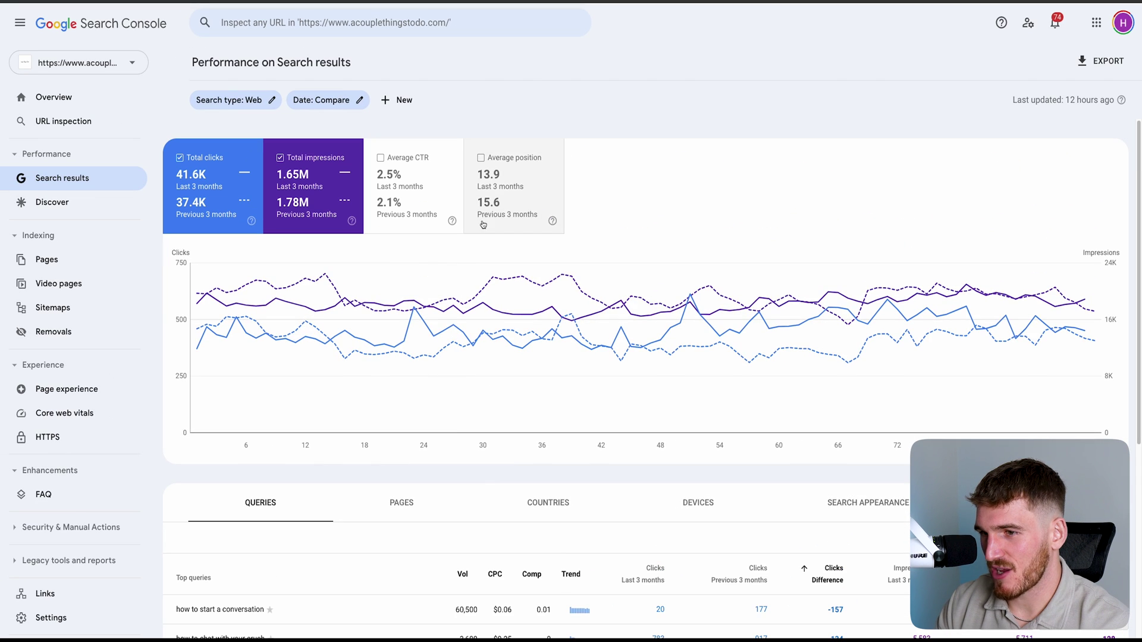
left_click(508, 182)
scroll(1037, 331, "down", 5)
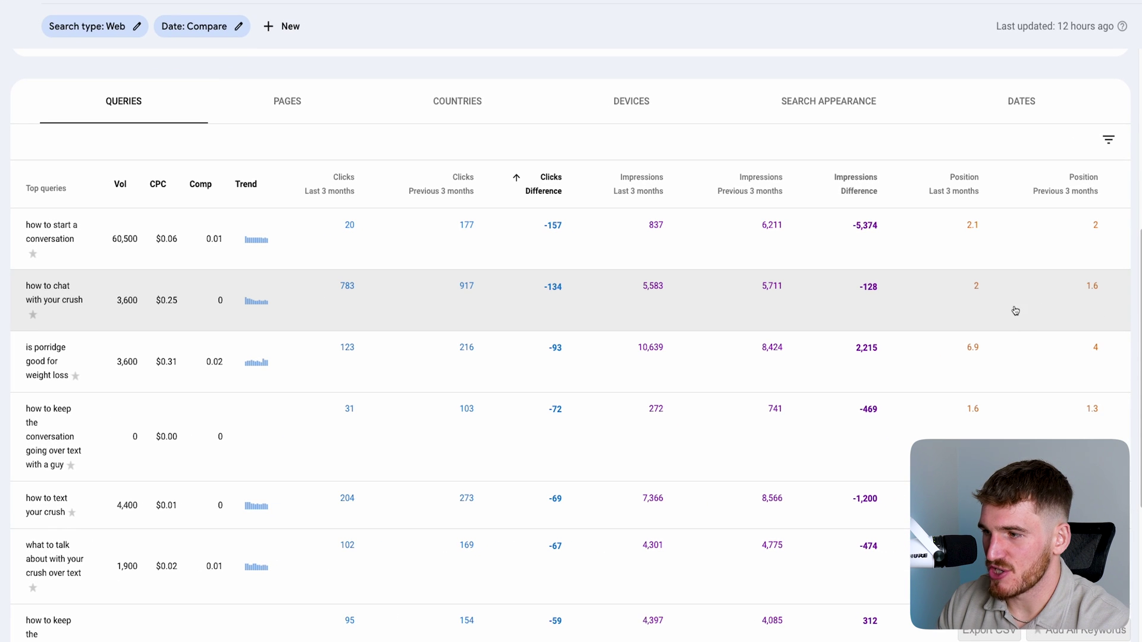
Examine the average positions in both periods and the search volume of the query "how to chat with your crush"
left_click_drag(970, 289, 1101, 298)
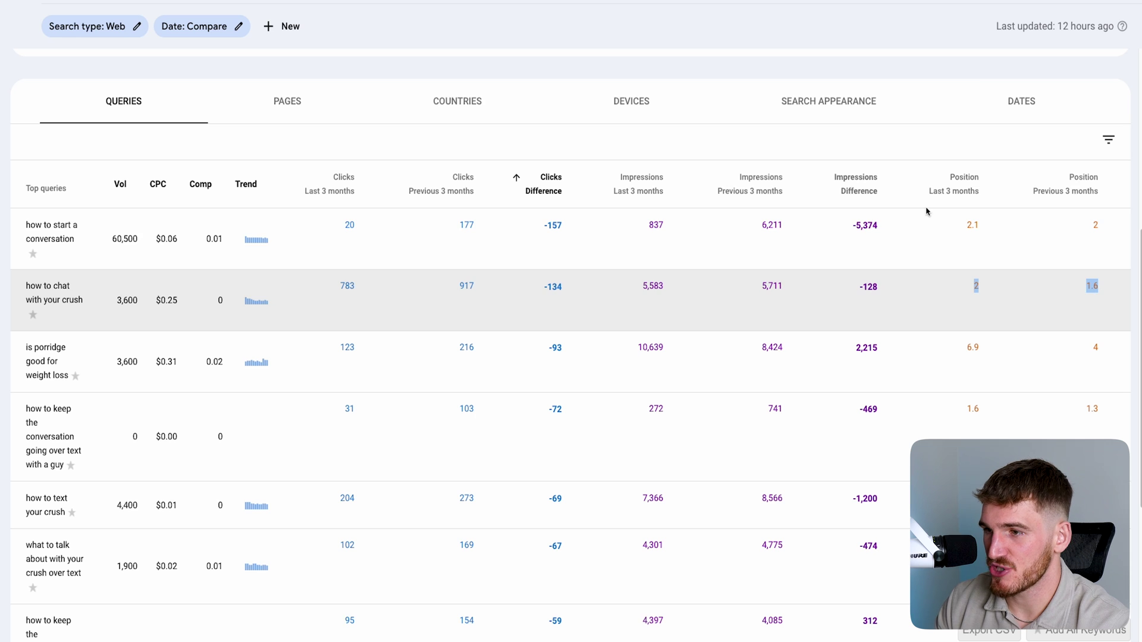
left_click(782, 74)
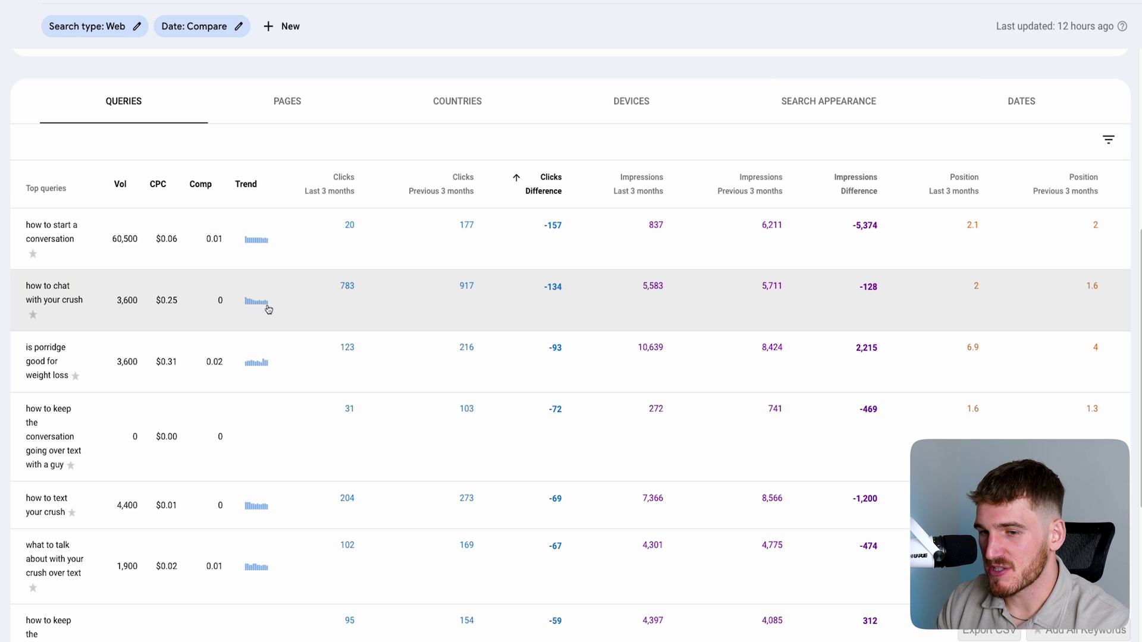
left_click_drag(111, 304, 147, 307)
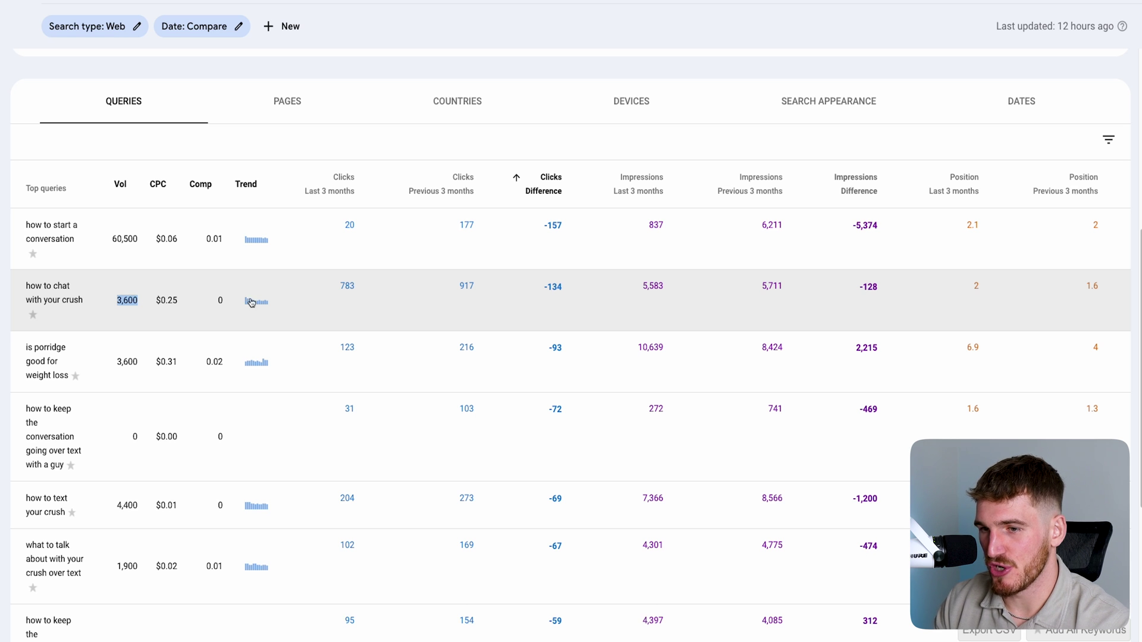
left_click(364, 77)
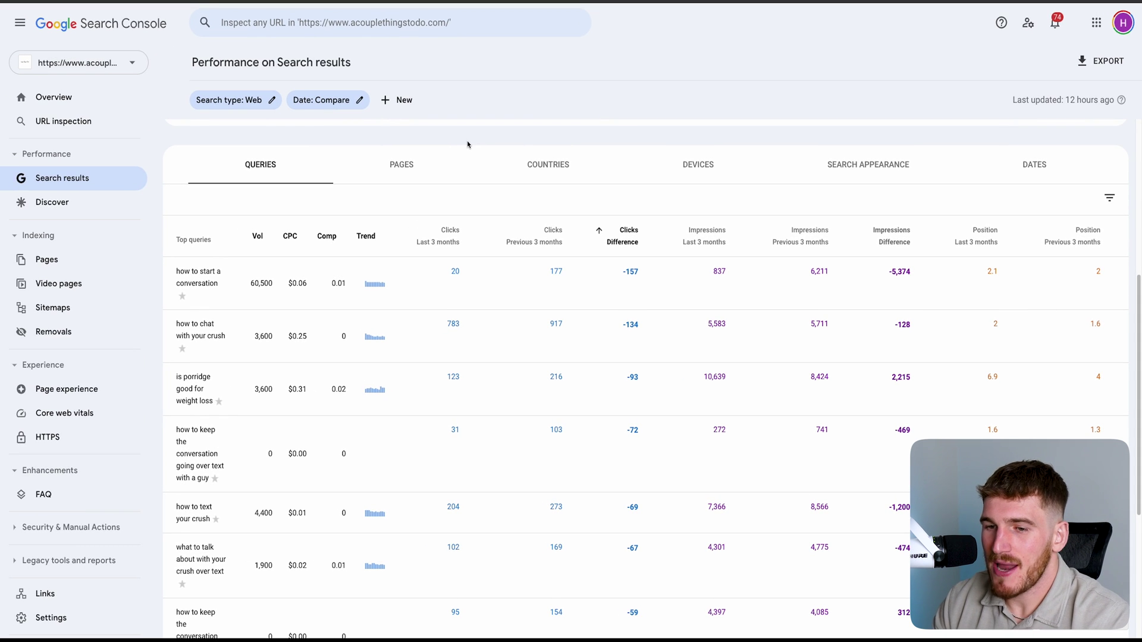
Break the comparison down by page, sort by clicks difference in ascending order and examine the first page's difference
left_click(426, 172)
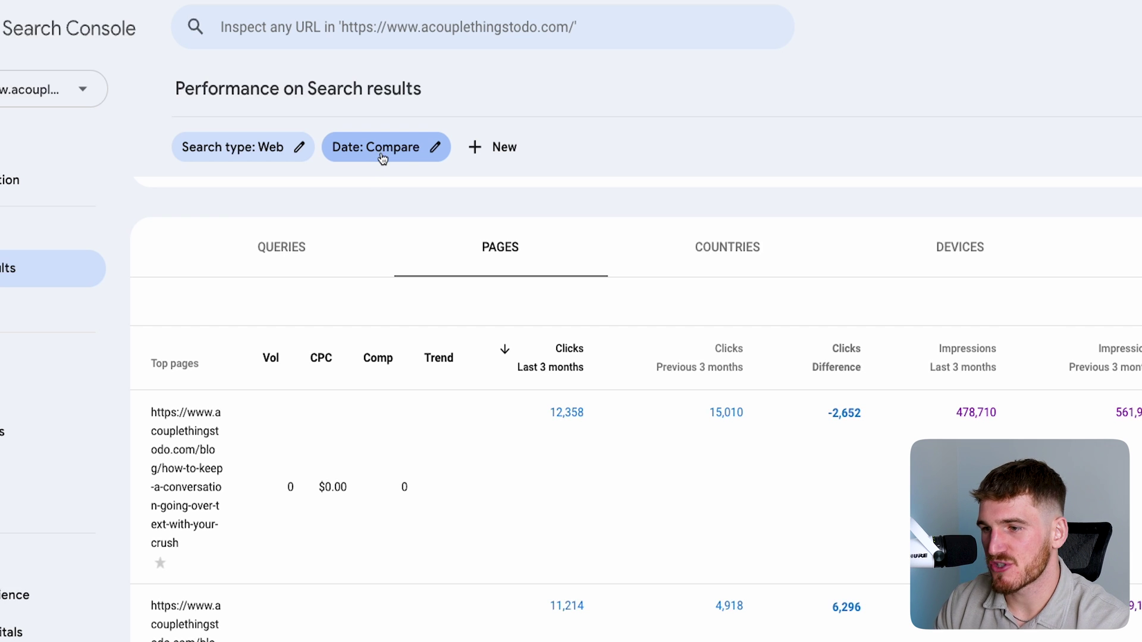
left_click(836, 357)
left_click(836, 358)
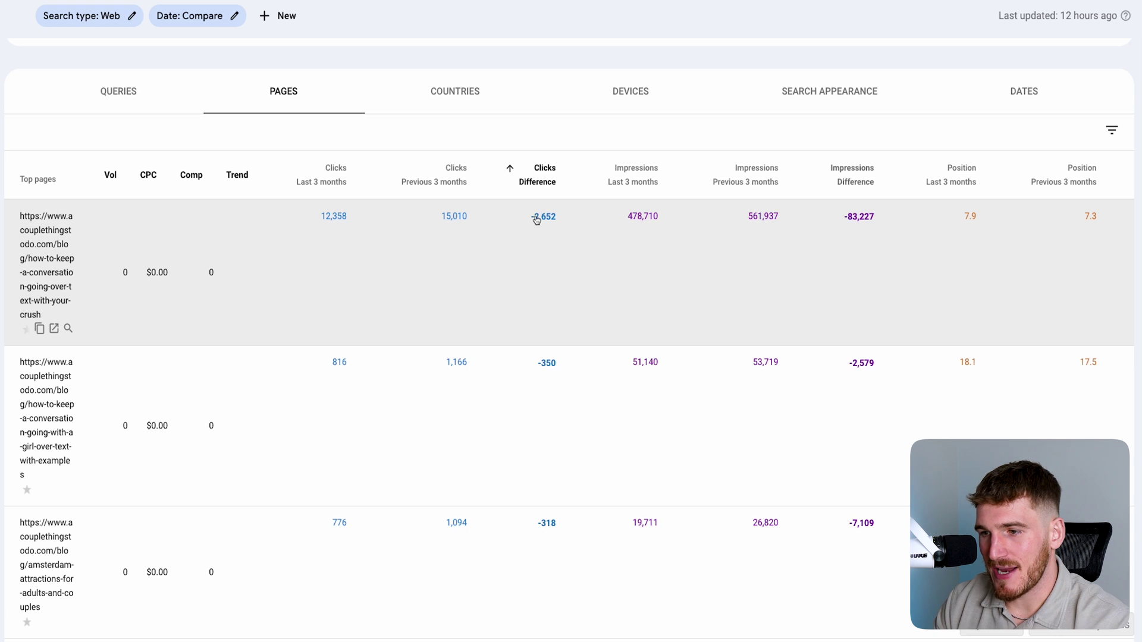
triple_click(536, 220)
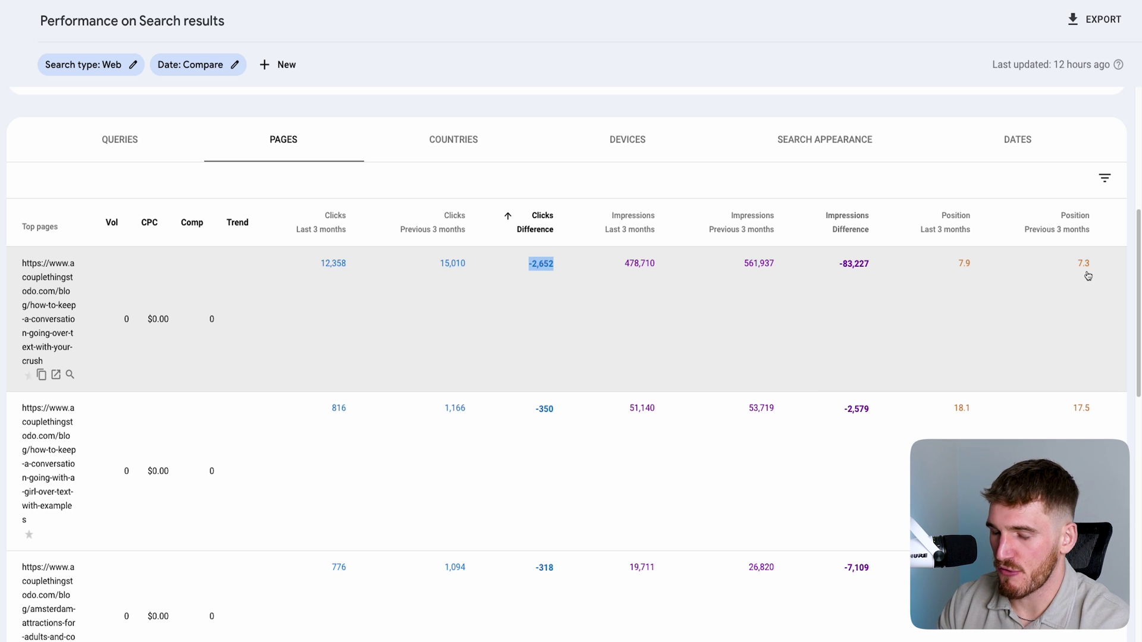
left_click(668, 119)
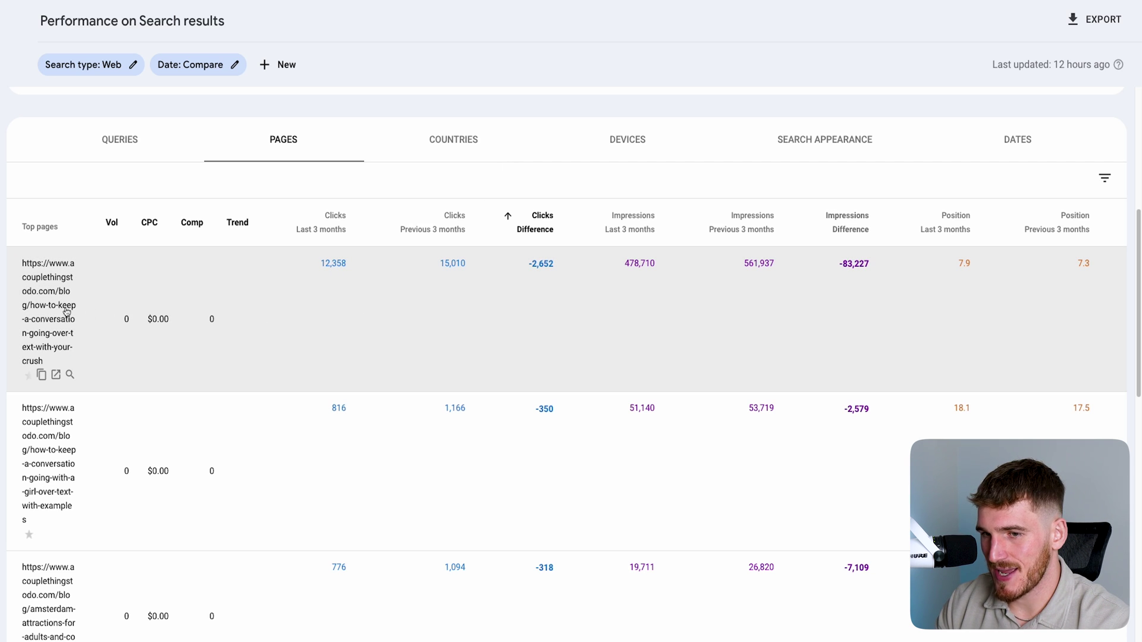
Filter the report to the how-to-keep-a-conversation-going-over-text-with-your-crush page and view the page filter's Exact URL setting
left_click(93, 150)
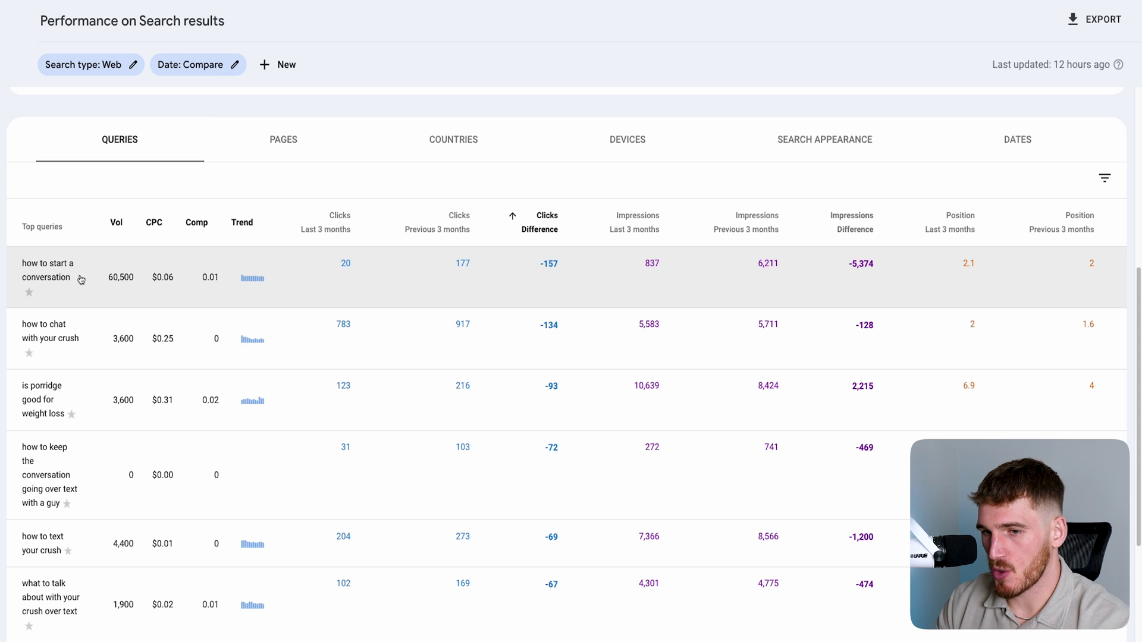
left_click(269, 150)
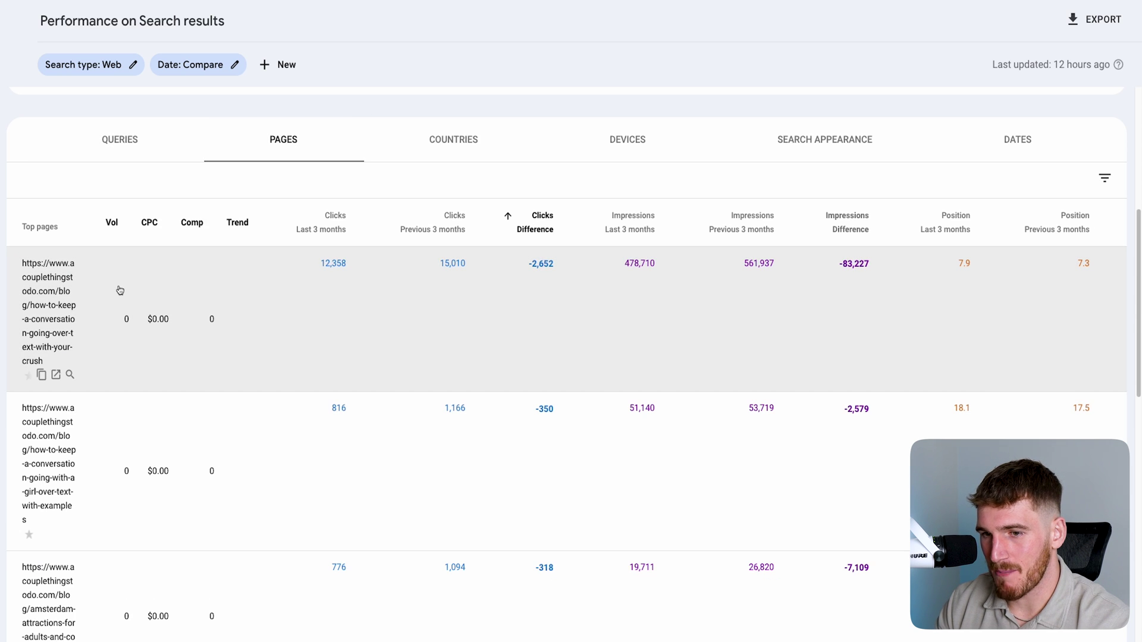
left_click(120, 290)
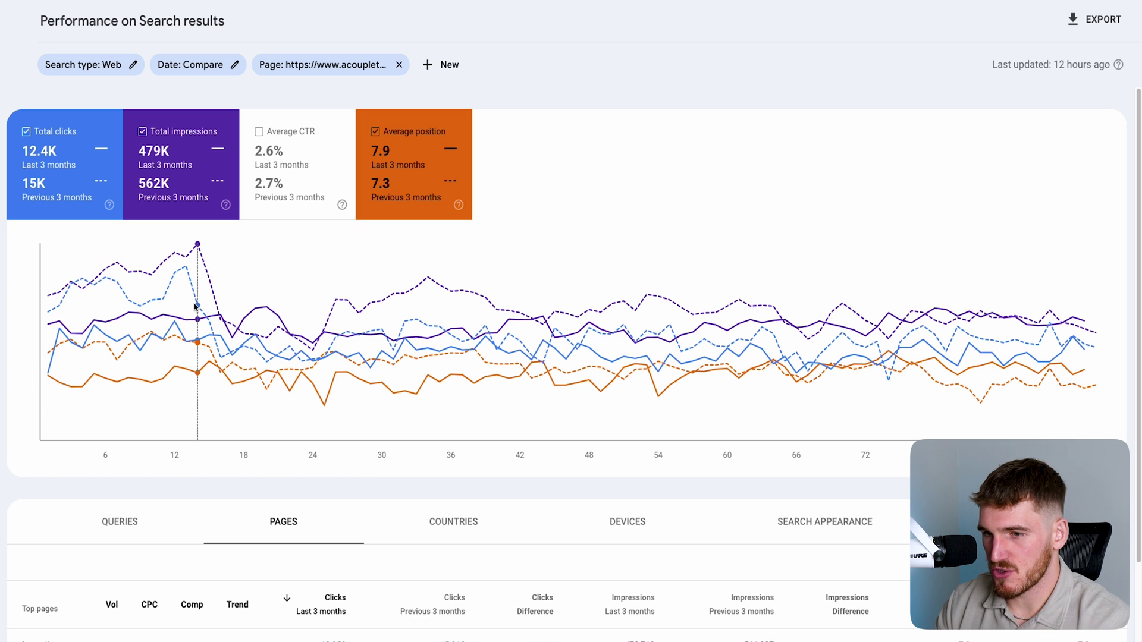
left_click(316, 70)
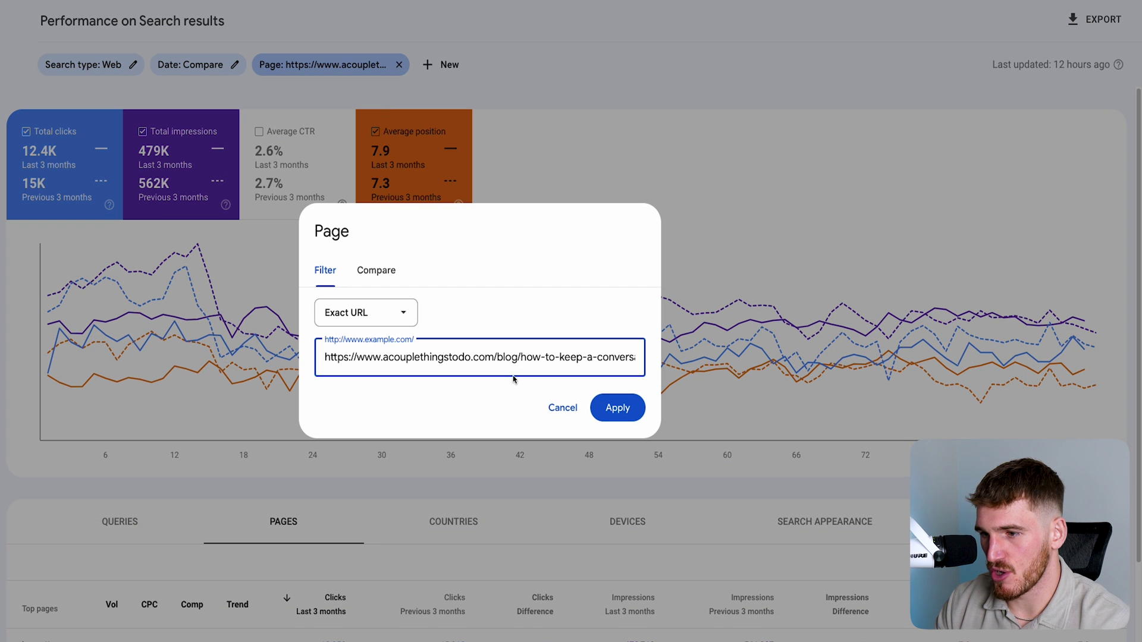
left_click(554, 408)
scroll(330, 482, "down", 3)
scroll(356, 460, "up", 3)
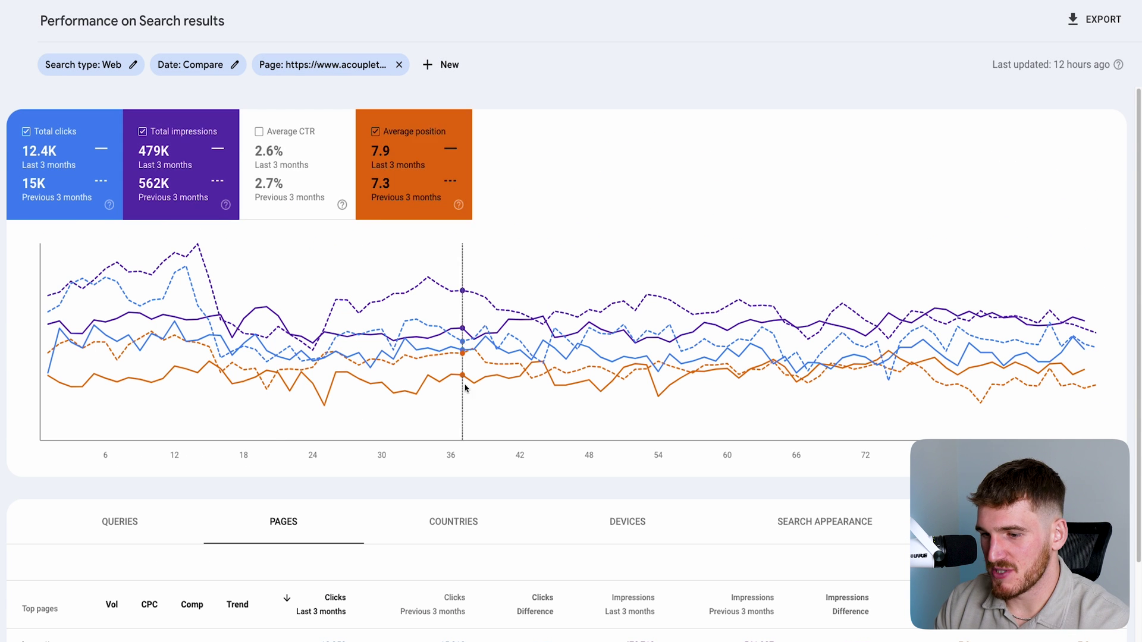
scroll(190, 532, "down", 3)
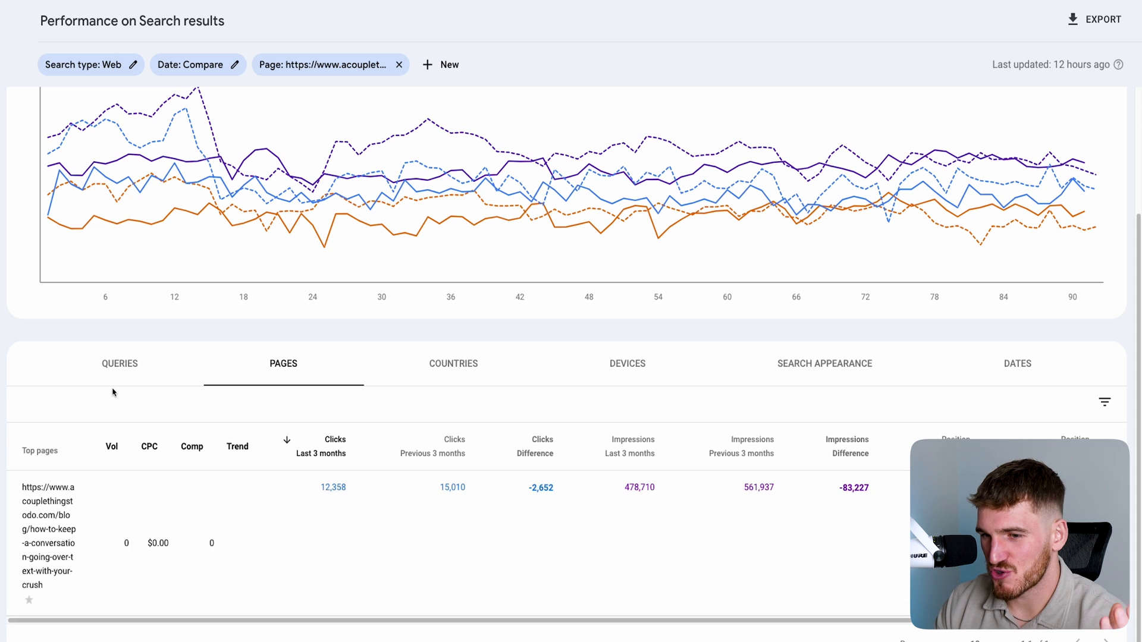
List the filtered page's queries and sort them by clicks difference in ascending order
left_click(115, 378)
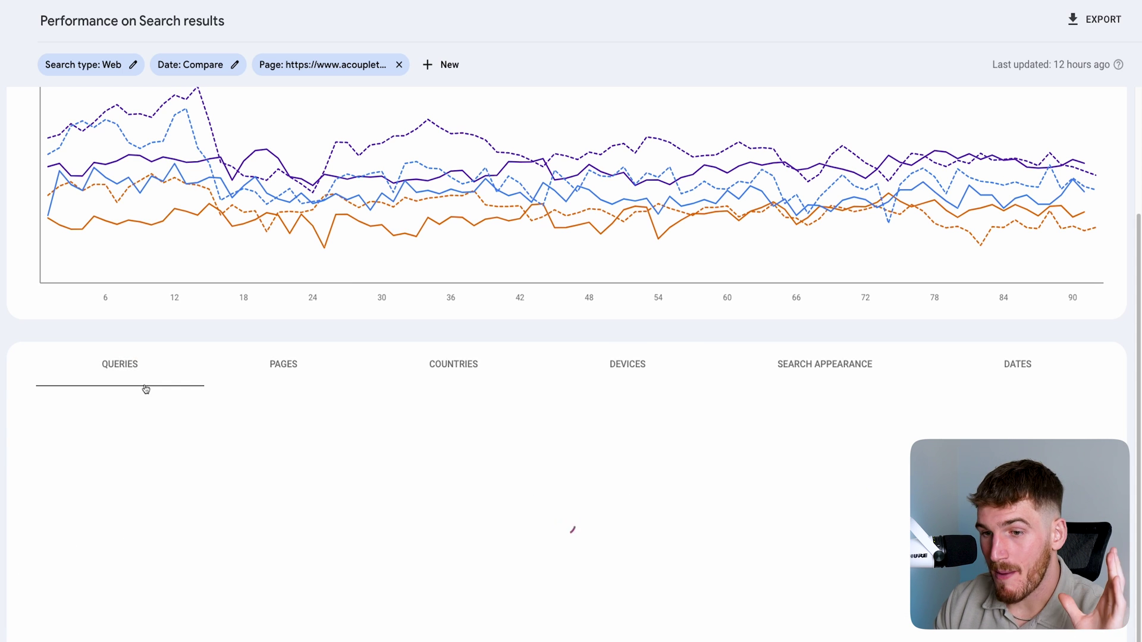
scroll(230, 400, "down", 1)
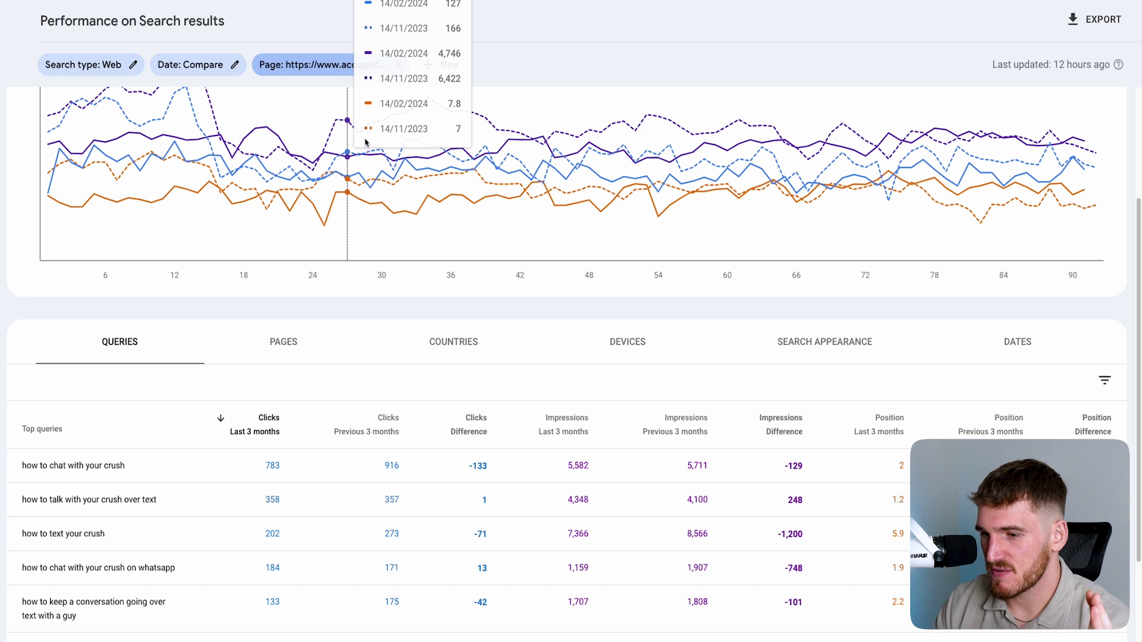
left_click(470, 431)
left_click(471, 437)
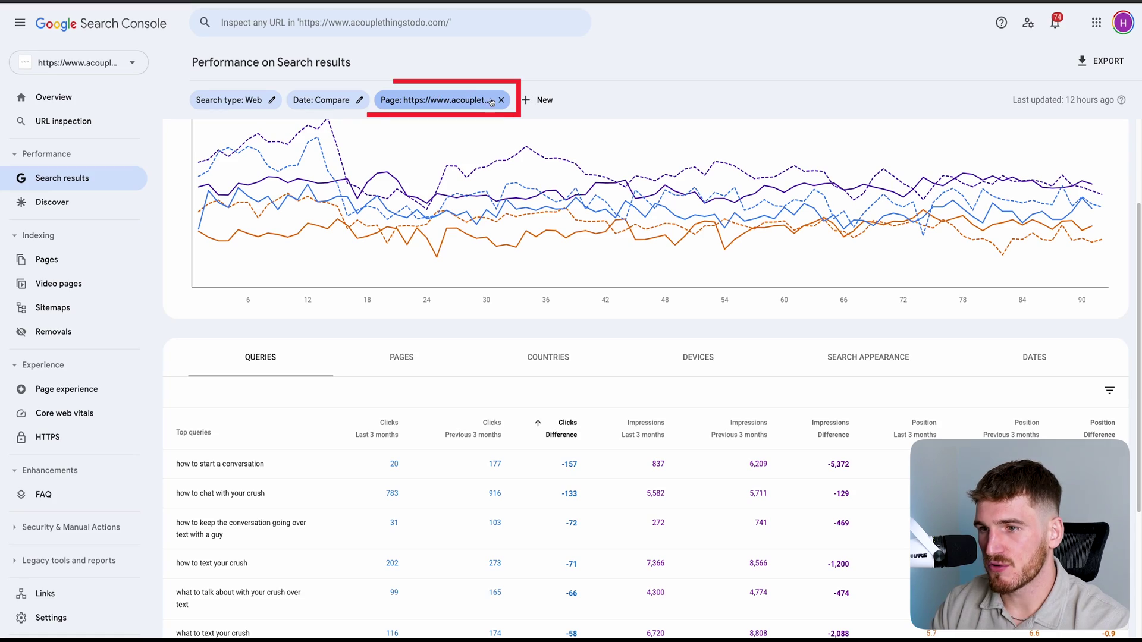
Replace the page filter with one for the query "how to chat with your crush" and examine its clicks difference
left_click(501, 100)
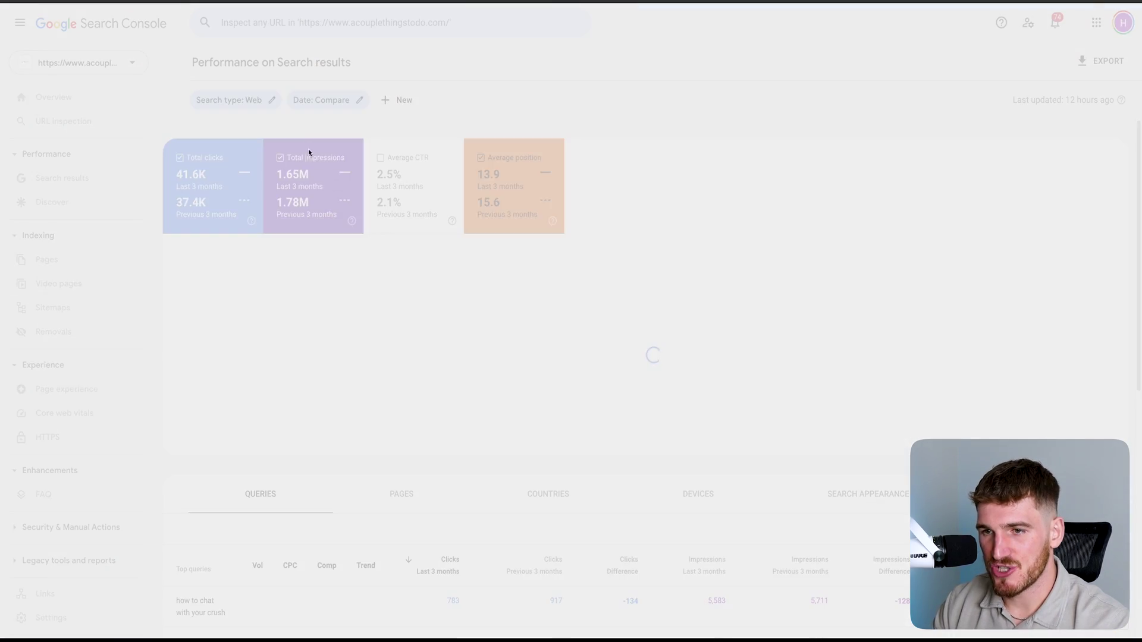
scroll(322, 295, "down", 4)
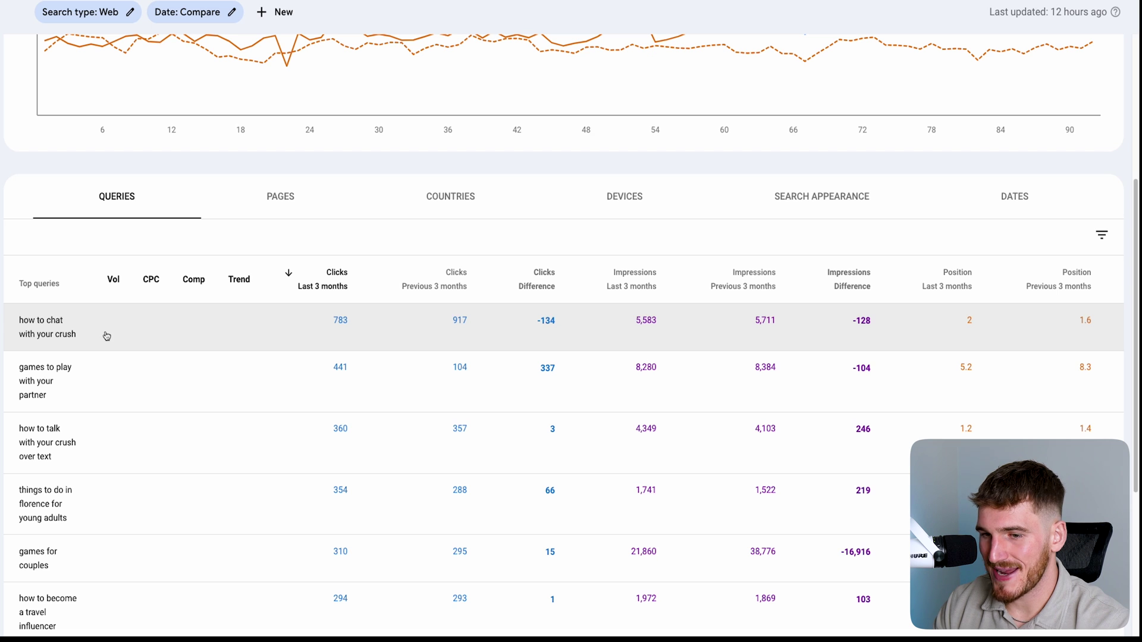
left_click(106, 335)
scroll(149, 327, "up", 5)
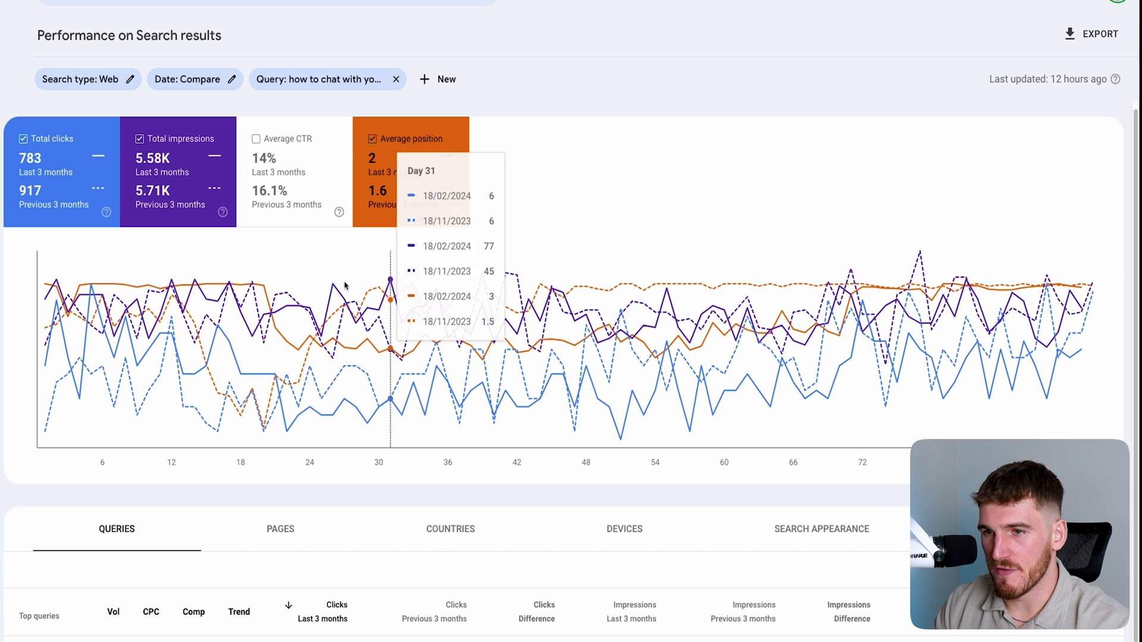
scroll(90, 216, "down", 1)
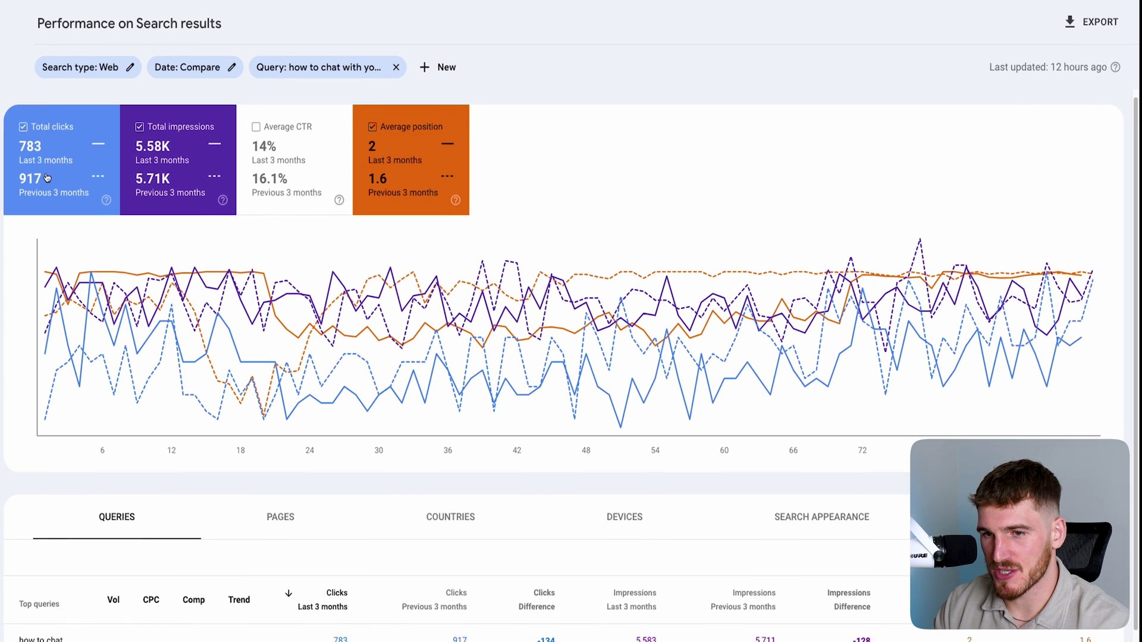
scroll(90, 216, "down", 3)
double_click(550, 543)
left_click(376, 389)
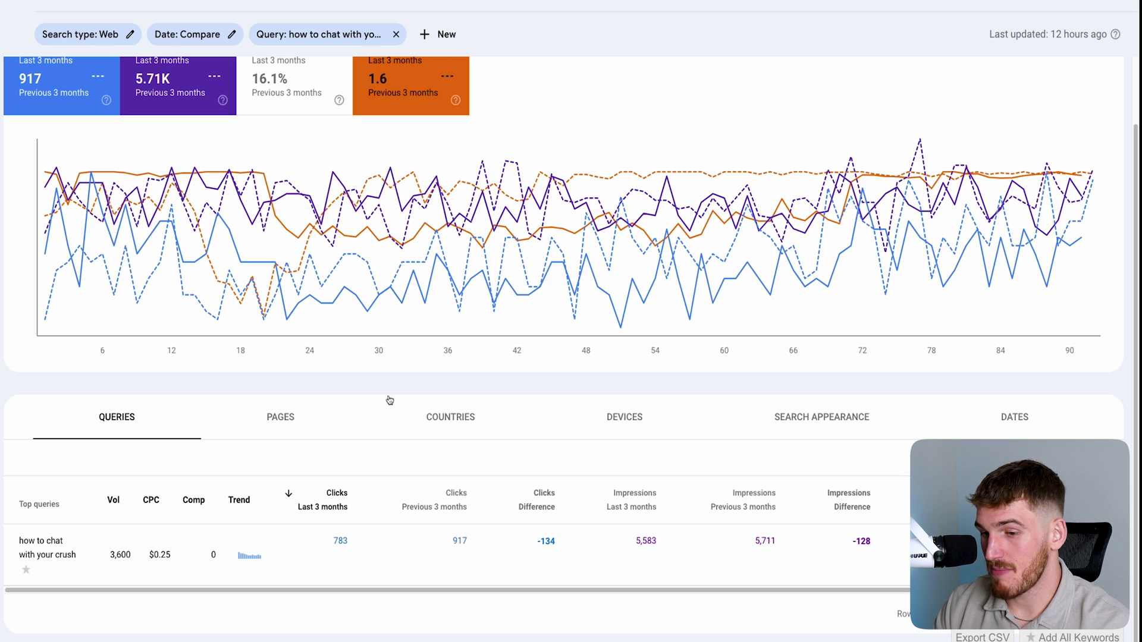
List the pages that appear for the filtered query and look through their comparison figures
left_click(282, 425)
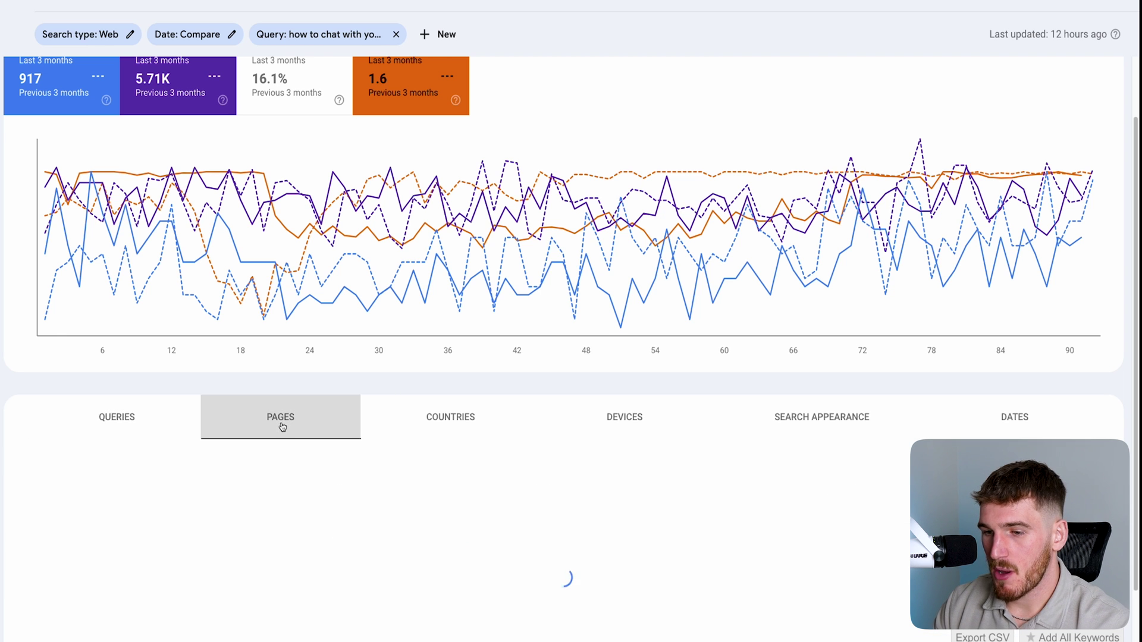
scroll(281, 426, "down", 1)
scroll(281, 426, "down", 4)
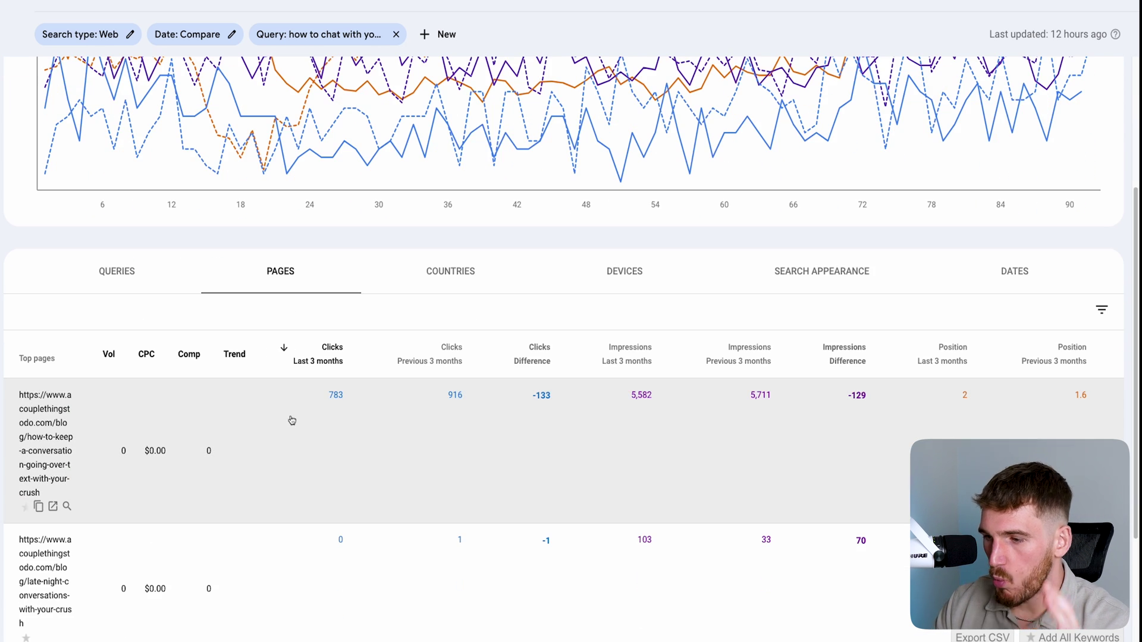
scroll(318, 408, "down", 1)
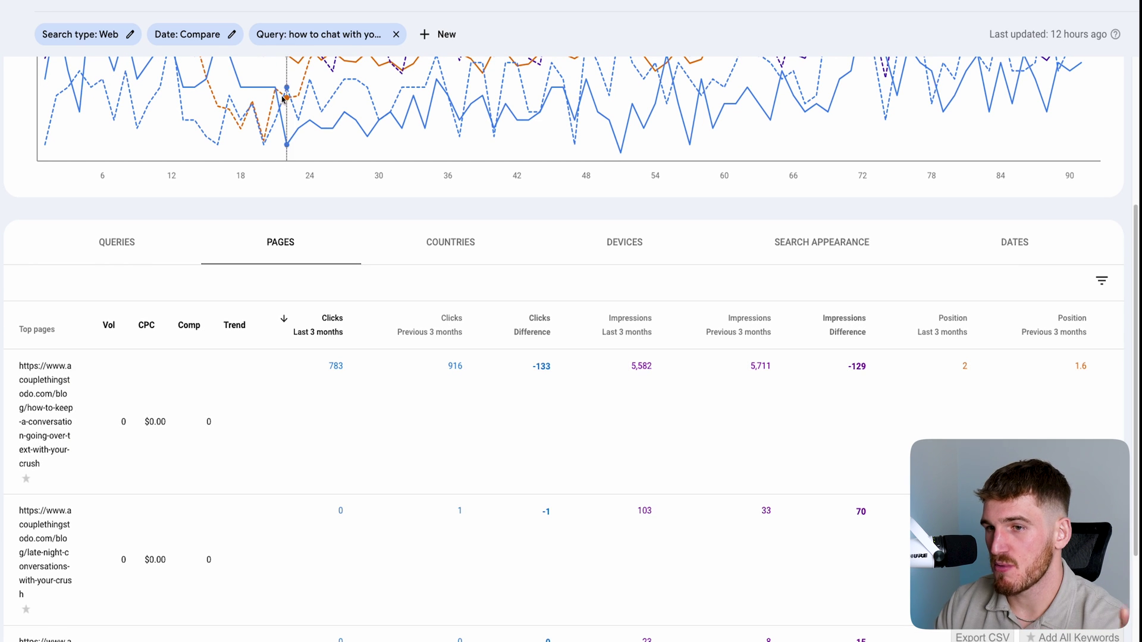
Replace the period comparison with a plain date range of the last 3 months
left_click(180, 40)
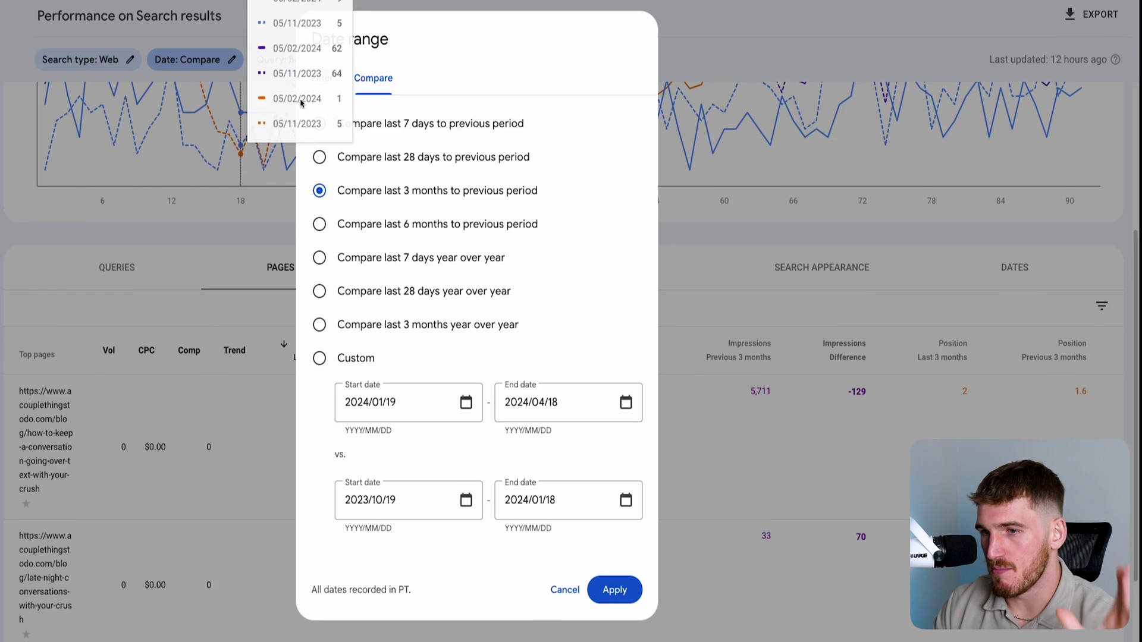
left_click(321, 97)
key("Return")
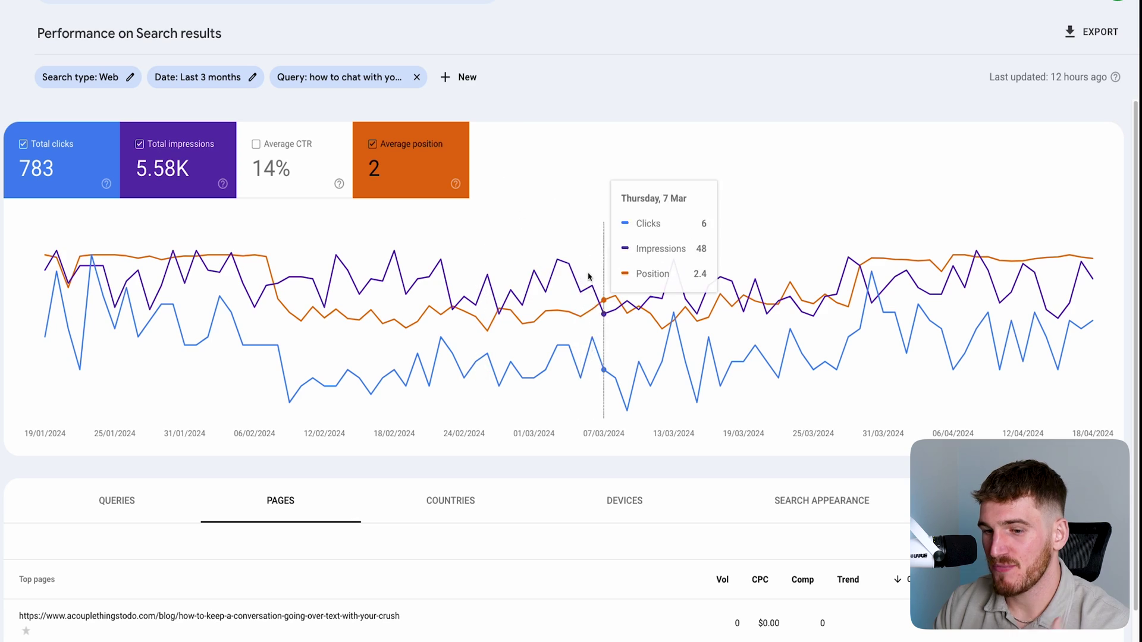
Examine the clicks and impressions of the three pages competing for the filtered query
scroll(452, 532, "down", 1)
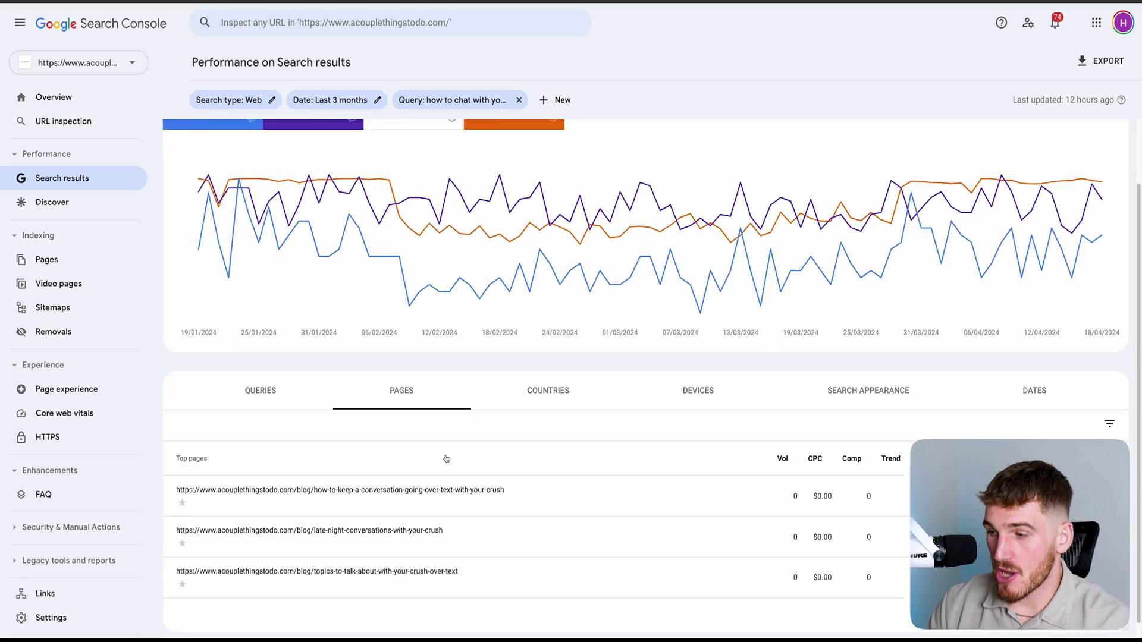
scroll(447, 458, "down", 1)
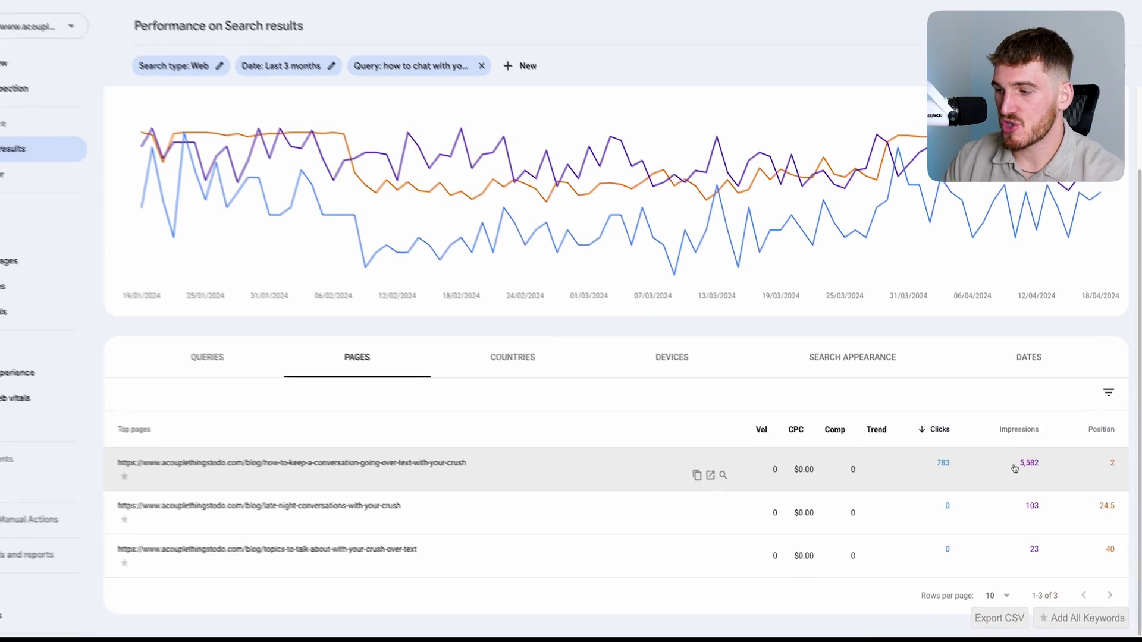
left_click_drag(919, 449, 1034, 452)
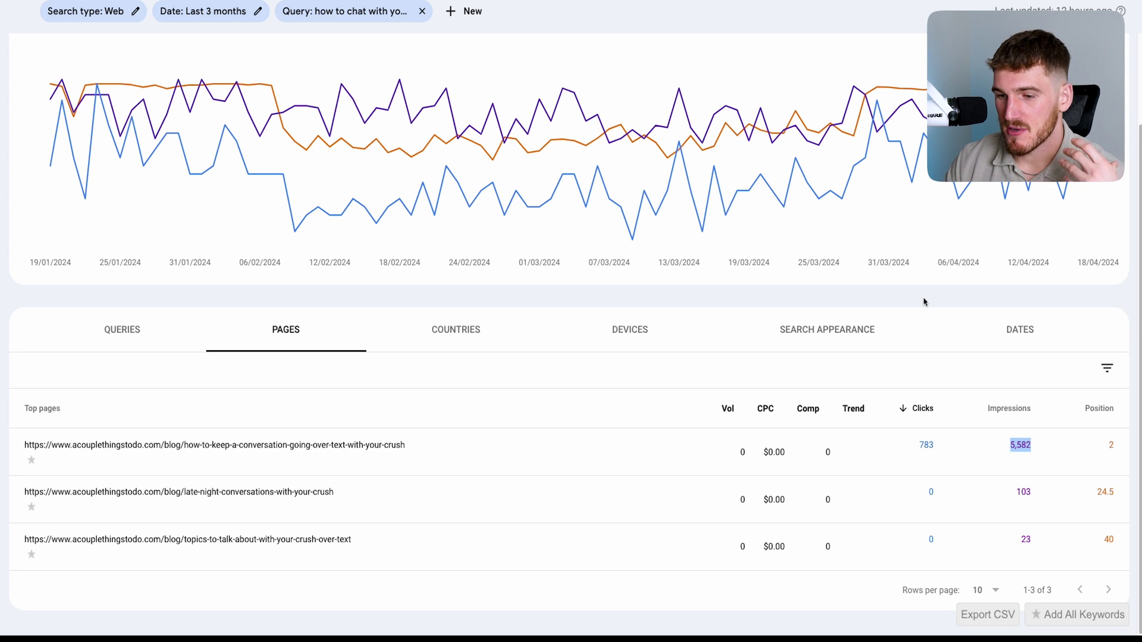
left_click(361, 15)
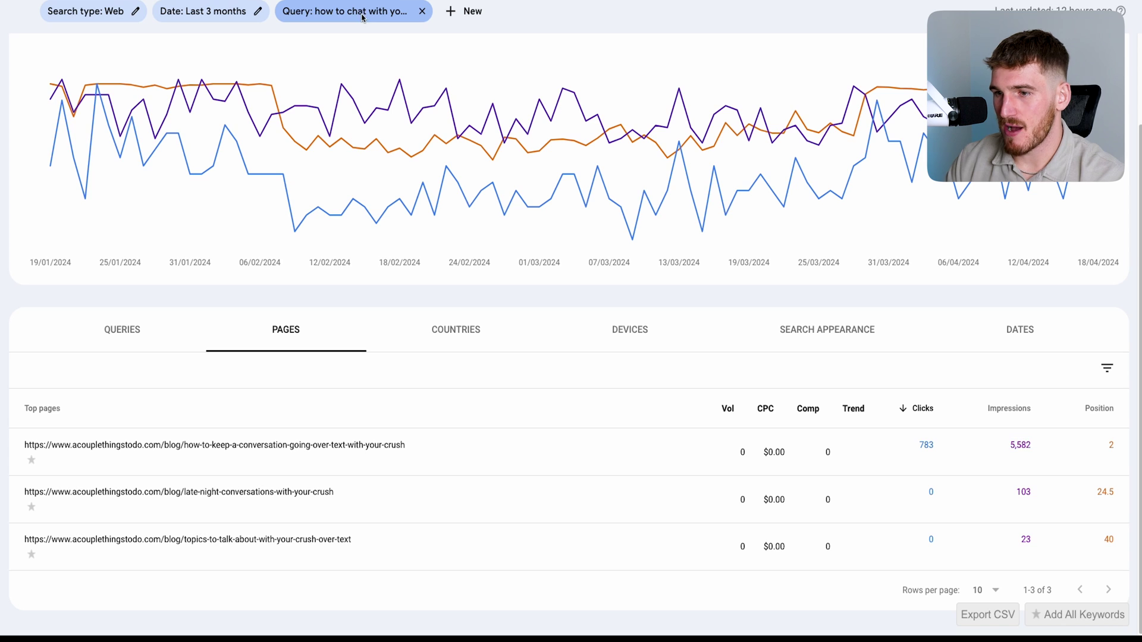
left_click(562, 353)
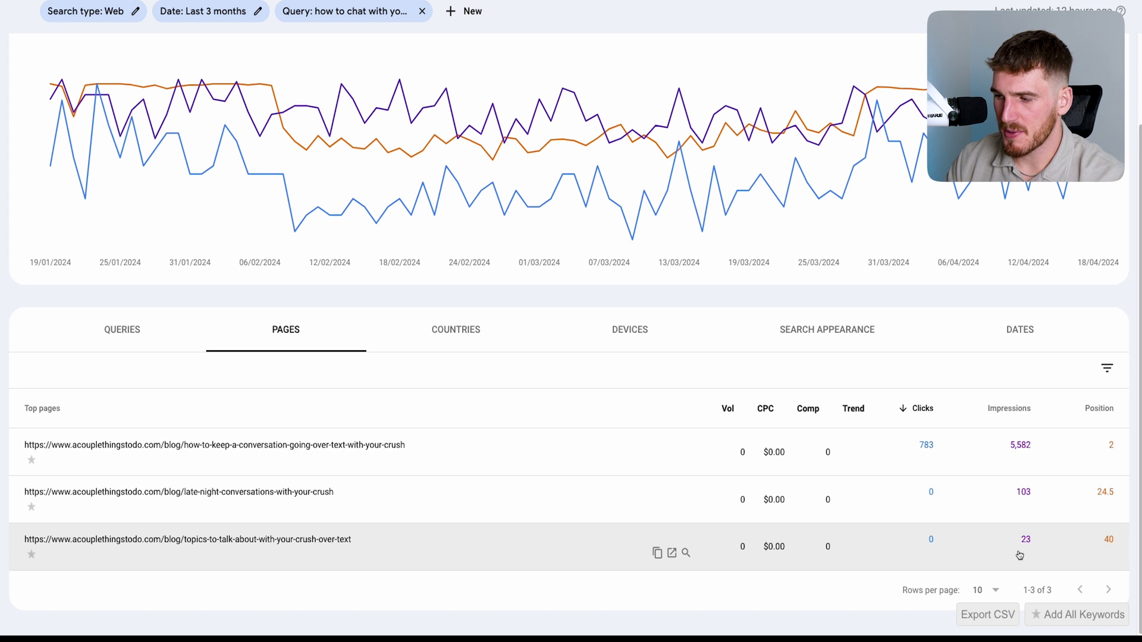
left_click_drag(1011, 504, 1037, 498)
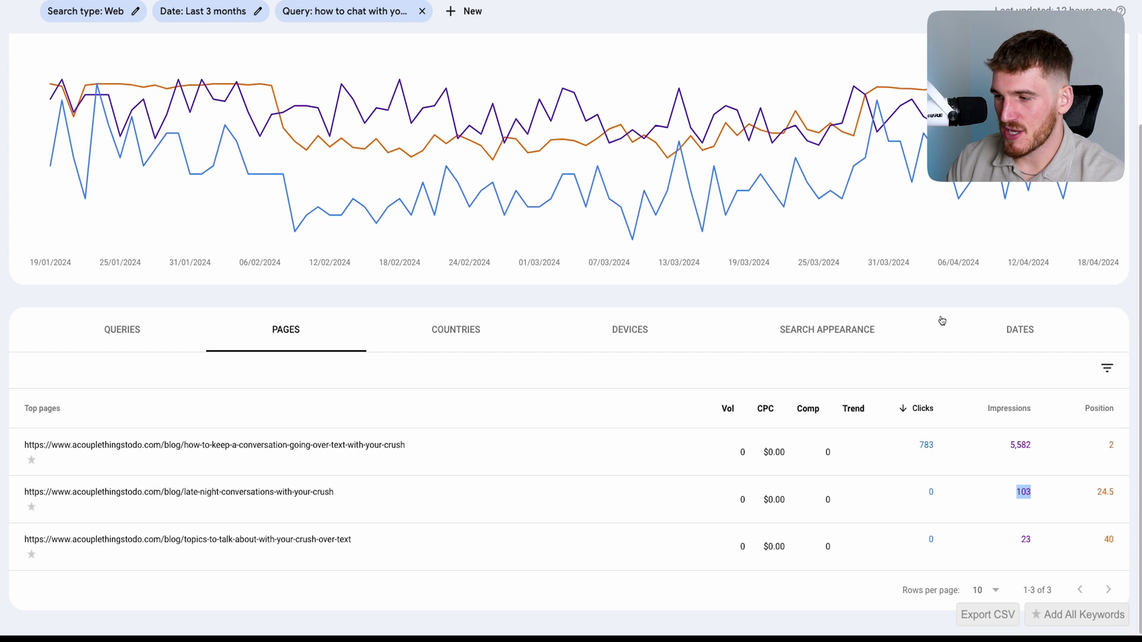
left_click(901, 449)
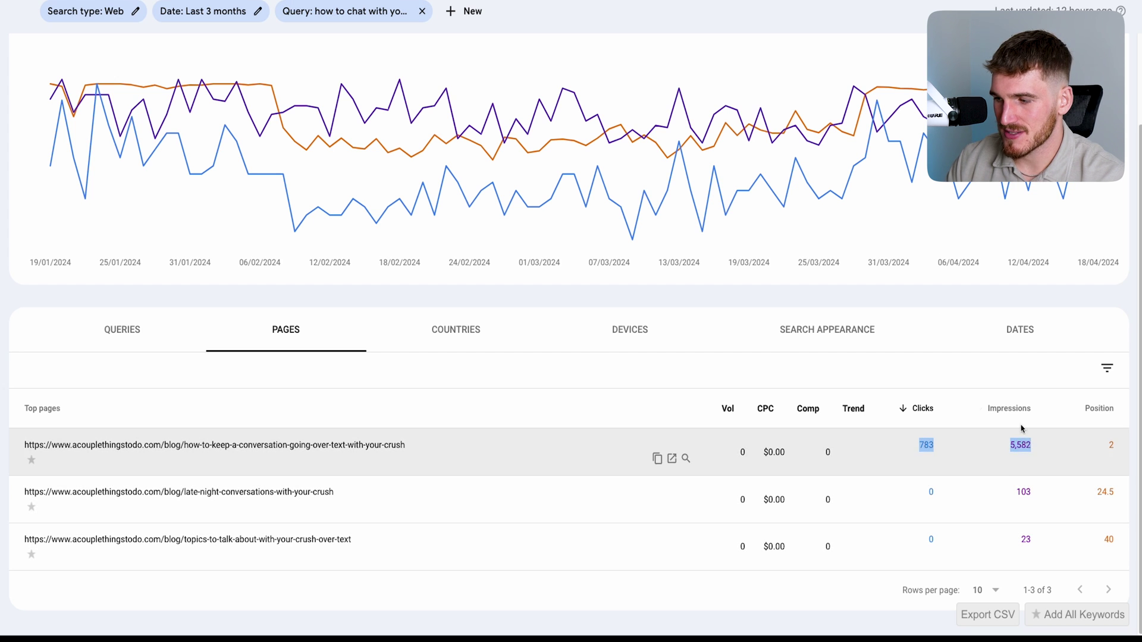
left_click(946, 304)
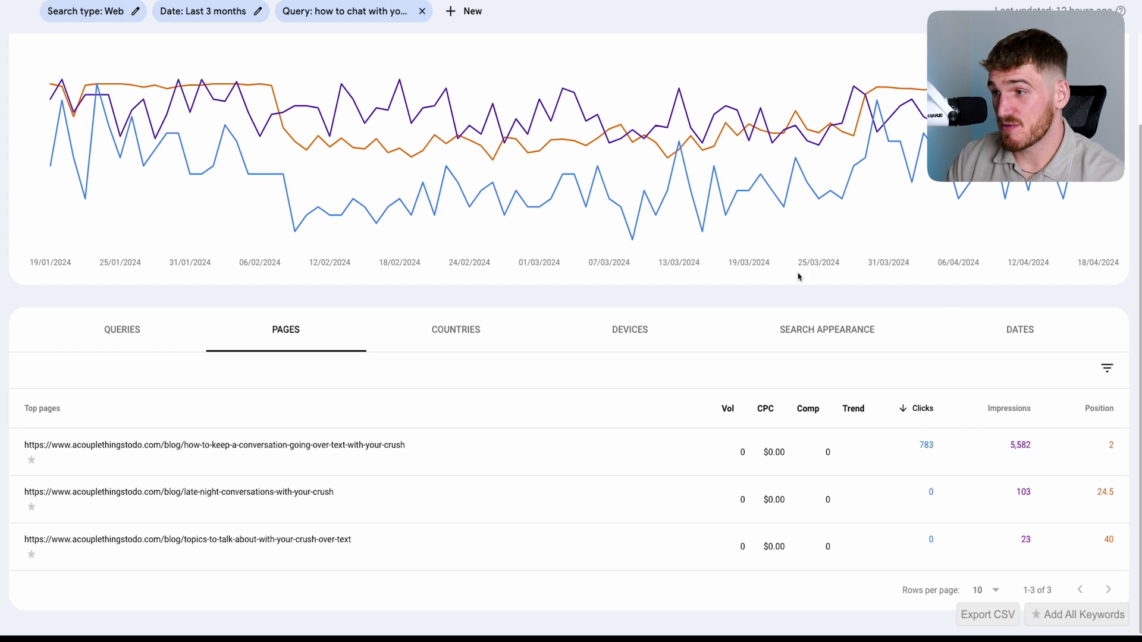
Remove the query filter from the performance report, keeping the last 3 months date range
scroll(557, 354, "up", 1)
scroll(557, 353, "up", 3)
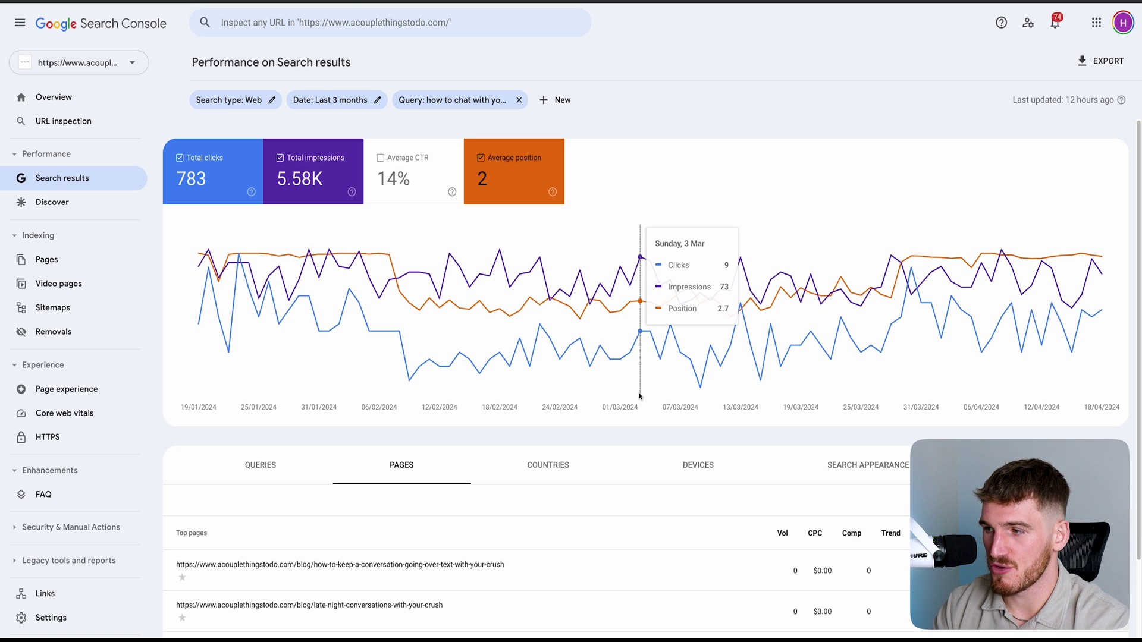
left_click(518, 100)
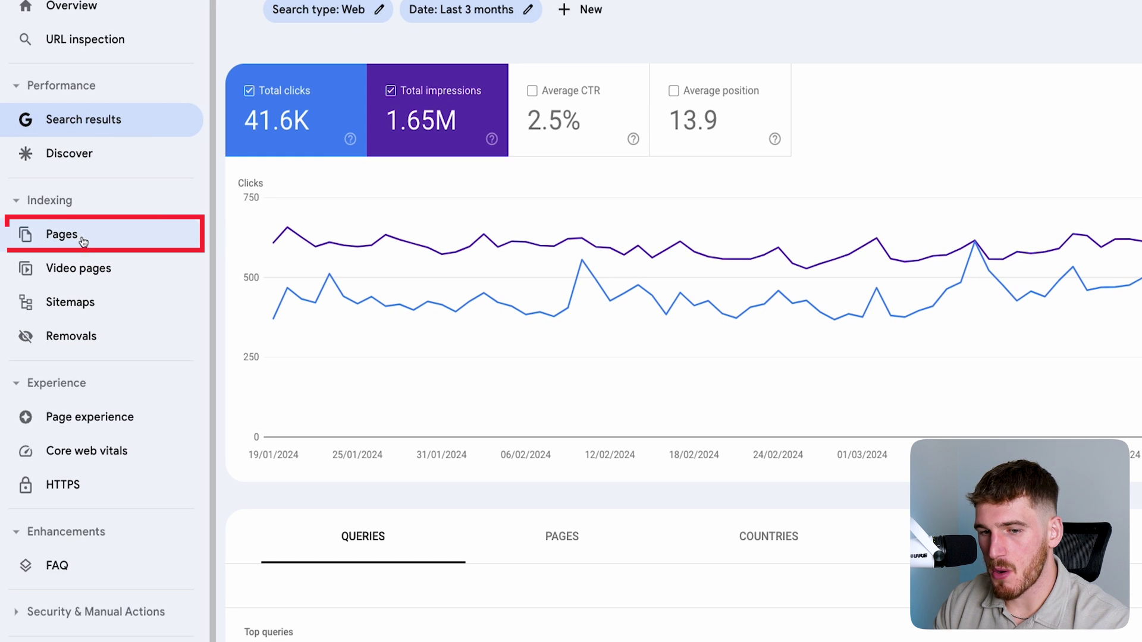
Open the Page indexing report and examine the indexed and not indexed pages and the reasons why pages aren't indexed
left_click(82, 241)
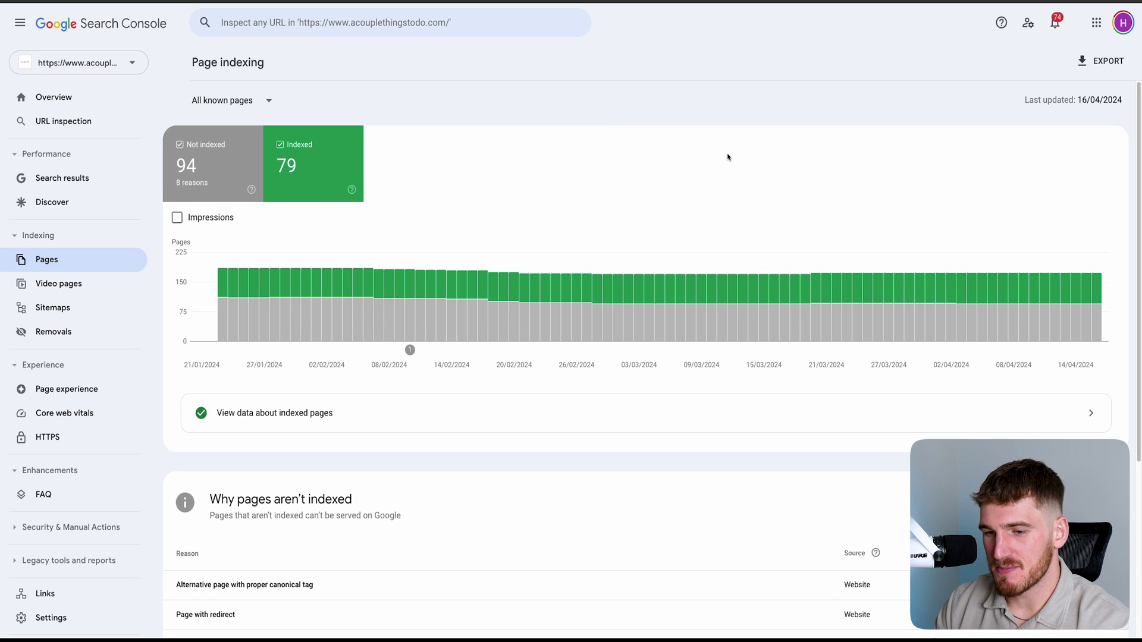
scroll(726, 158, "down", 1)
scroll(595, 170, "up", 1)
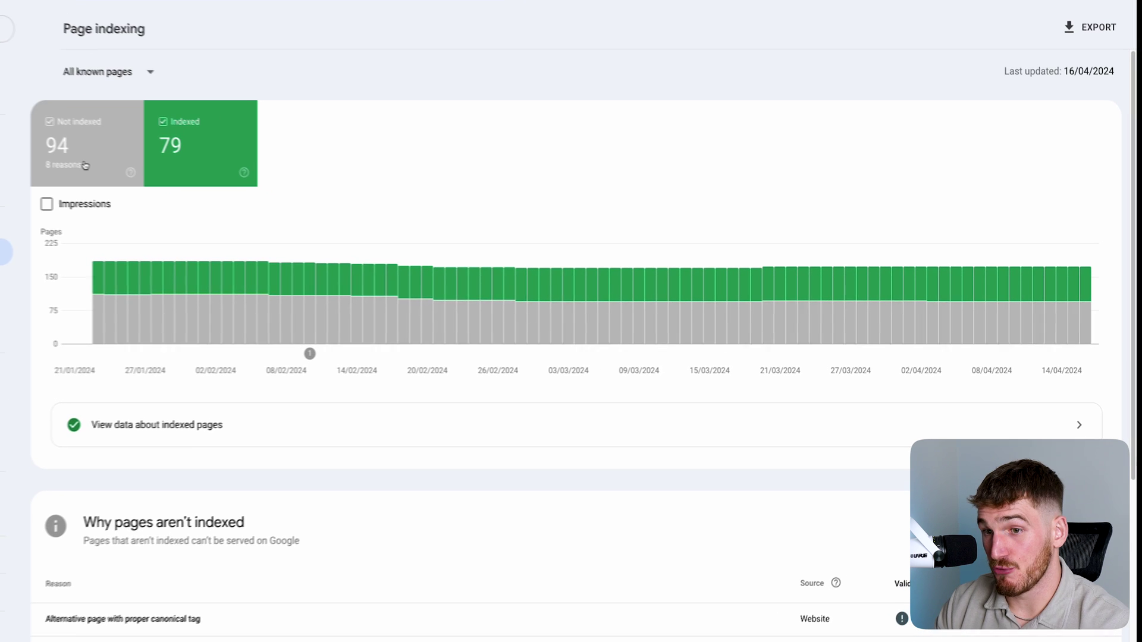
scroll(107, 178, "down", 1)
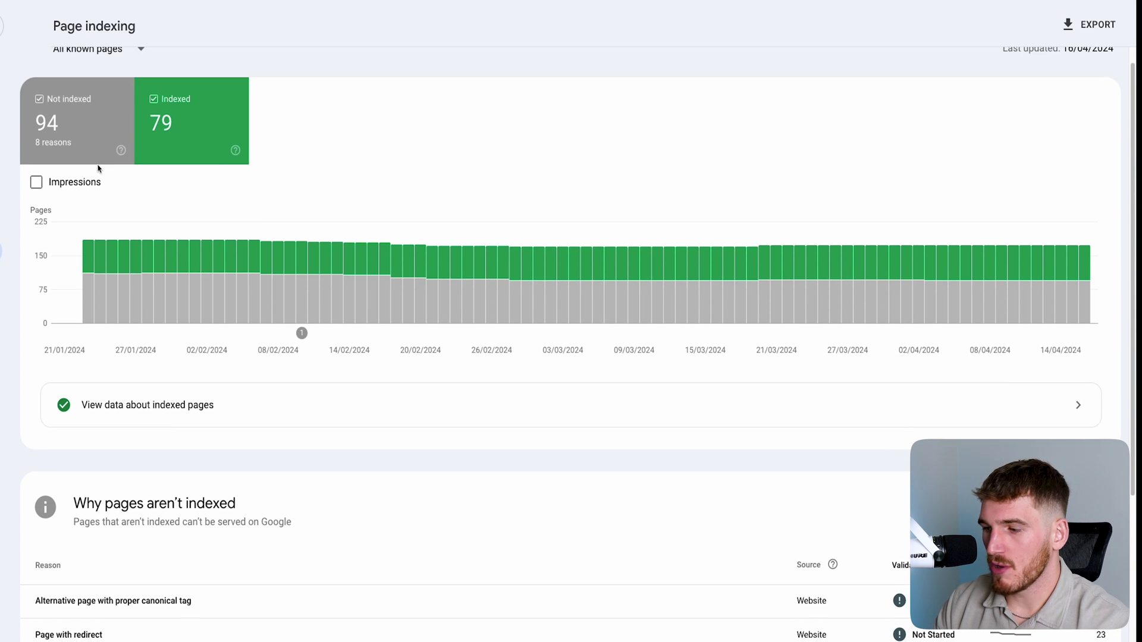
scroll(127, 220, "down", 1)
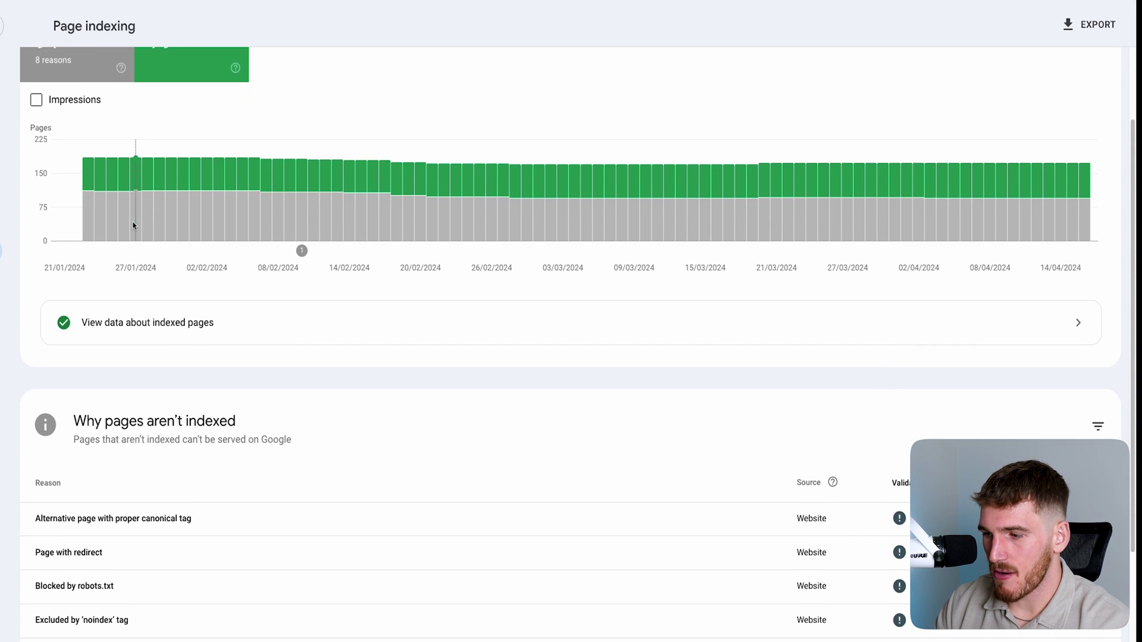
scroll(135, 226, "down", 3)
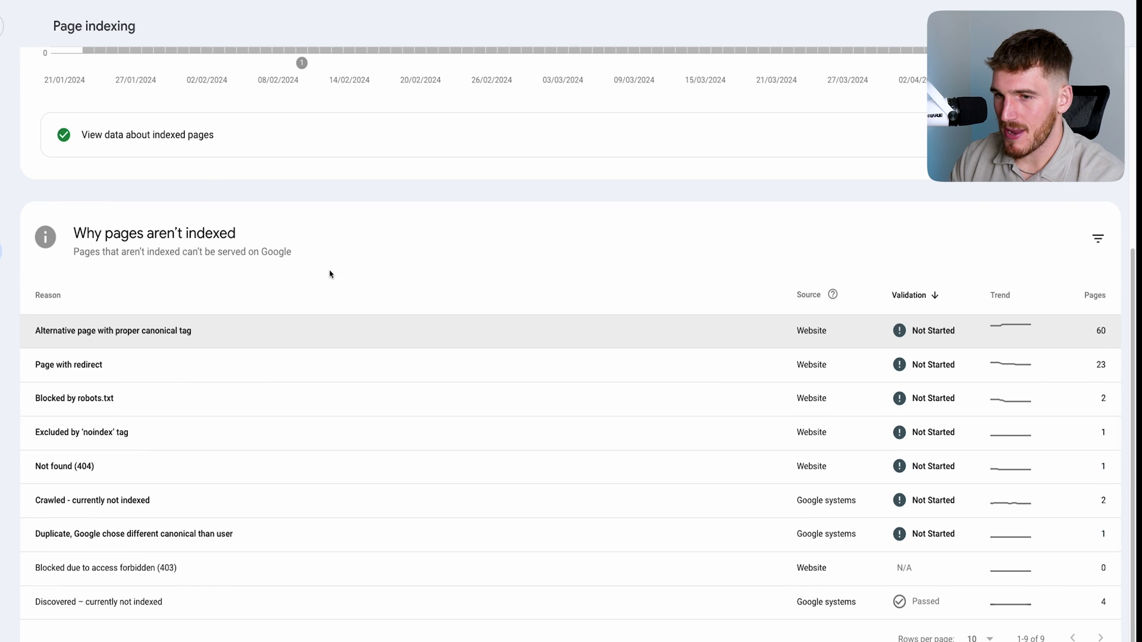
left_click_drag(72, 236, 320, 243)
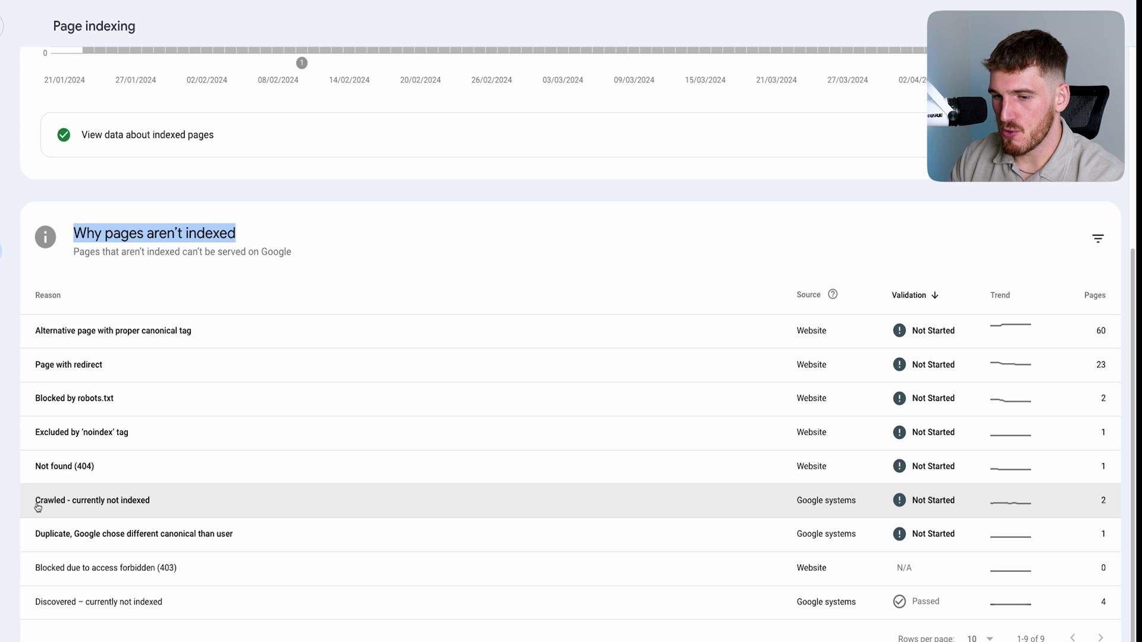
Open the "Crawled - currently not indexed" reason and examine its affected example URLs
left_click_drag(38, 506, 167, 508)
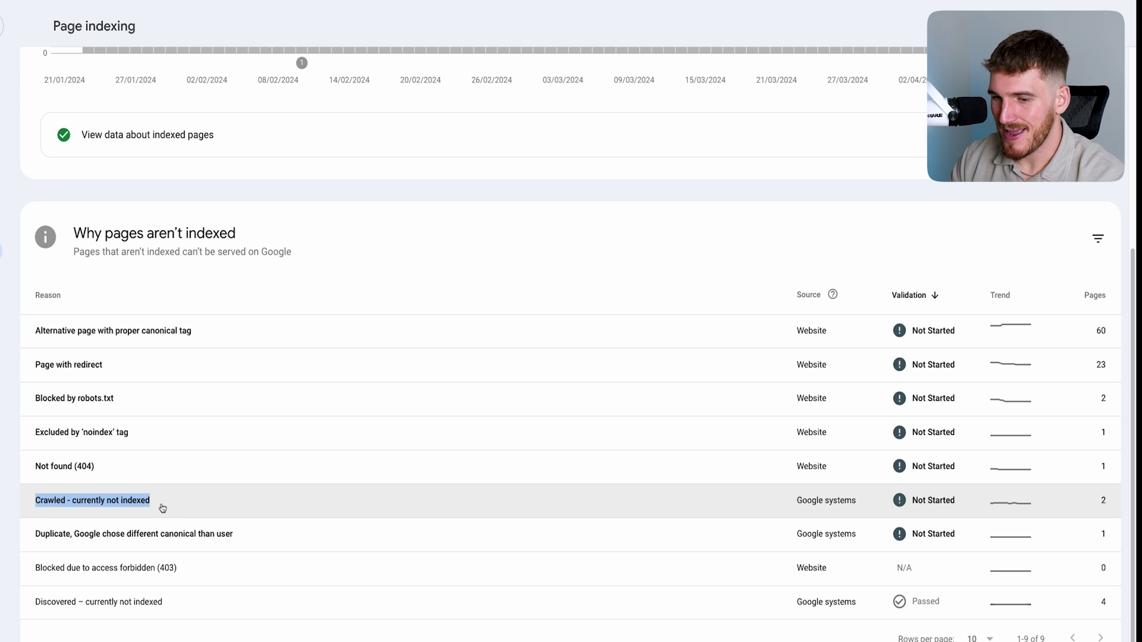
left_click(163, 507)
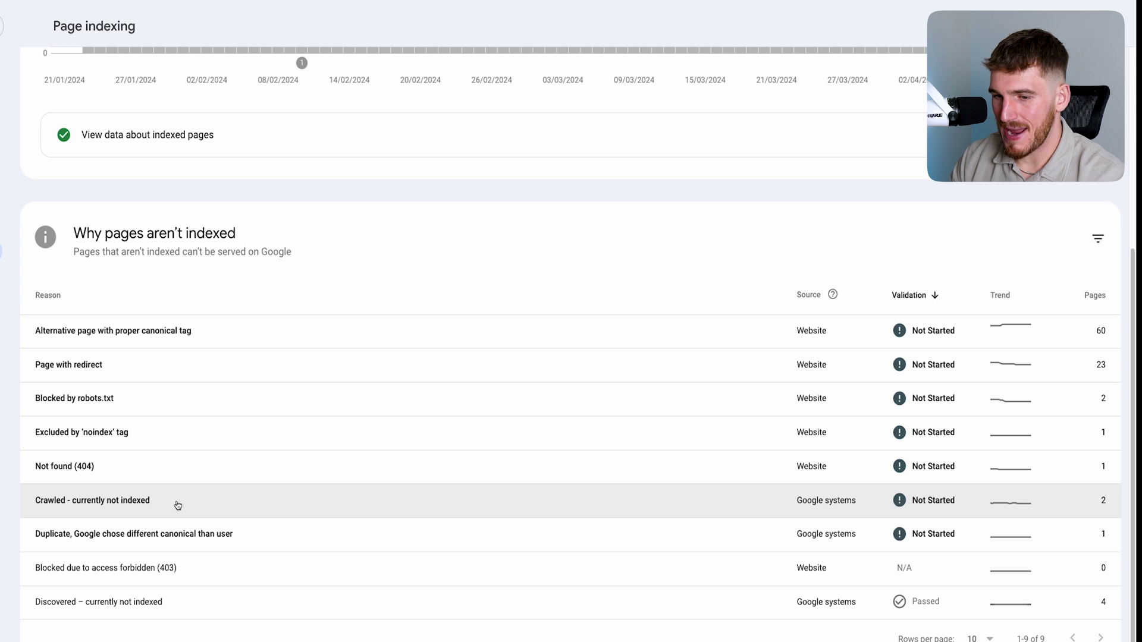
left_click(177, 506)
scroll(176, 506, "down", 2)
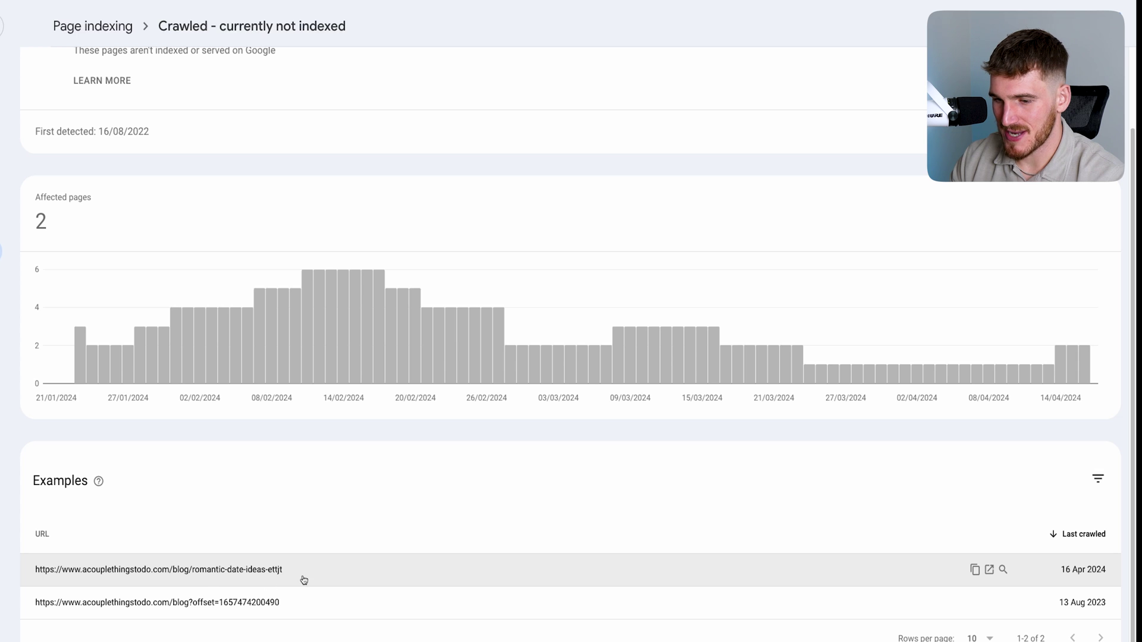
left_click_drag(280, 602, 45, 604)
left_click_drag(314, 580, 34, 578)
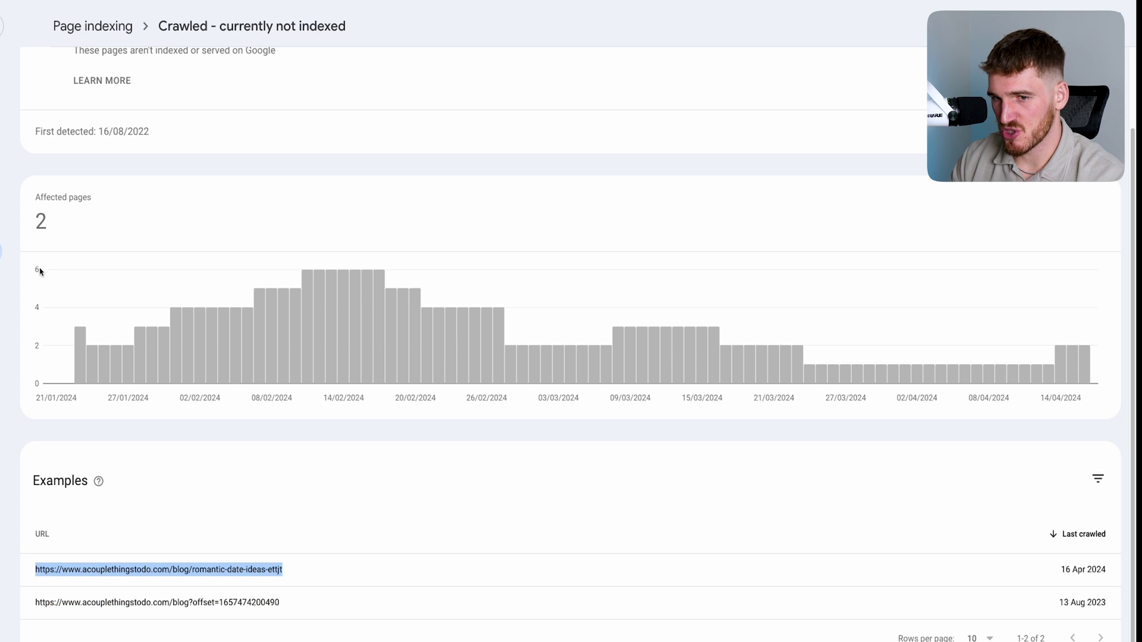
Return to the indexing reasons and search Google for "Alternative page with proper canonical tag"
key("alt+Left")
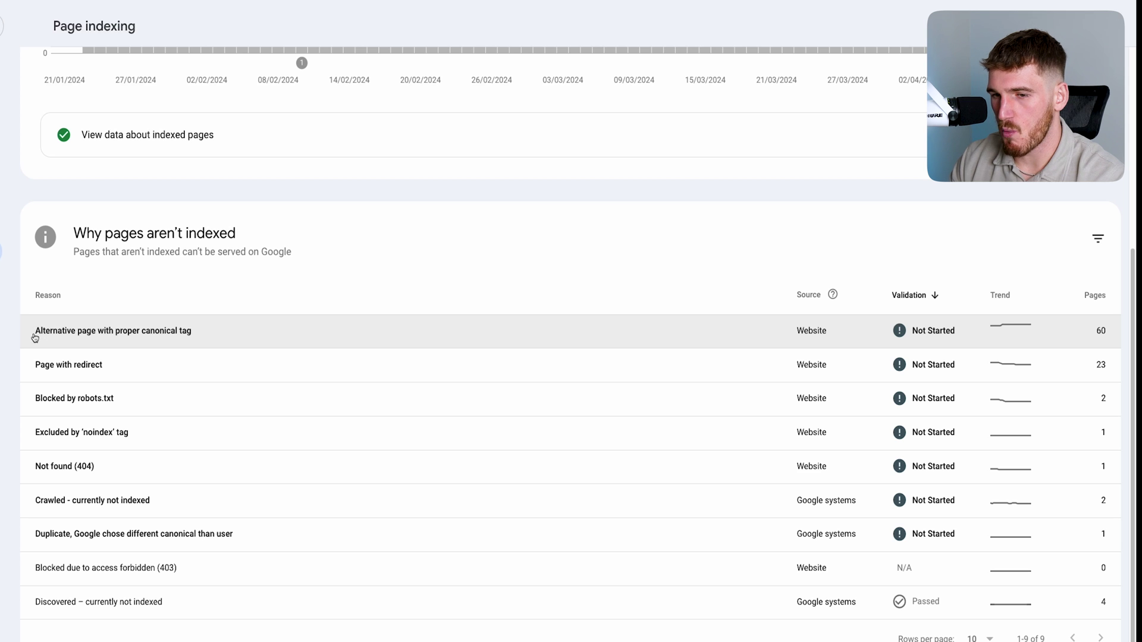
left_click_drag(54, 335, 223, 339)
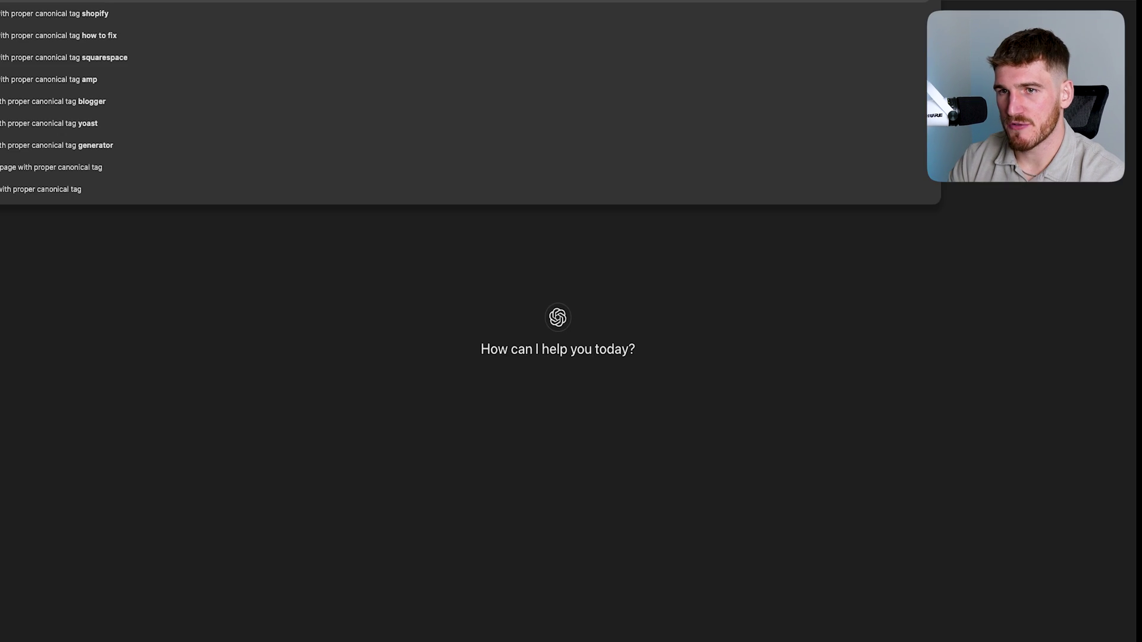
key("Return")
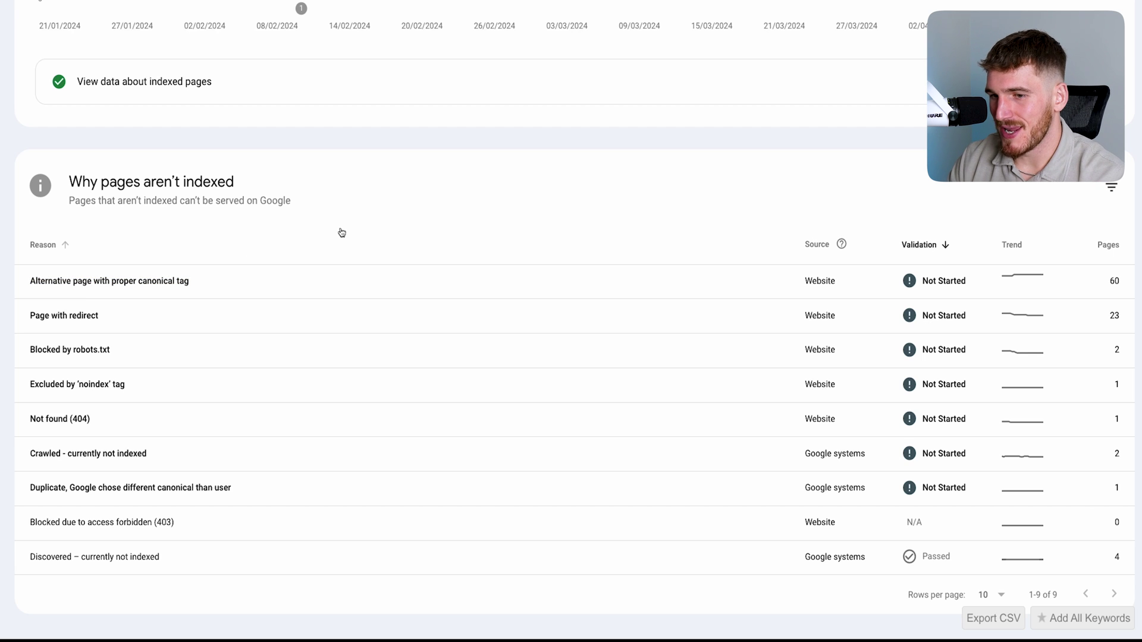
left_click_drag(32, 291, 227, 290)
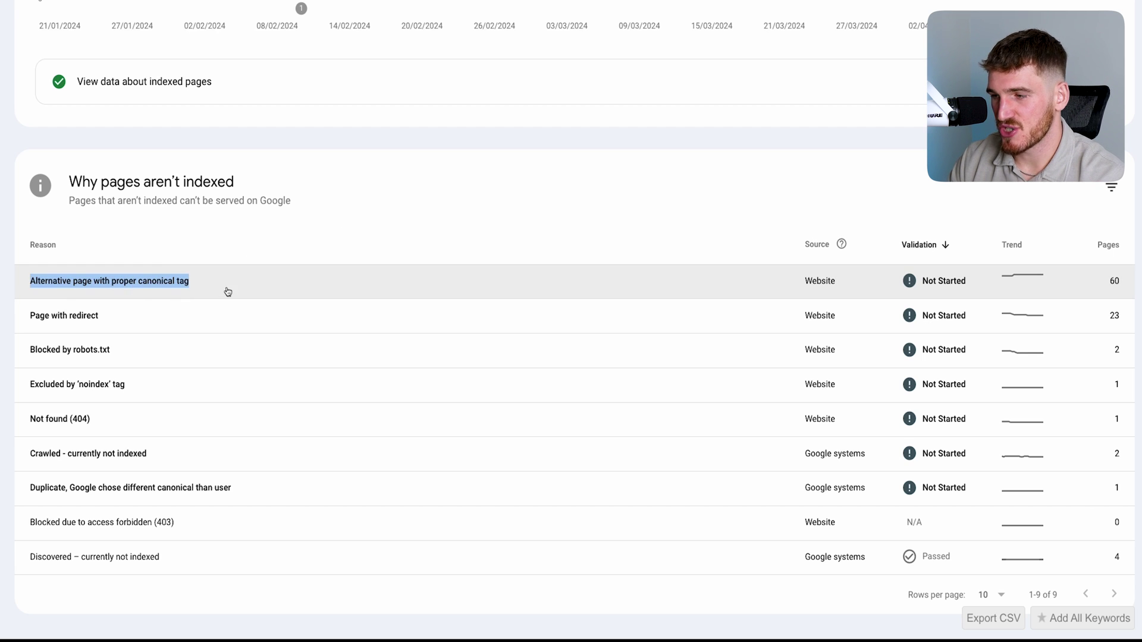
left_click(433, 200)
Open the "Not found (404)" reason and examine the affected blog URL listed under its examples
left_click_drag(30, 423, 102, 426)
left_click(103, 426)
left_click(135, 421)
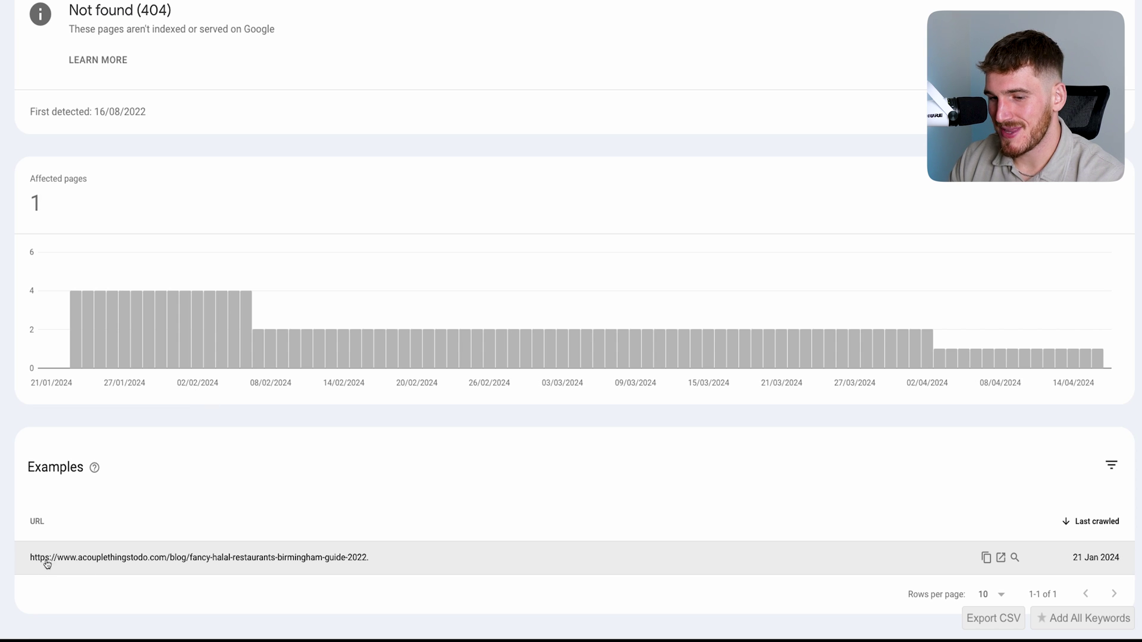
left_click_drag(47, 564, 338, 570)
left_click(342, 597)
left_click_drag(29, 562, 351, 565)
left_click(357, 604)
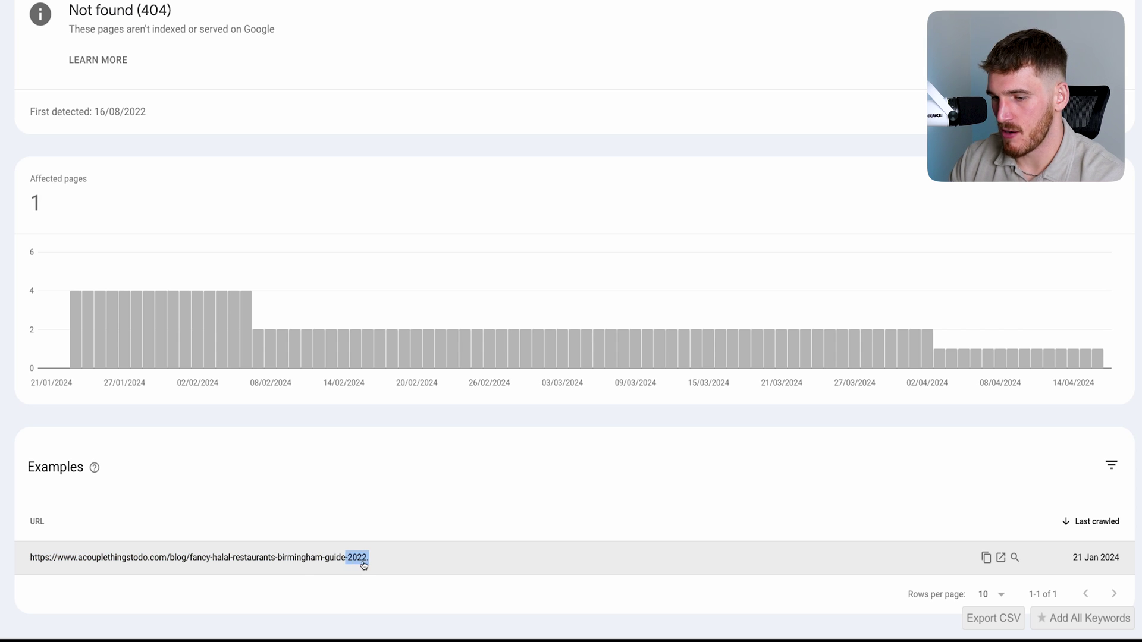
left_click(360, 596)
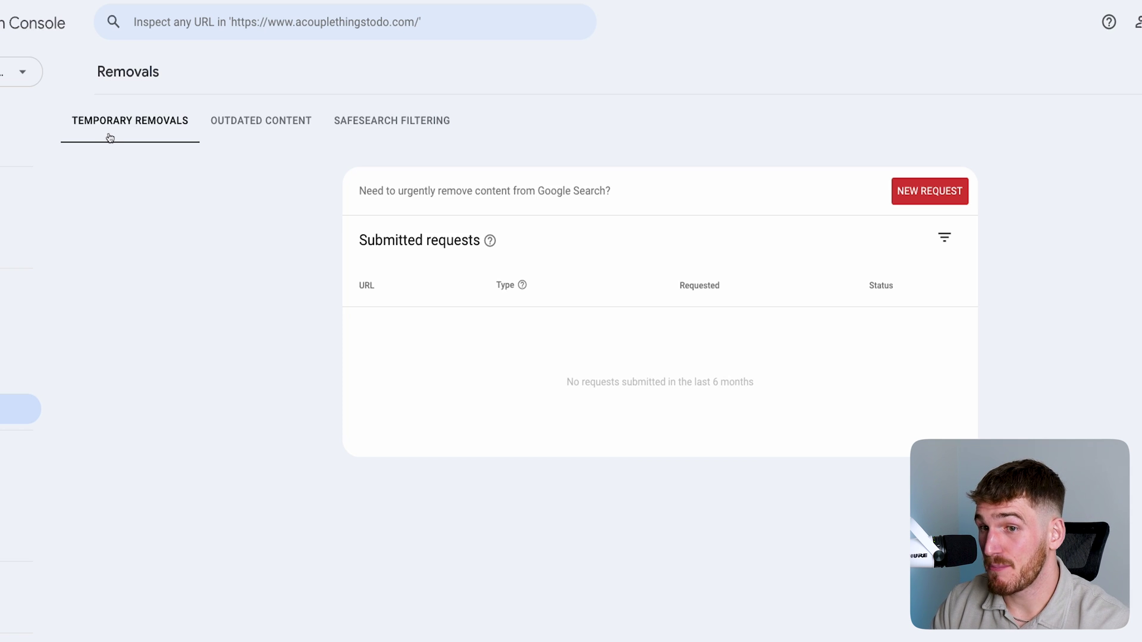
Examine the Removals report, viewing the new temporary removal request form without submitting it and the outdated content requests
left_click_drag(363, 189, 650, 190)
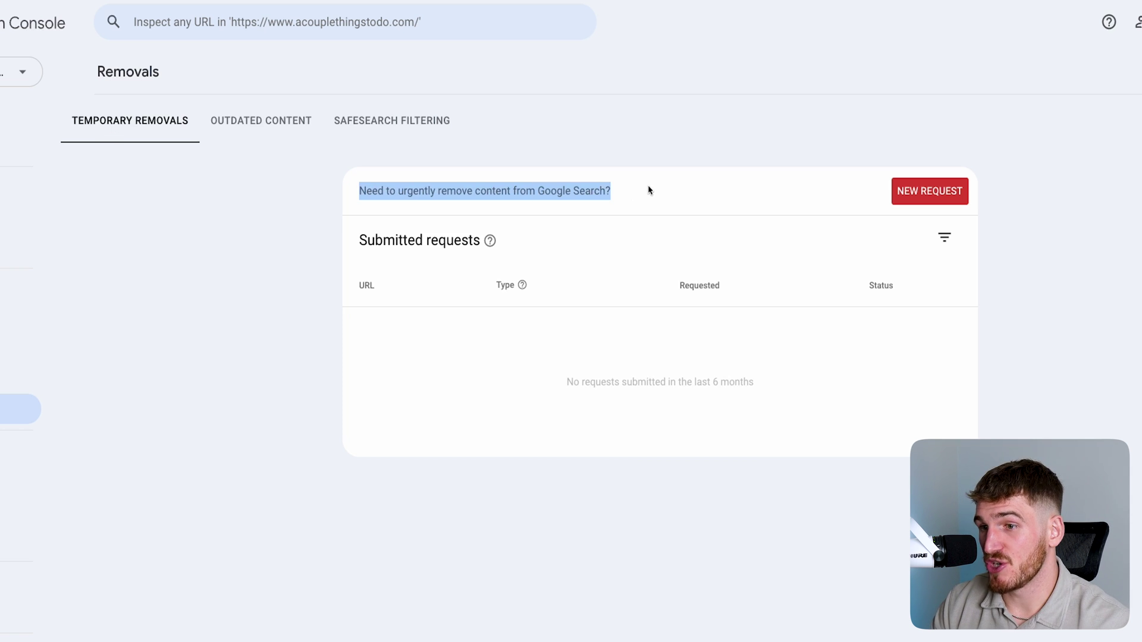
left_click(654, 159)
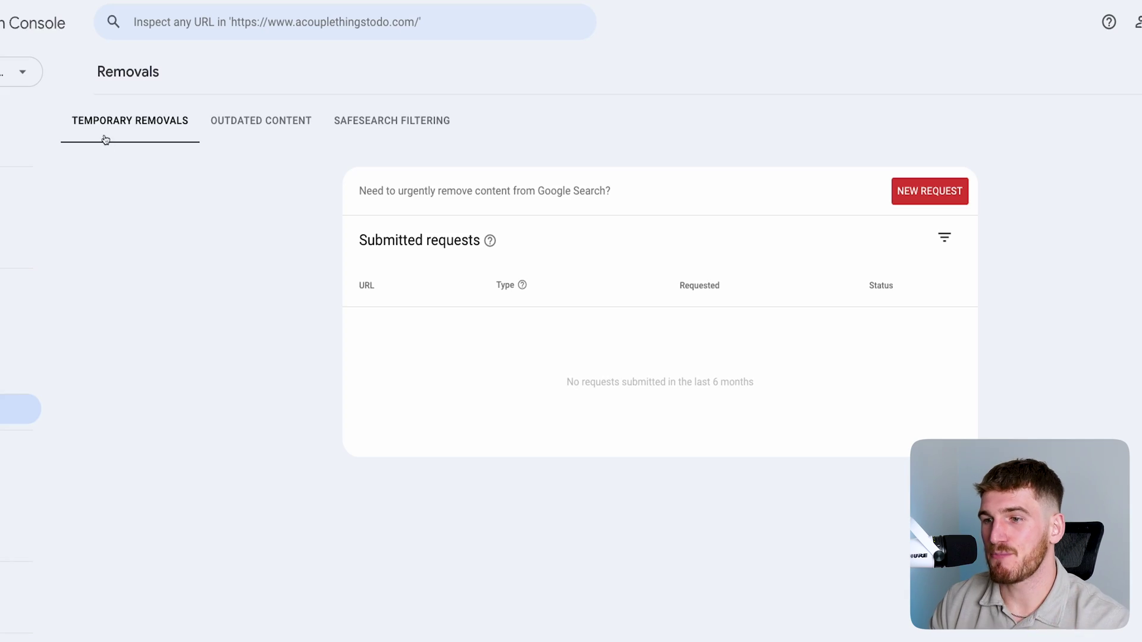
left_click_drag(357, 195, 620, 197)
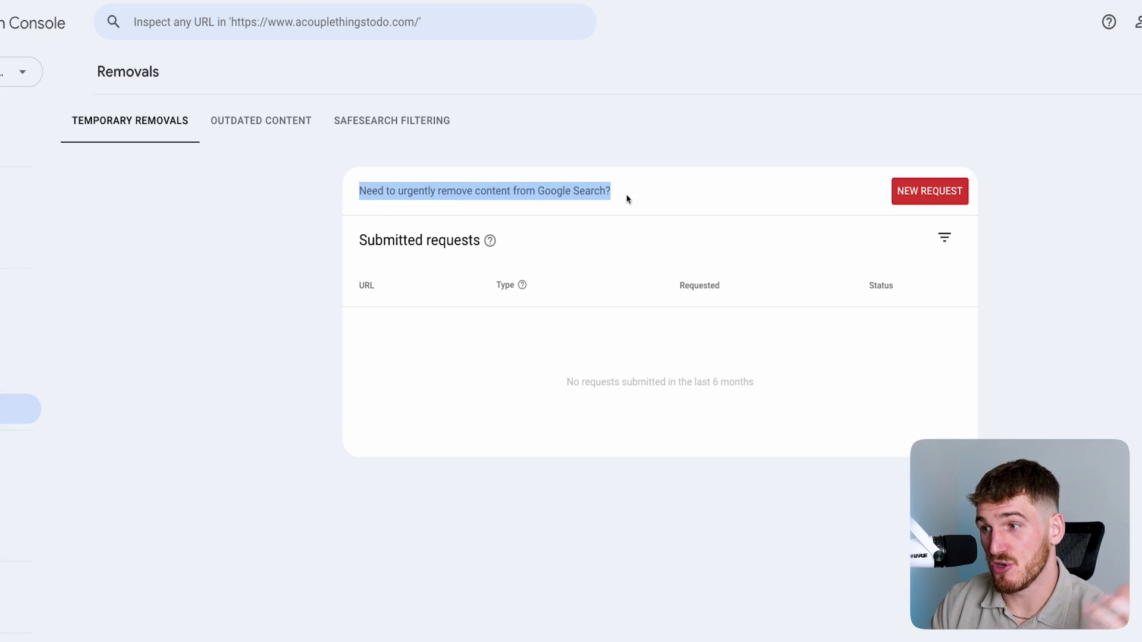
left_click(934, 197)
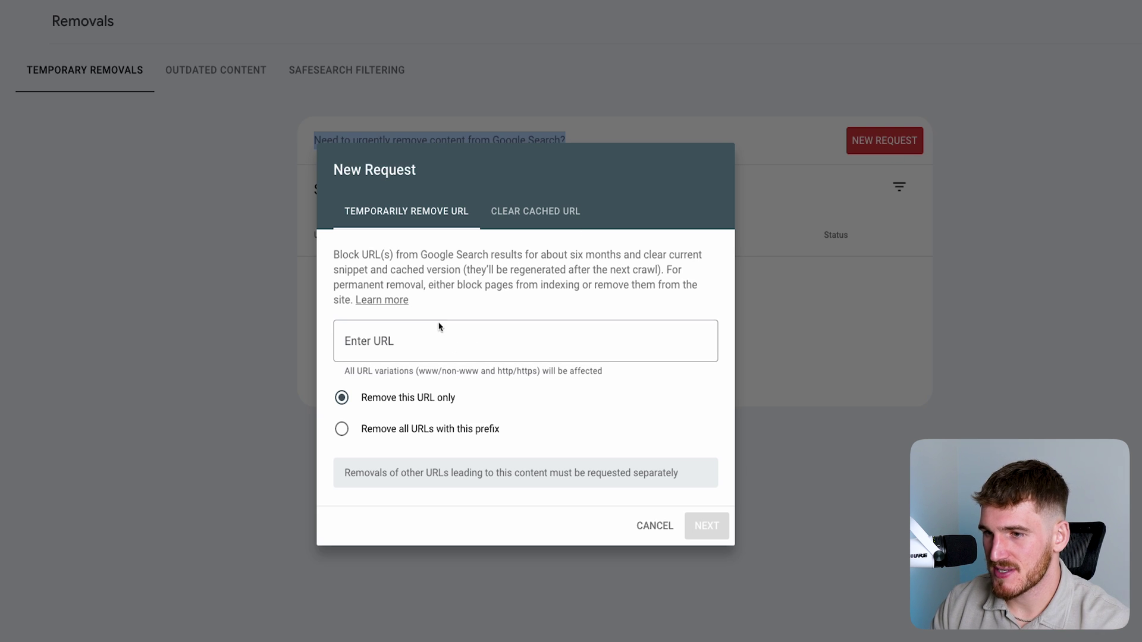
left_click(653, 529)
left_click(208, 90)
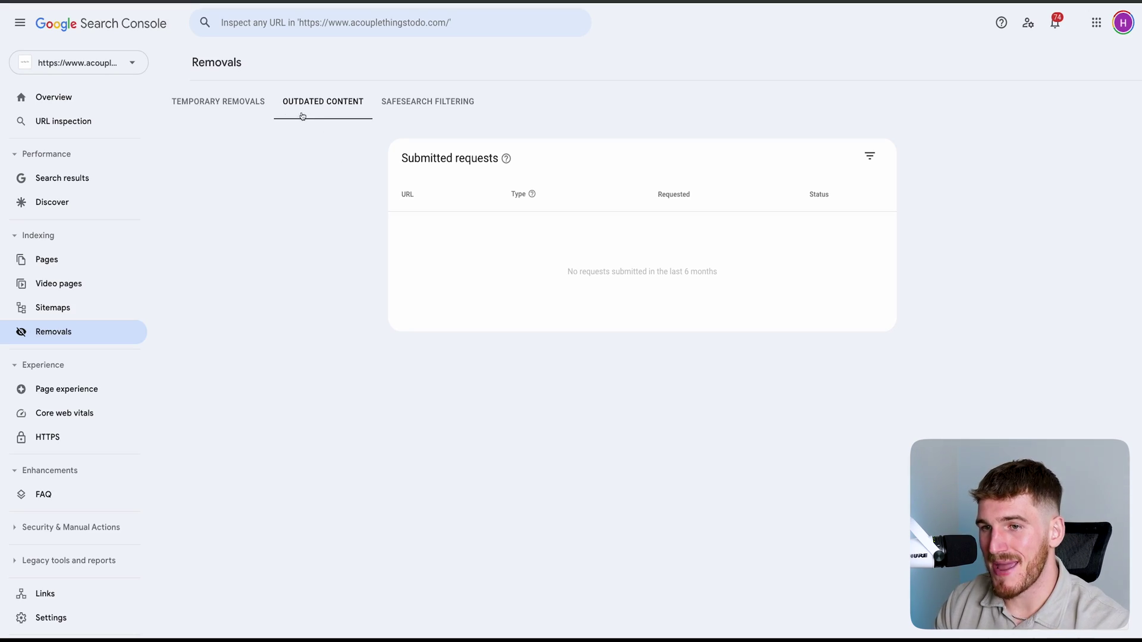
left_click(238, 113)
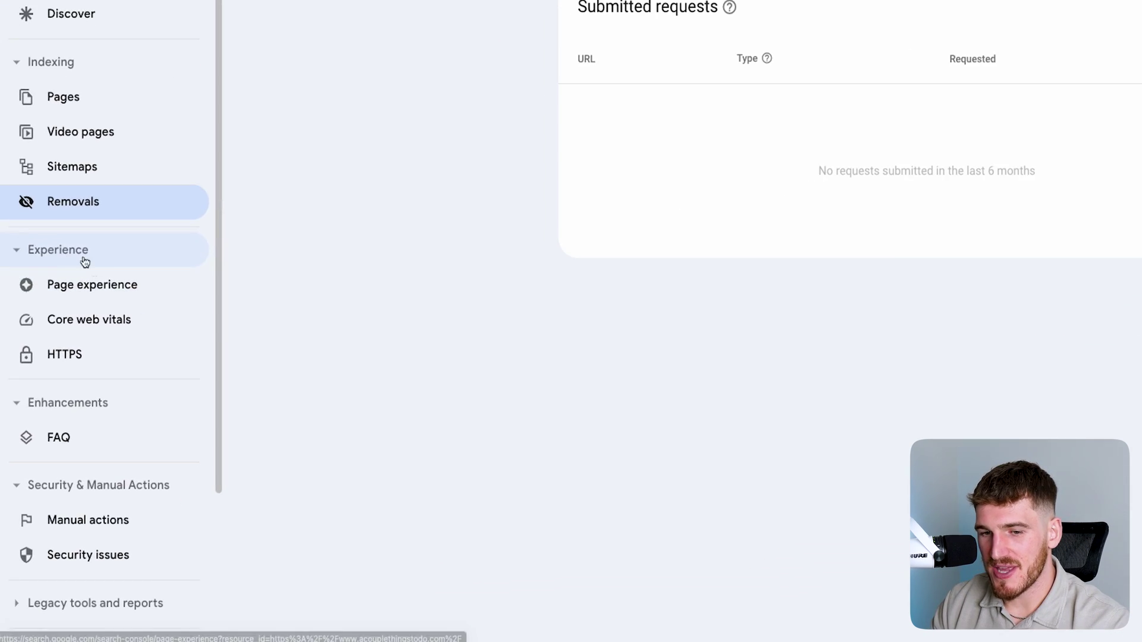
Open the Page experience report and examine its Core web vitals and HTTPS summary
left_click(98, 282)
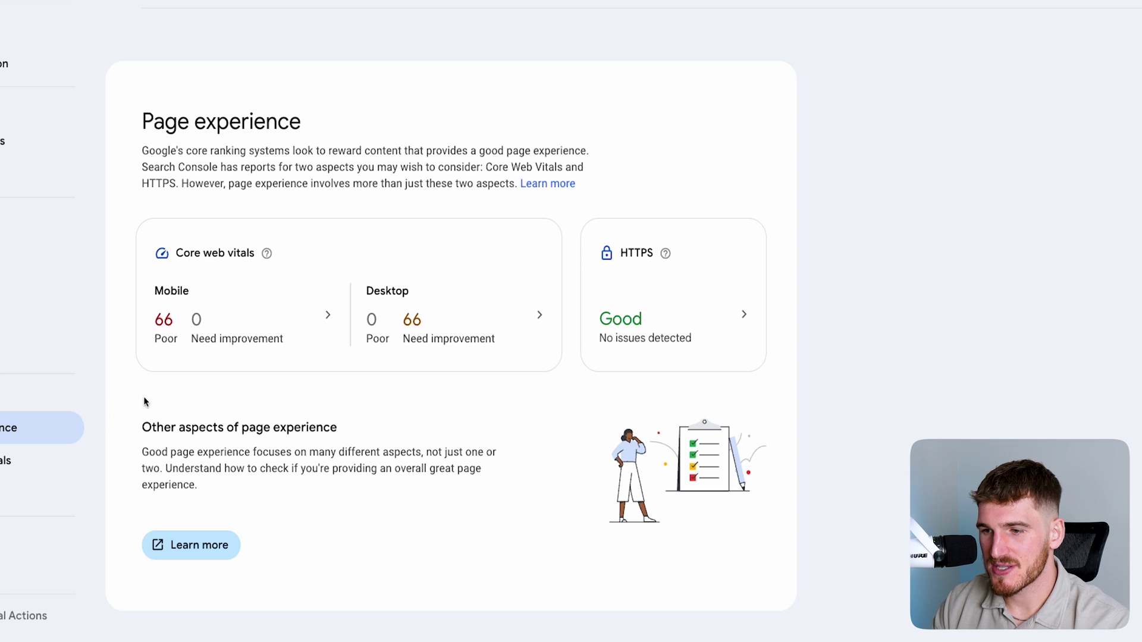
left_click_drag(140, 111, 568, 550)
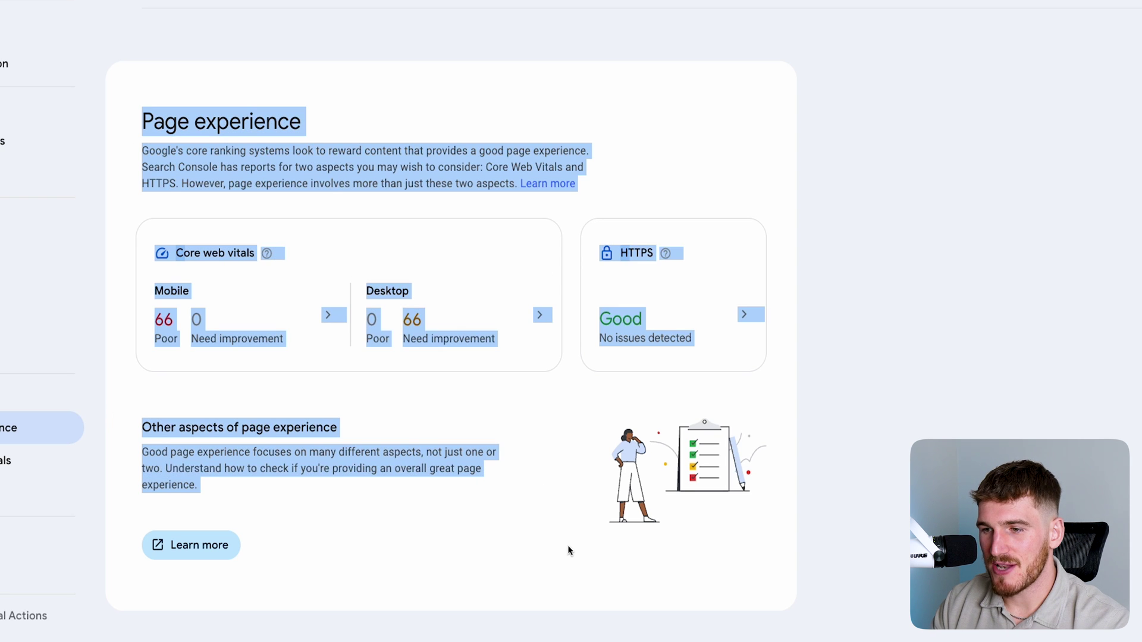
left_click(684, 593)
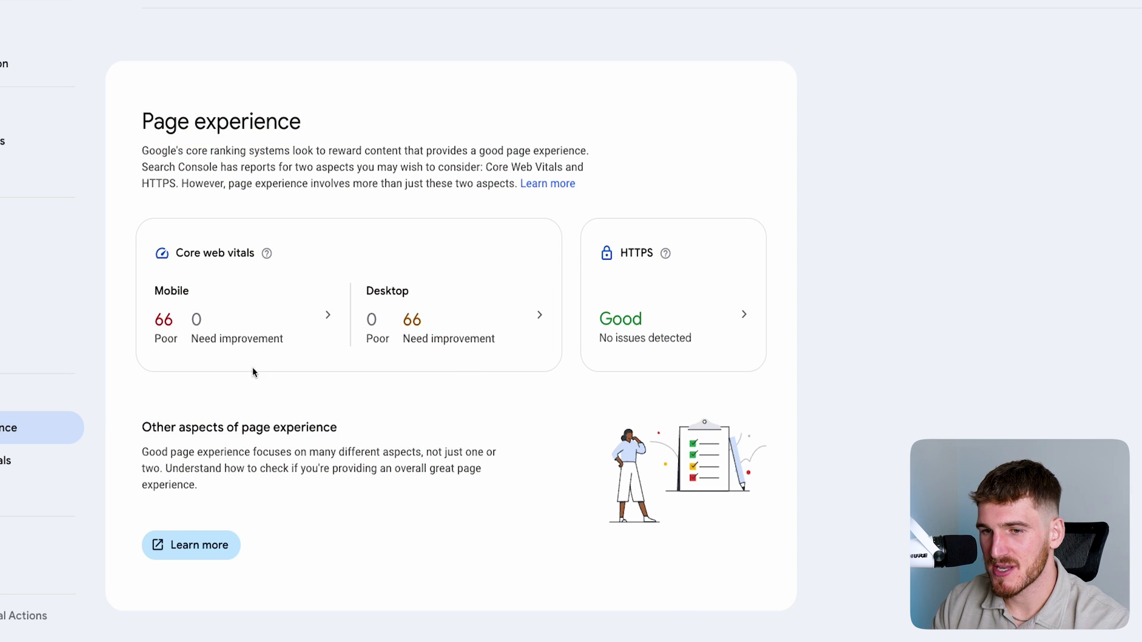
left_click_drag(183, 253, 254, 254)
left_click(437, 109)
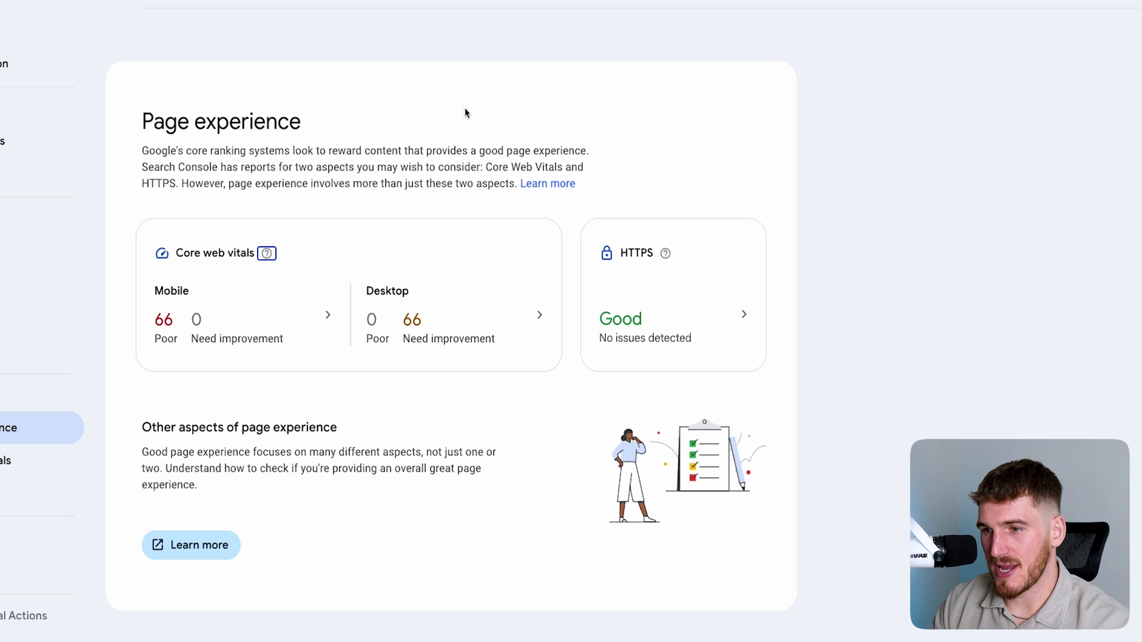
Open the mobile Core web vitals report and examine why its URLs aren't considered good
left_click(326, 321)
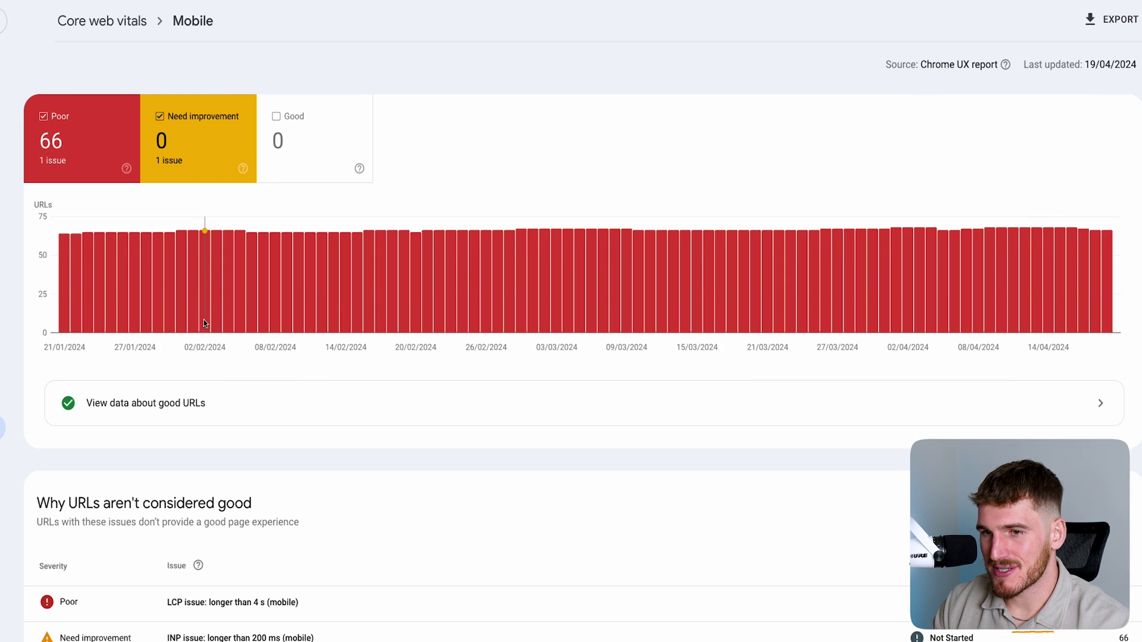
scroll(246, 344, "down", 1)
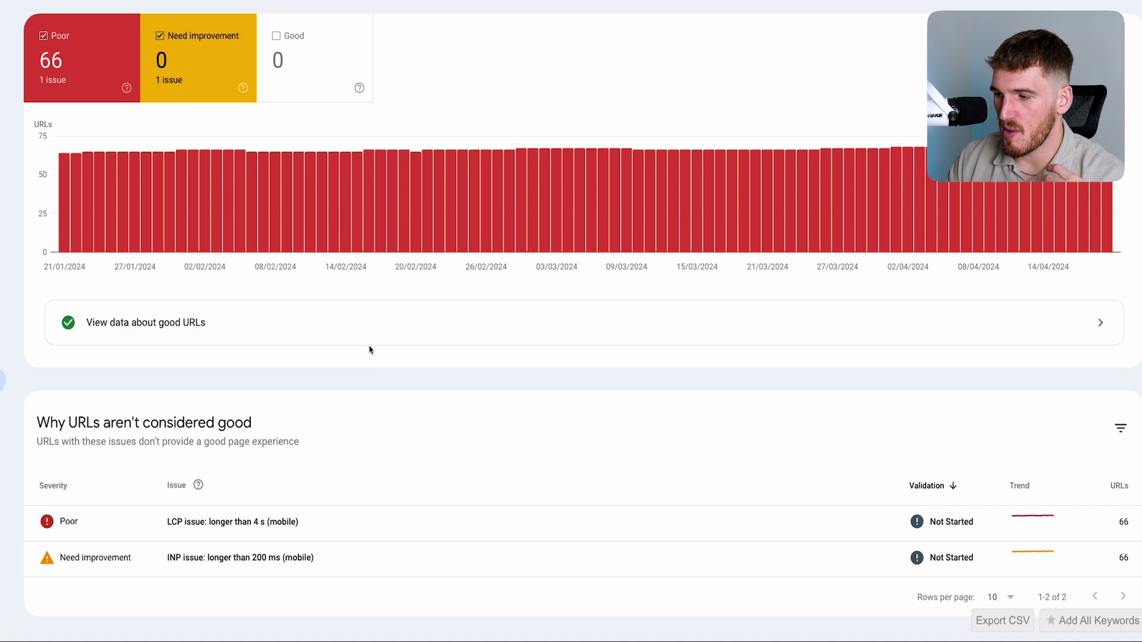
left_click_drag(69, 423, 281, 433)
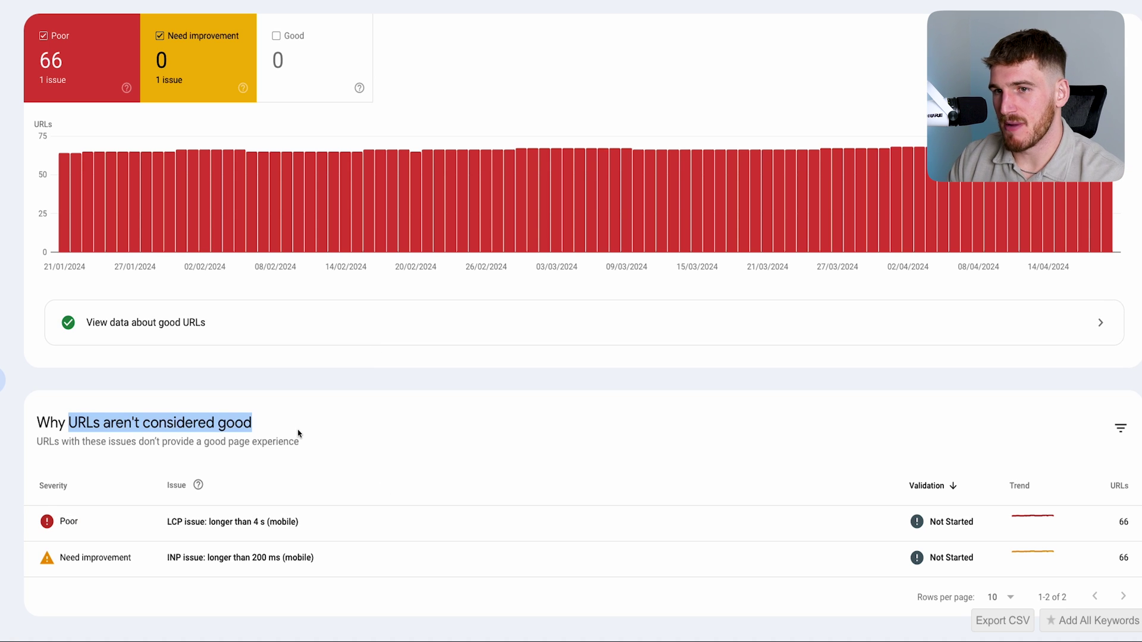
left_click(297, 432)
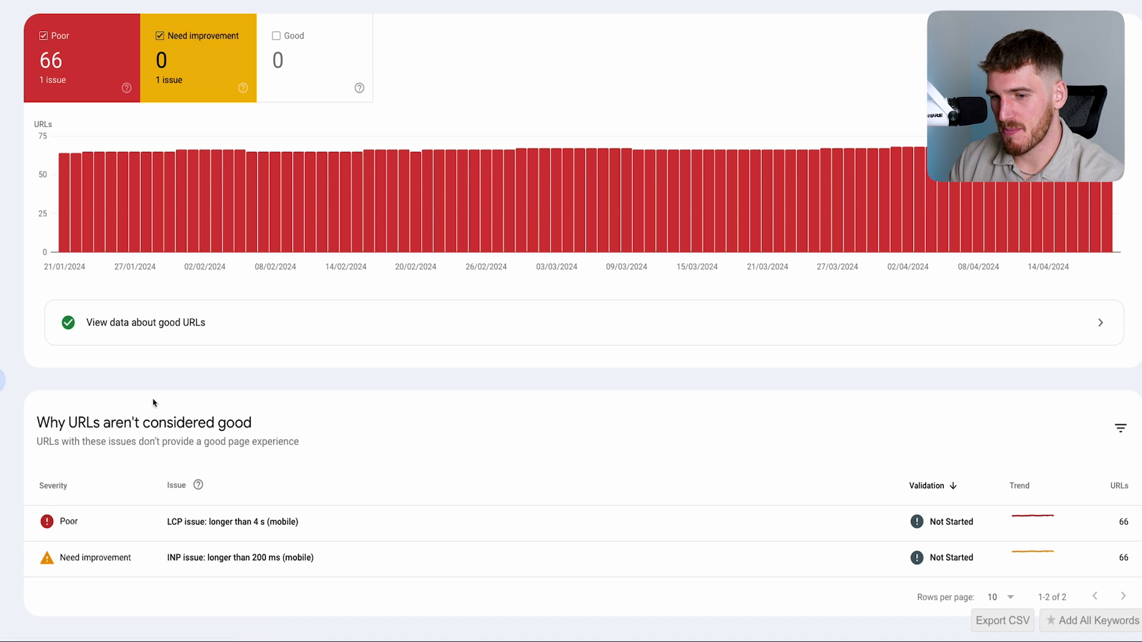
Open the poor-severity mobile LCP issue and search Google for "LCP issue: longer than 4 s (mobile)"
left_click(121, 528)
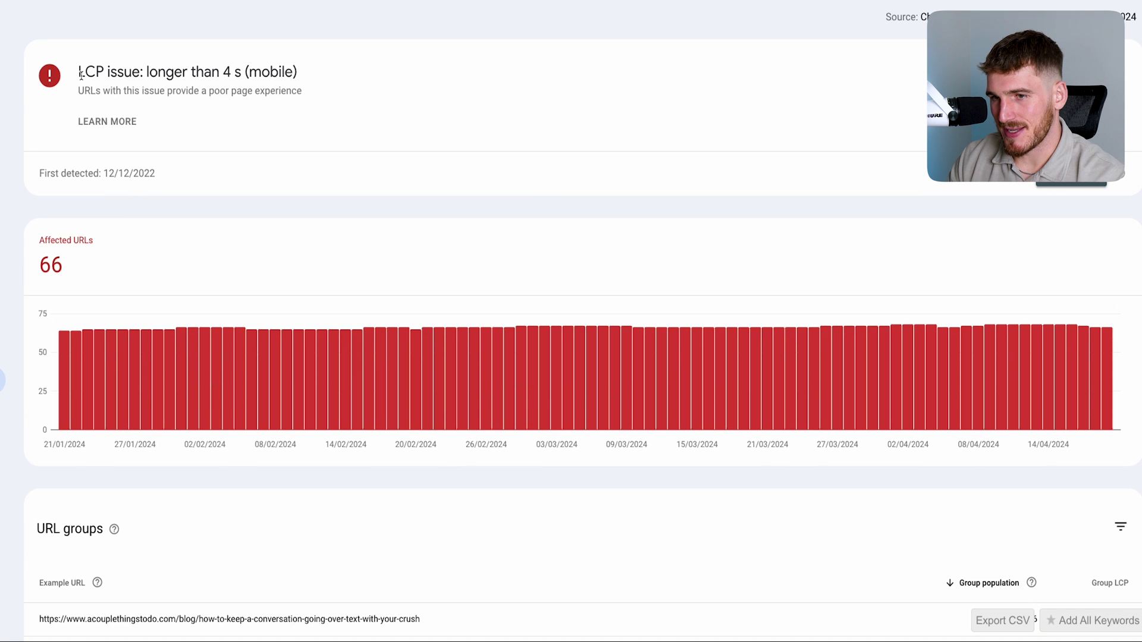
mouse_move(81, 74)
left_mouse_down()
mouse_move(297, 72)
mouse_move(301, 87)
mouse_move(292, 72)
mouse_move(78, 72)
left_mouse_up()
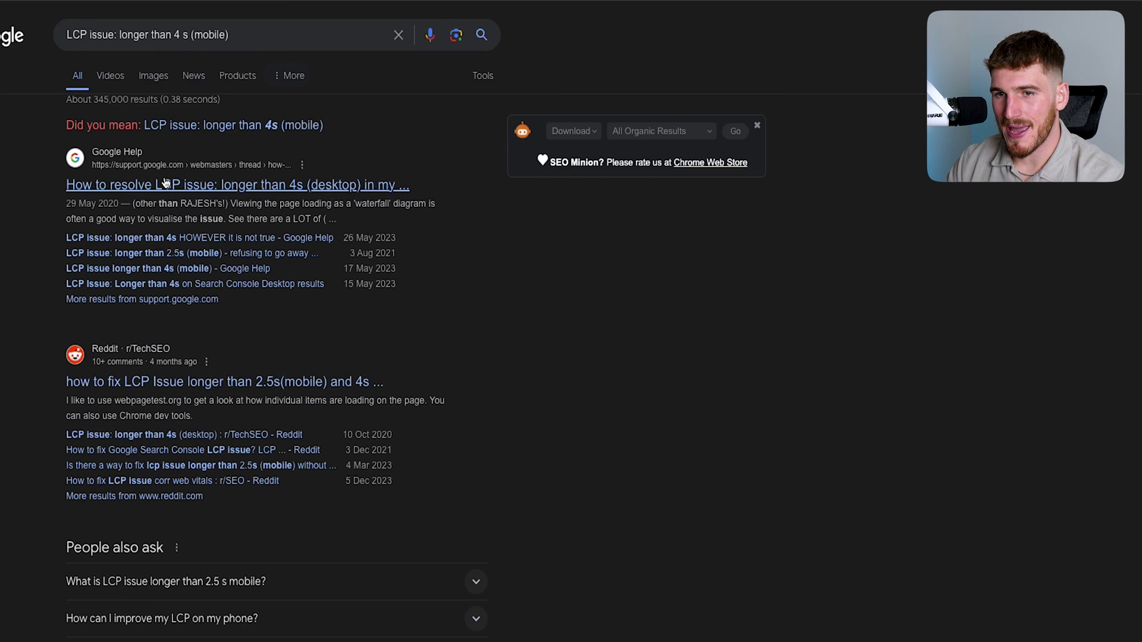
Read the Google Help results for the mobile LCP issue and return to Search Console's Page experience report
left_click_drag(24, 163, 296, 307)
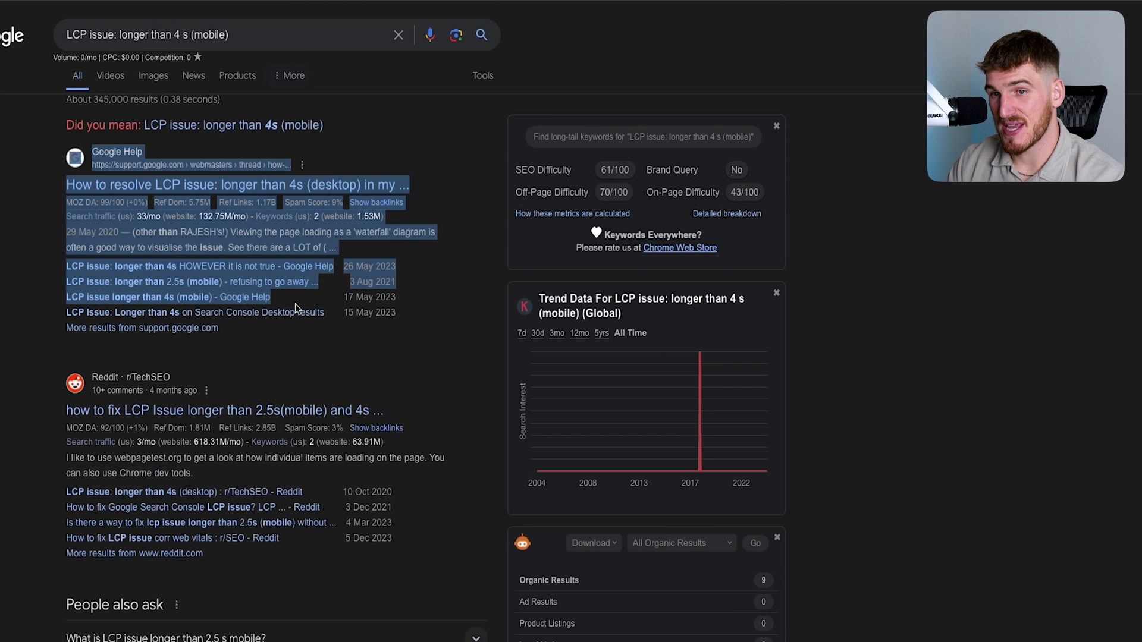
left_click(13, 224)
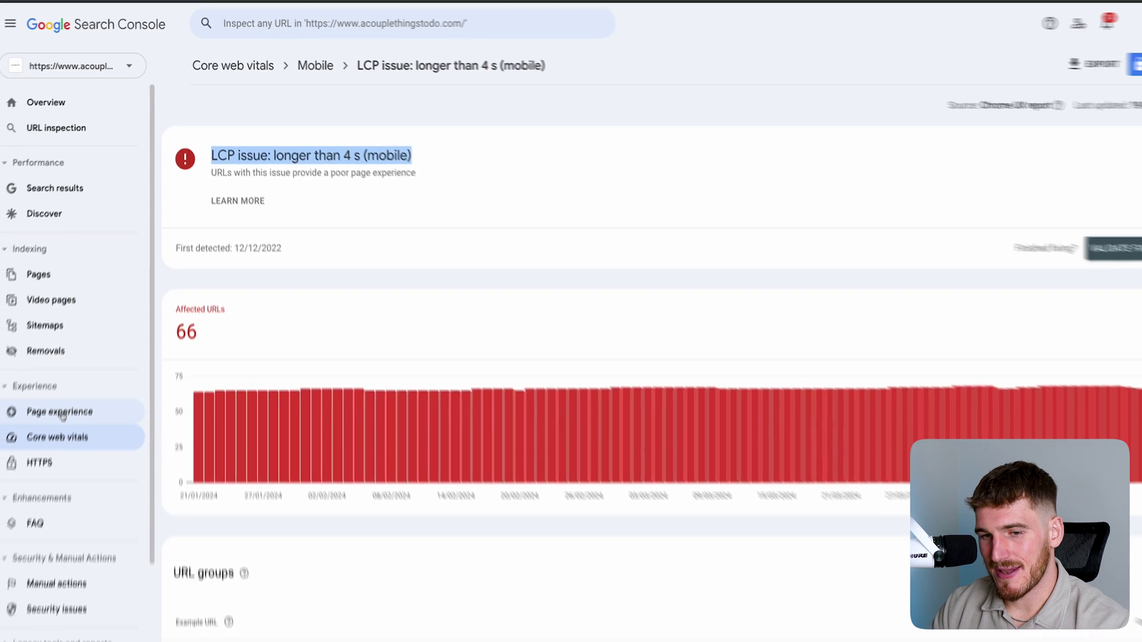
left_click(35, 509)
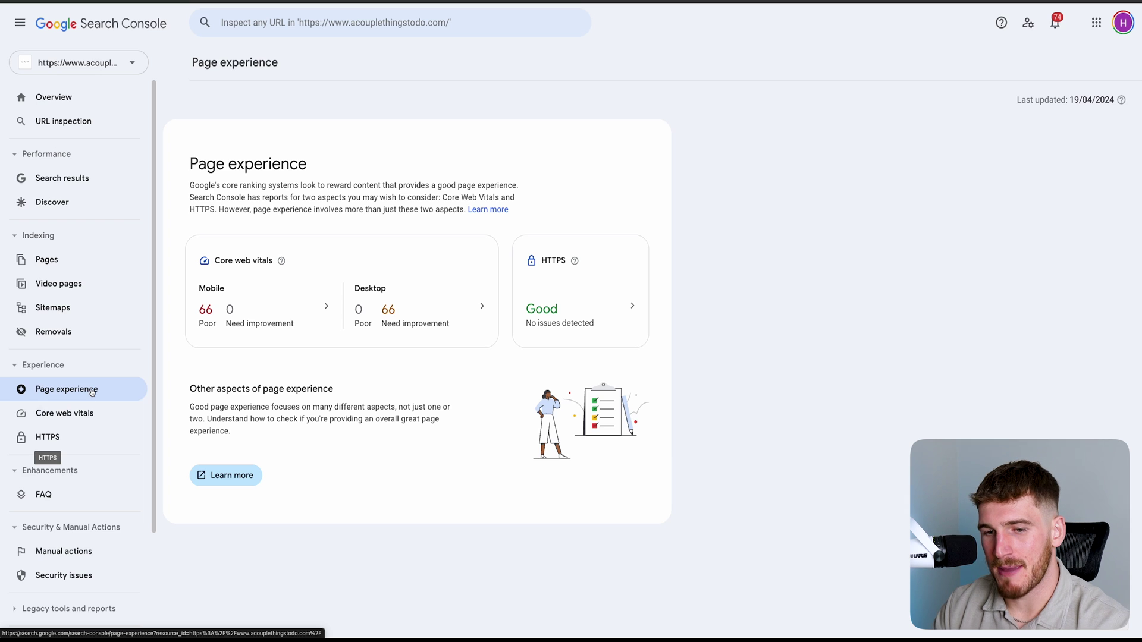
Check the Manual actions and Security issues reports for detected problems
scroll(96, 432, "down", 3)
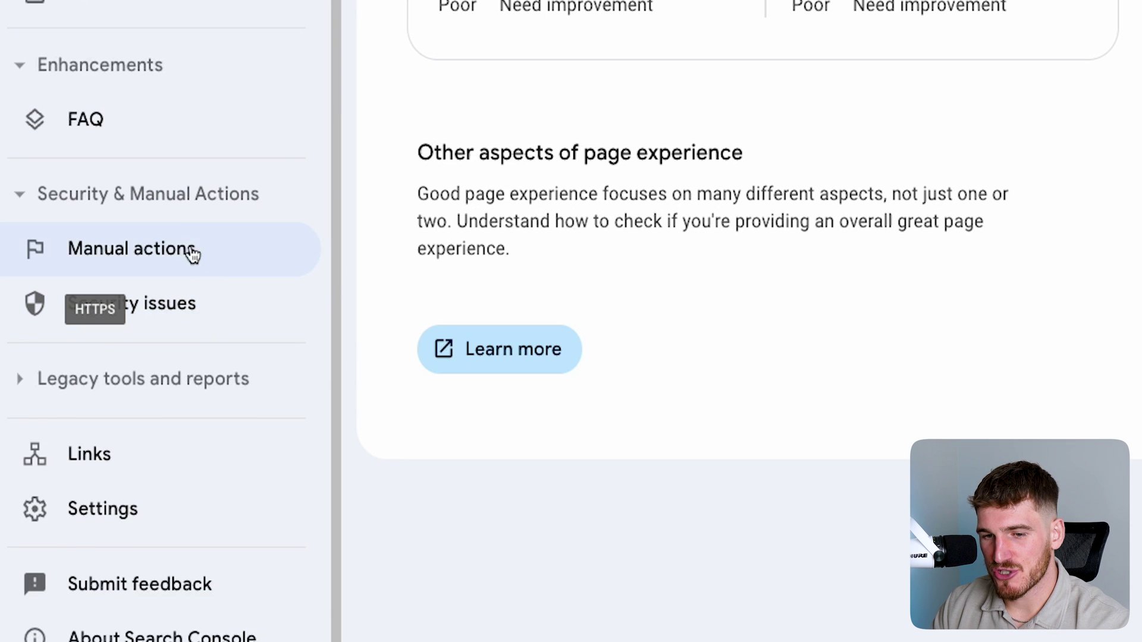
left_click(190, 251)
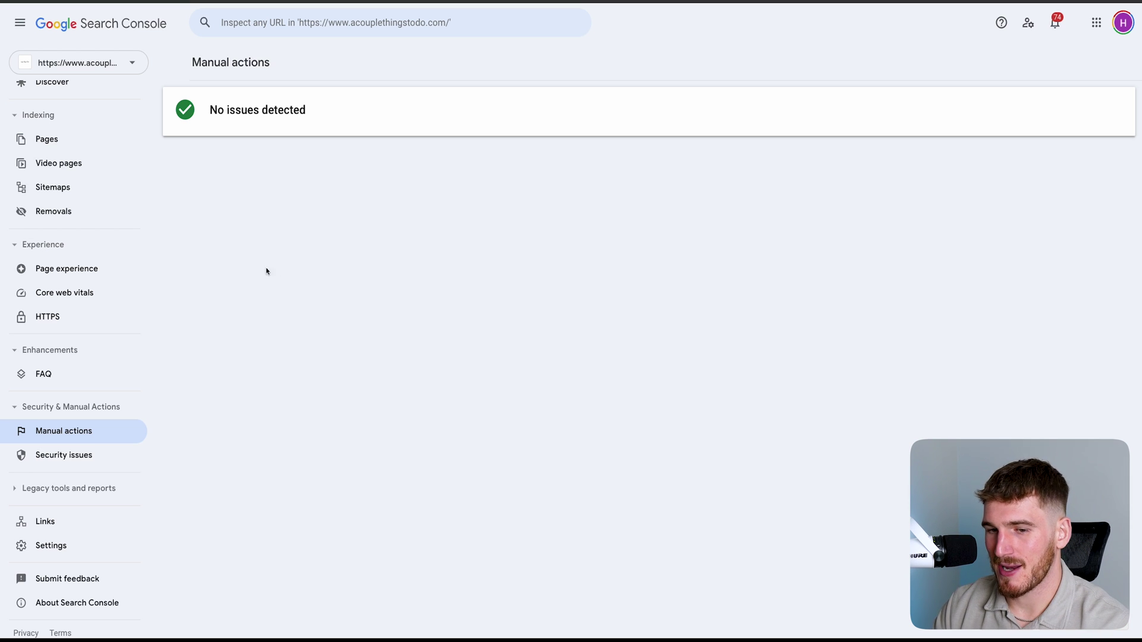
triple_click(244, 110)
left_click(90, 455)
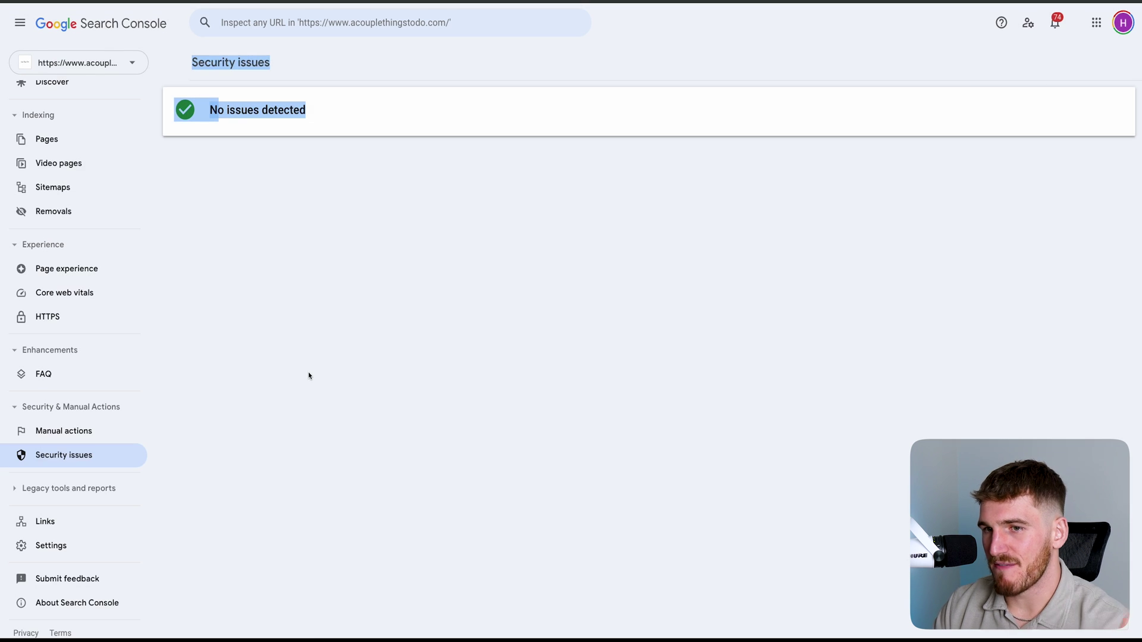
left_click(323, 375)
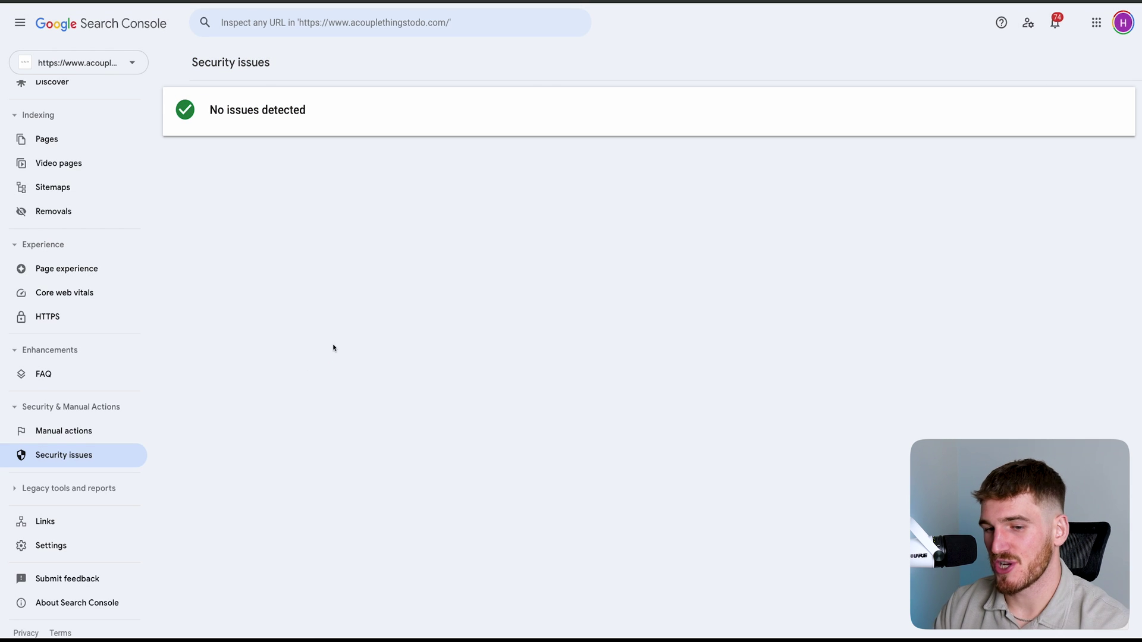
Open the Links report and examine the full list of top externally linked pages and the total external links
left_click(25, 491)
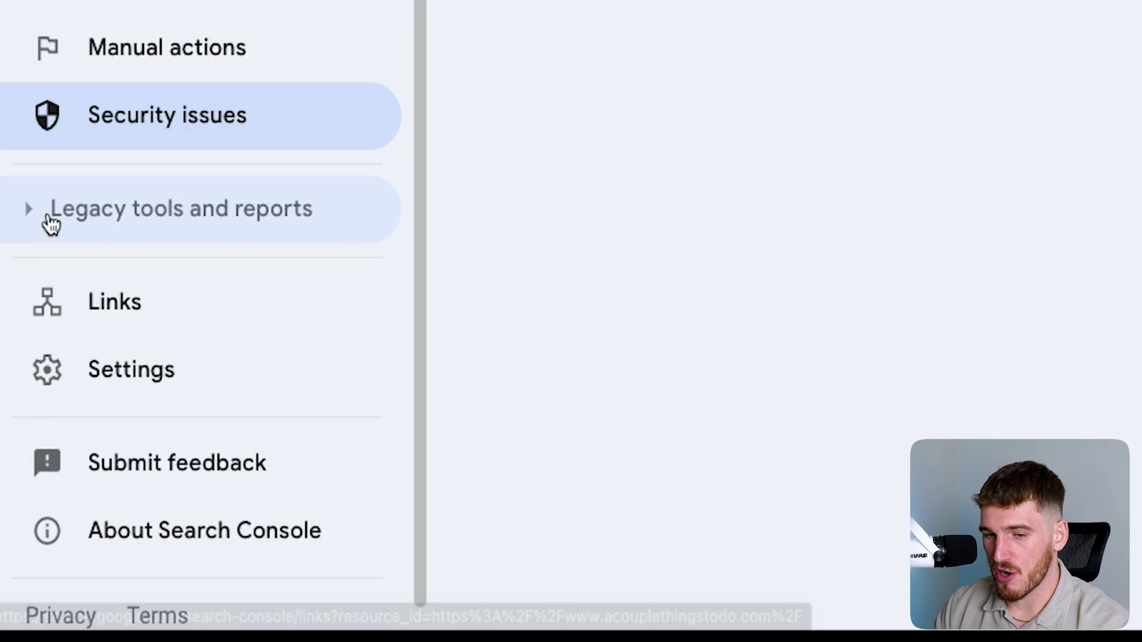
scroll(97, 247, "down", 1)
left_click(152, 415)
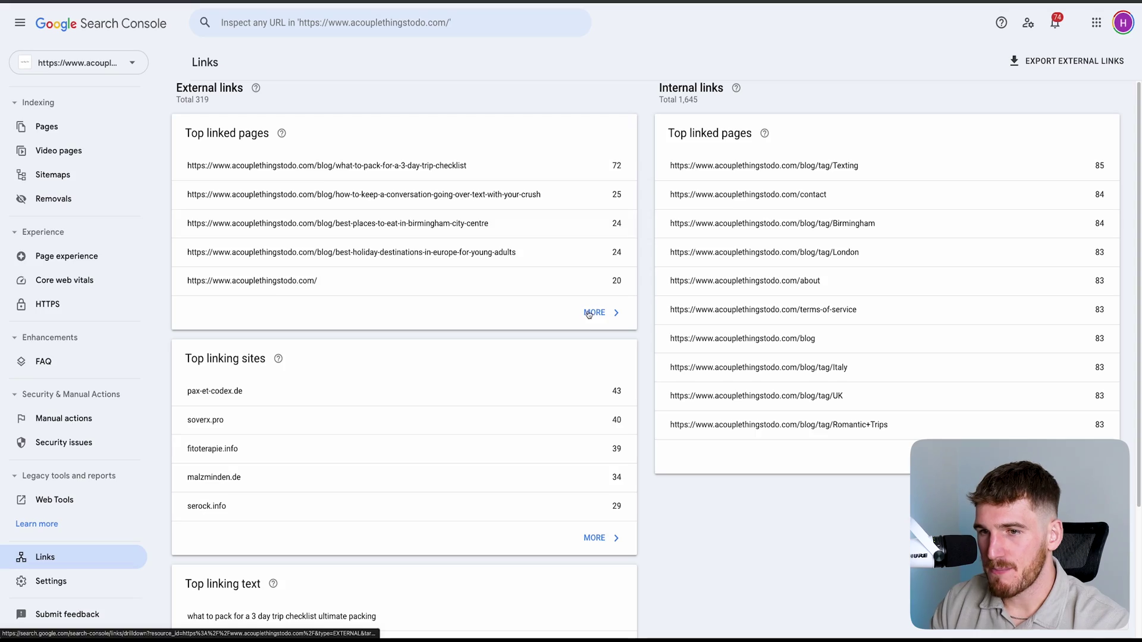
left_click_drag(184, 133, 270, 133)
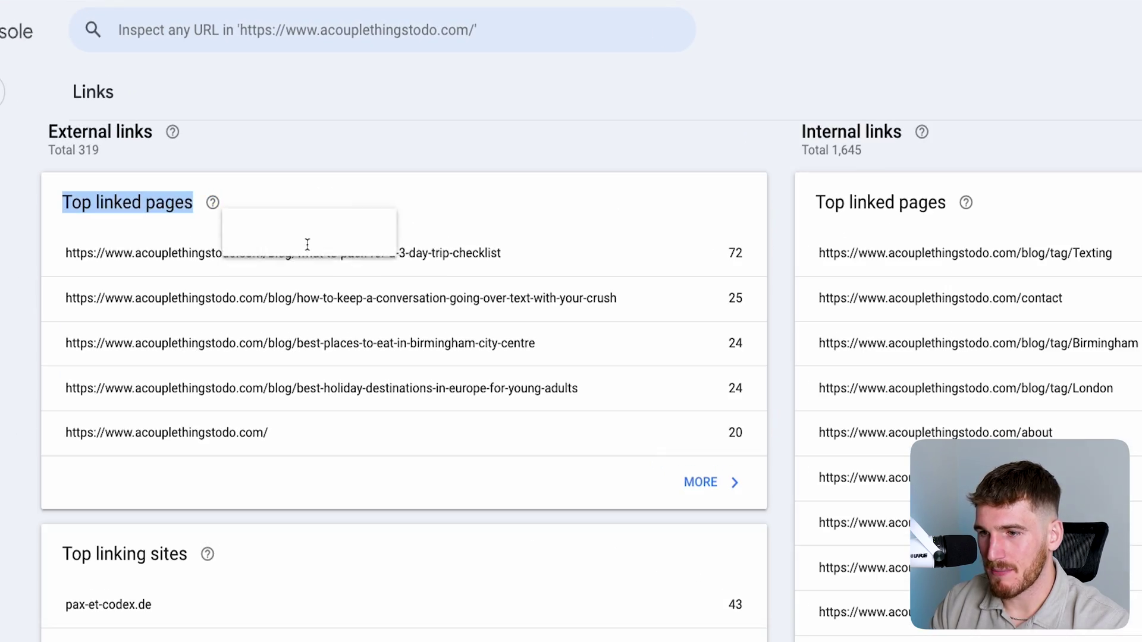
left_click(704, 461)
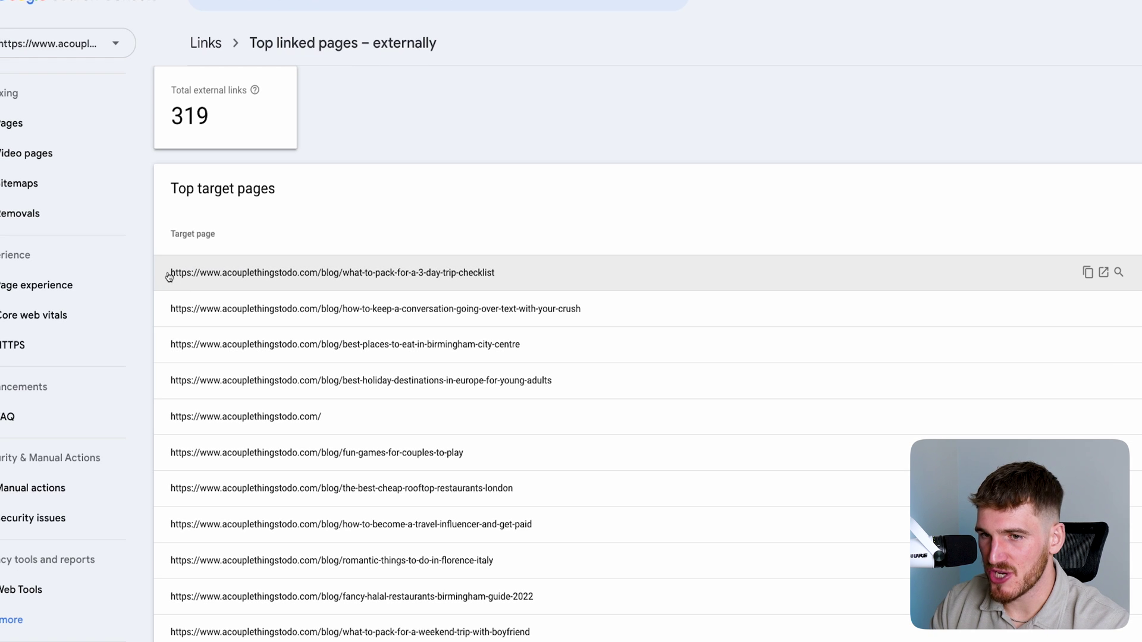
triple_click(196, 92)
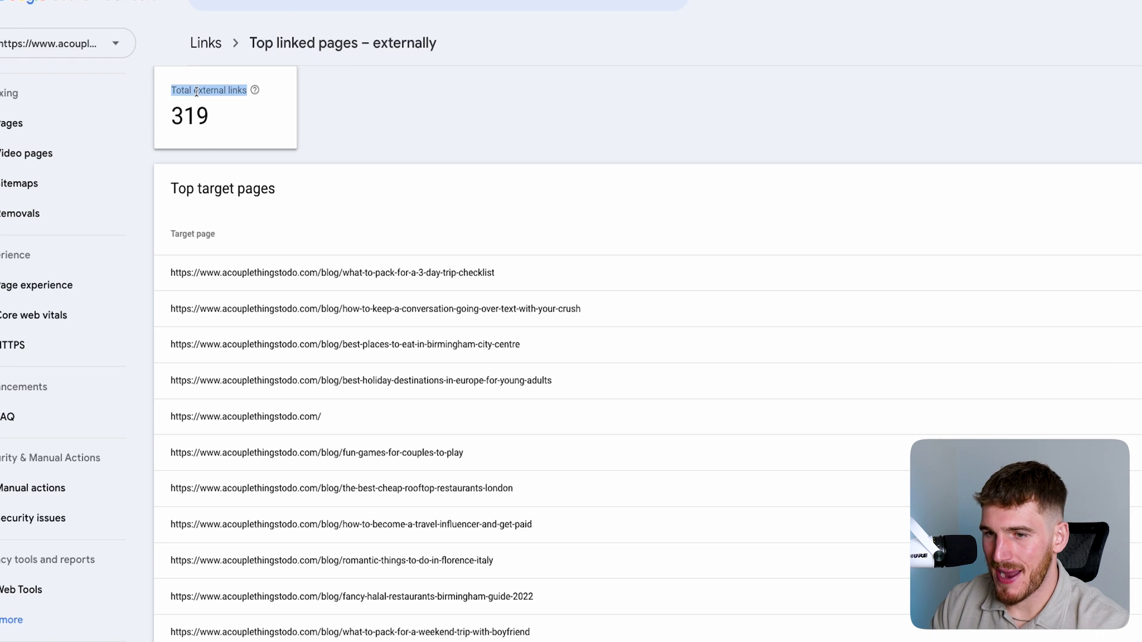
left_click(504, 129)
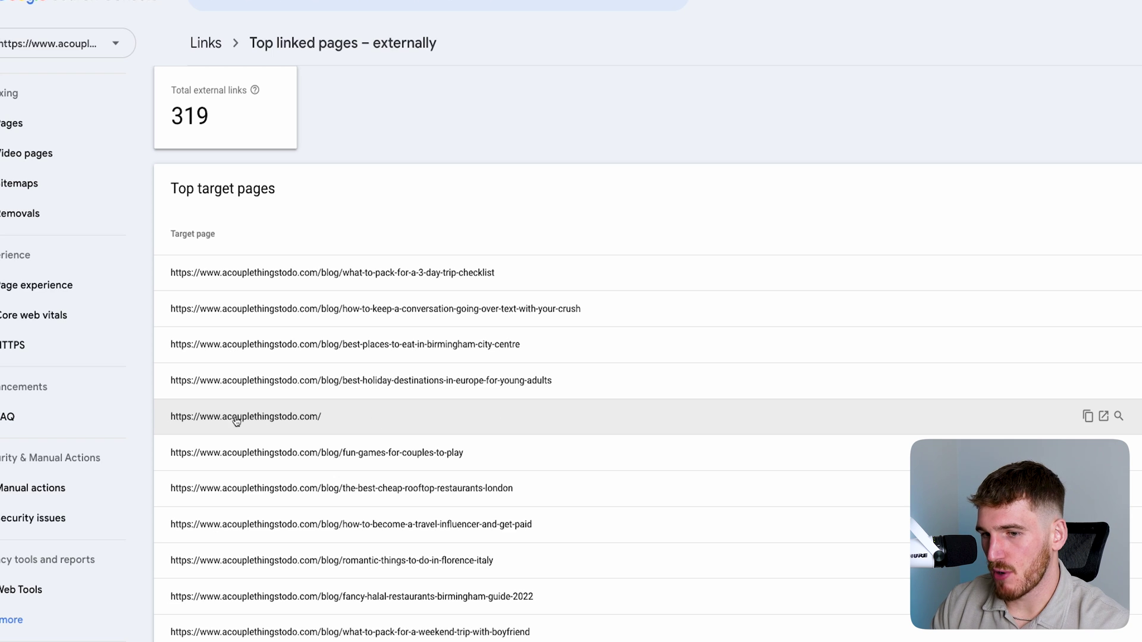
Open the external link details for the homepage and examine the top sites linking to it
left_click(280, 423)
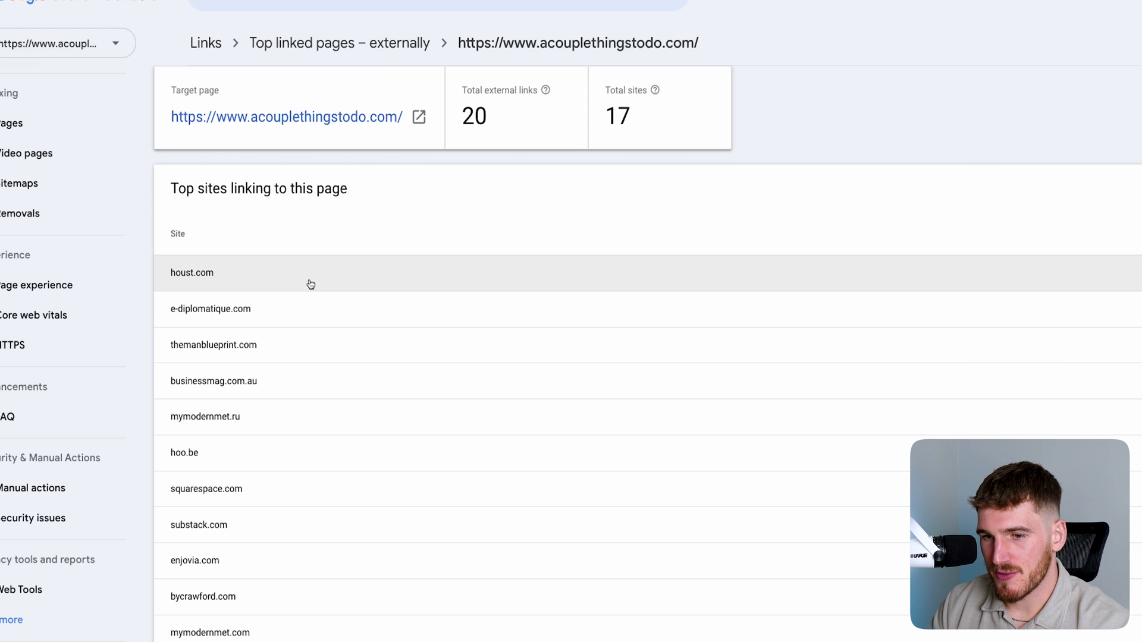
left_click_drag(179, 189, 379, 193)
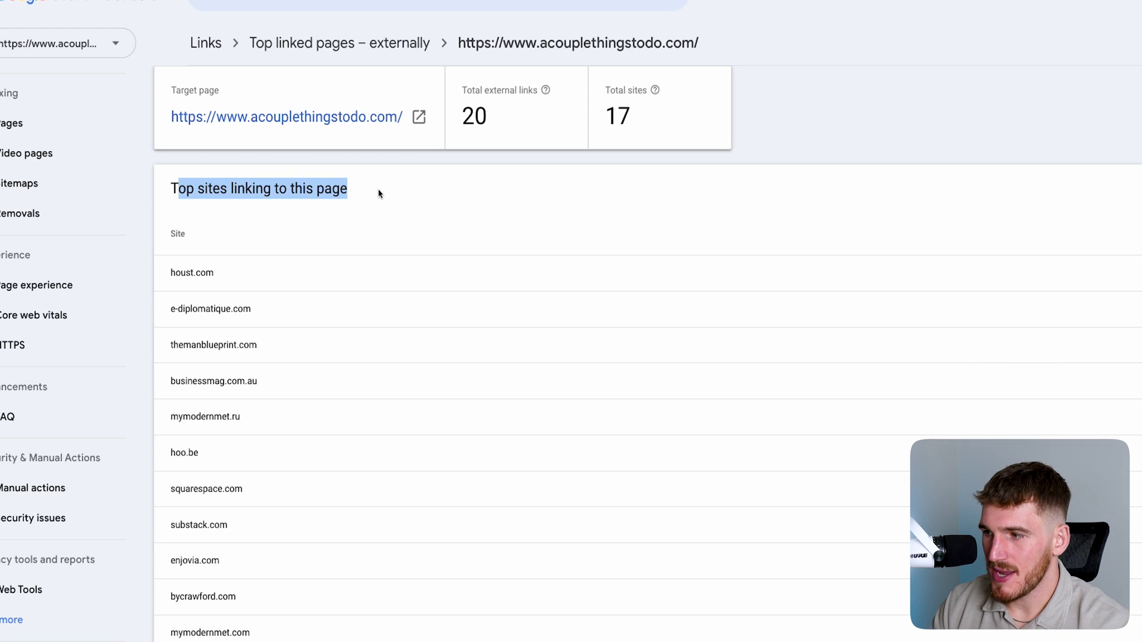
scroll(374, 274, "down", 3)
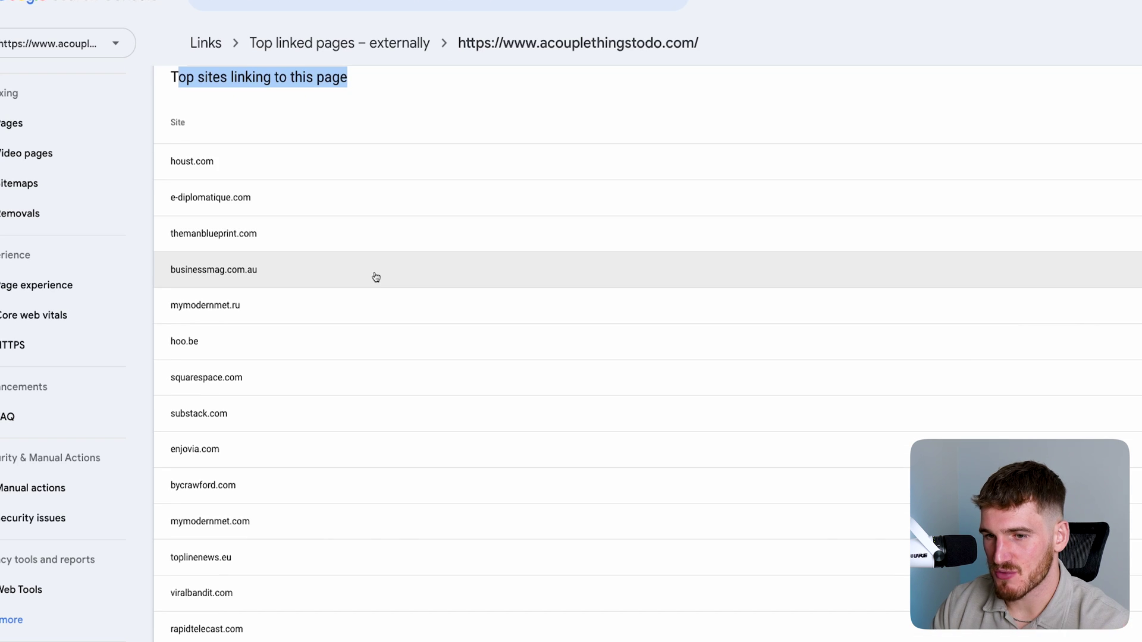
scroll(273, 375, "down", 1)
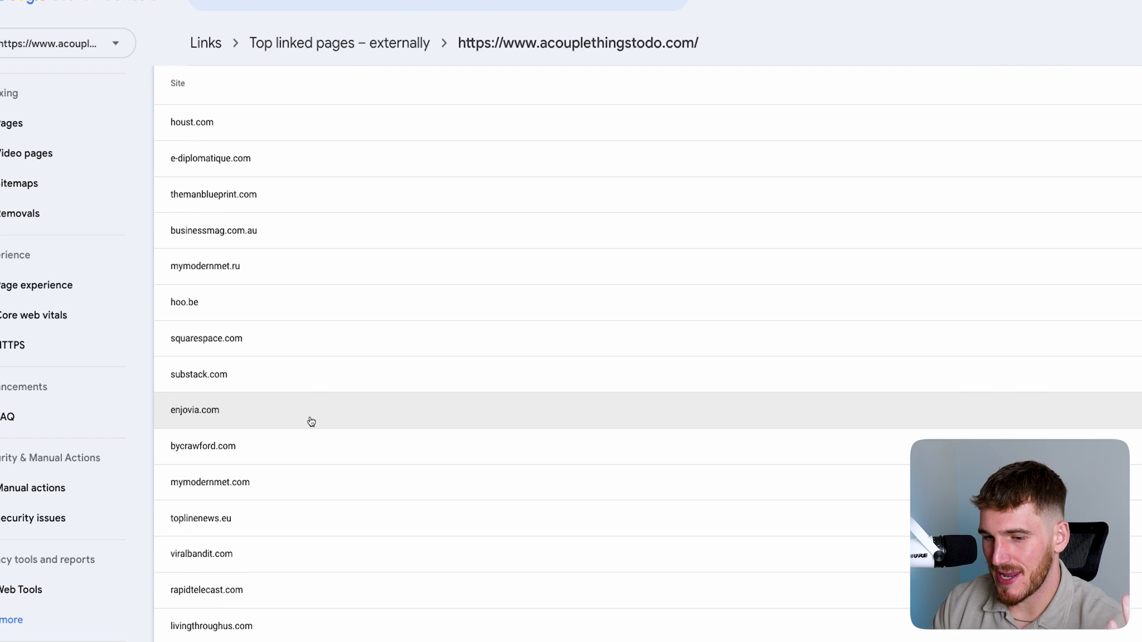
scroll(311, 369, "down", 1)
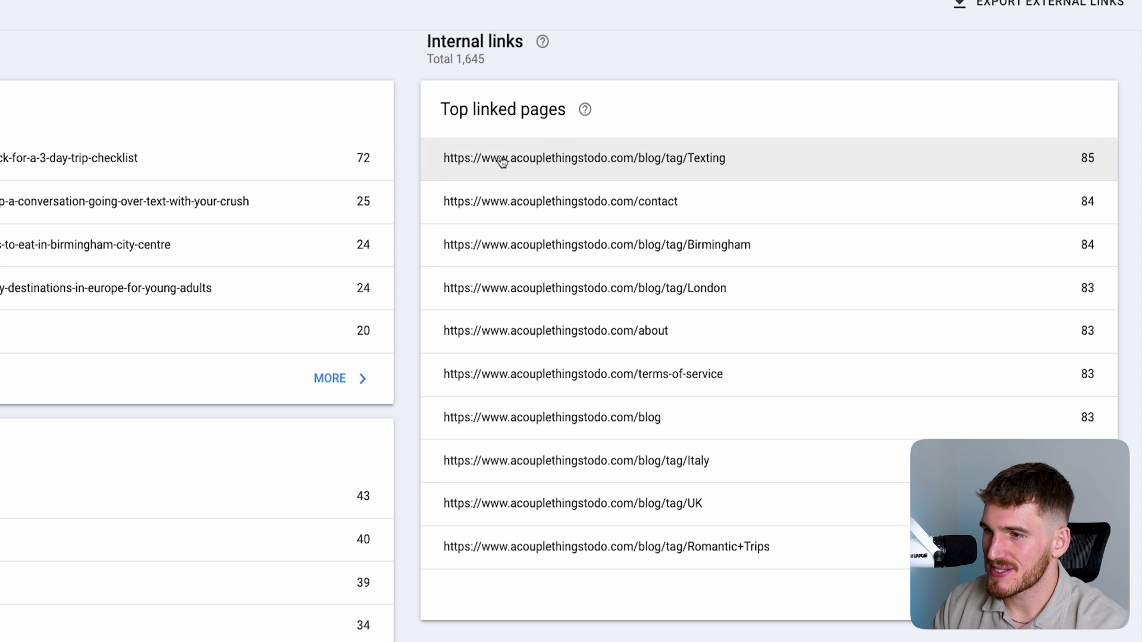
Examine the internal links to the blog/tag/Texting page and the top internally linked pages, returning to the Links report
left_click_drag(441, 158, 770, 161)
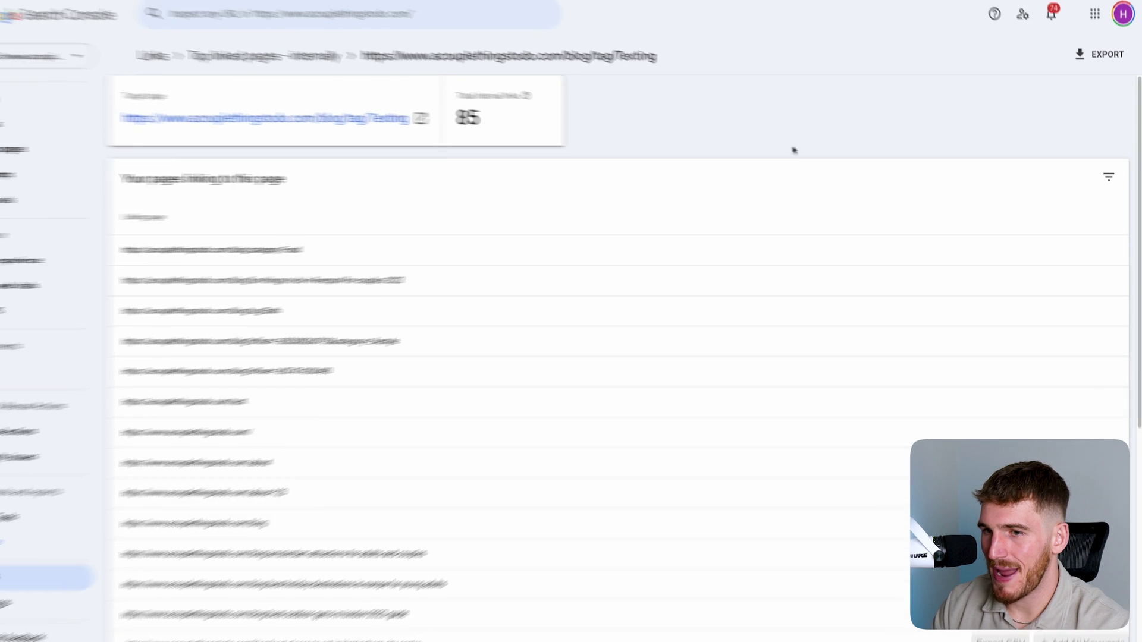
left_click(277, 55)
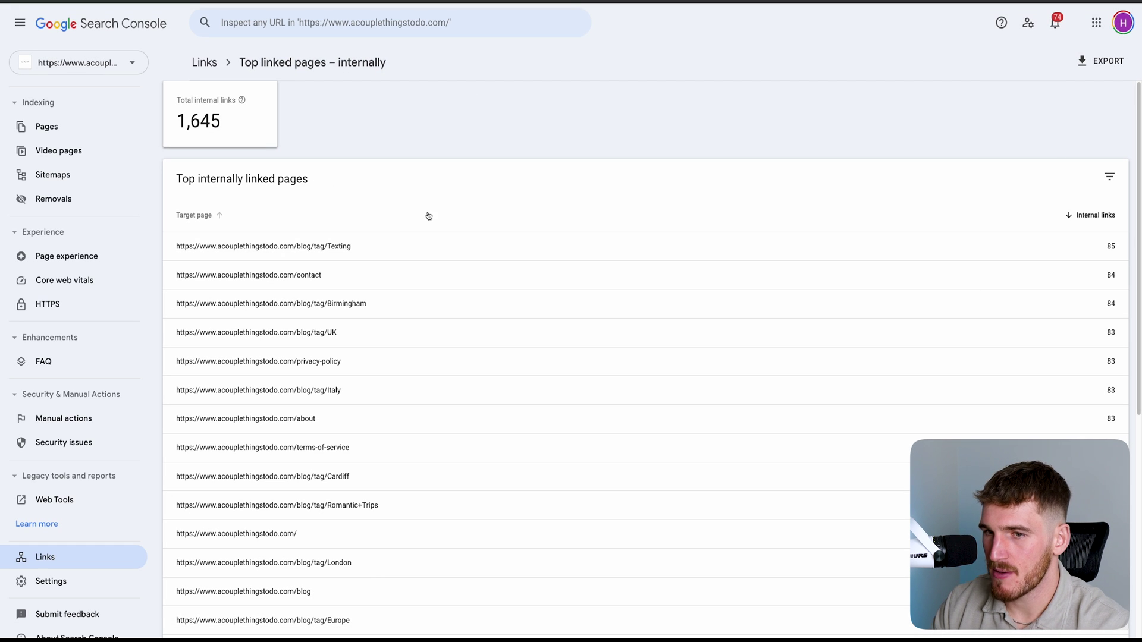
left_click_drag(1105, 255, 1117, 252)
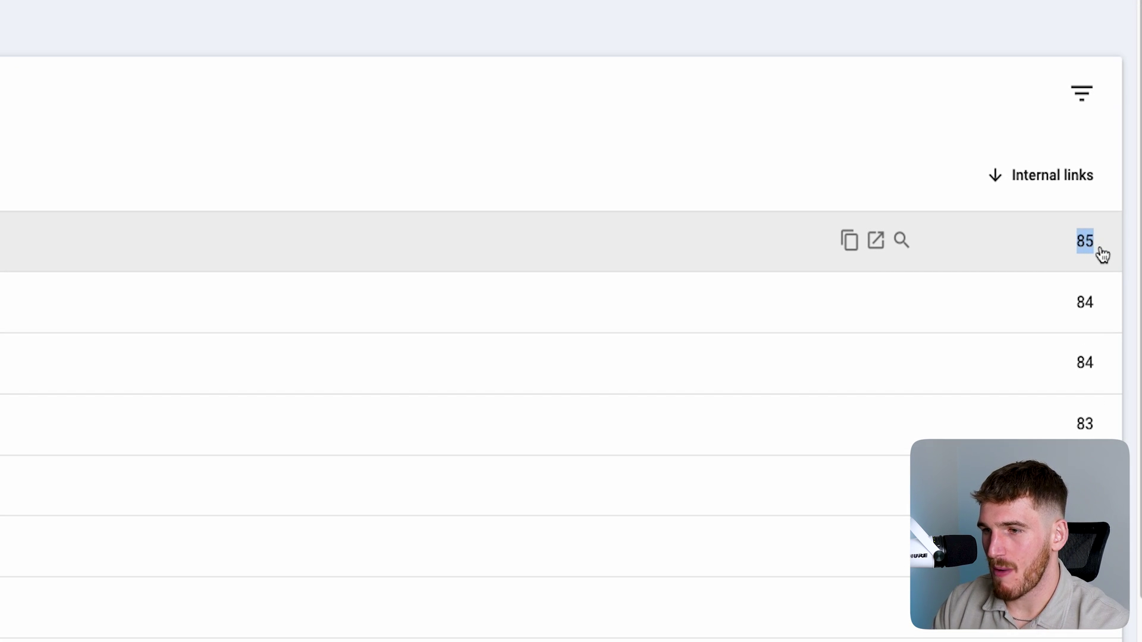
left_click(201, 62)
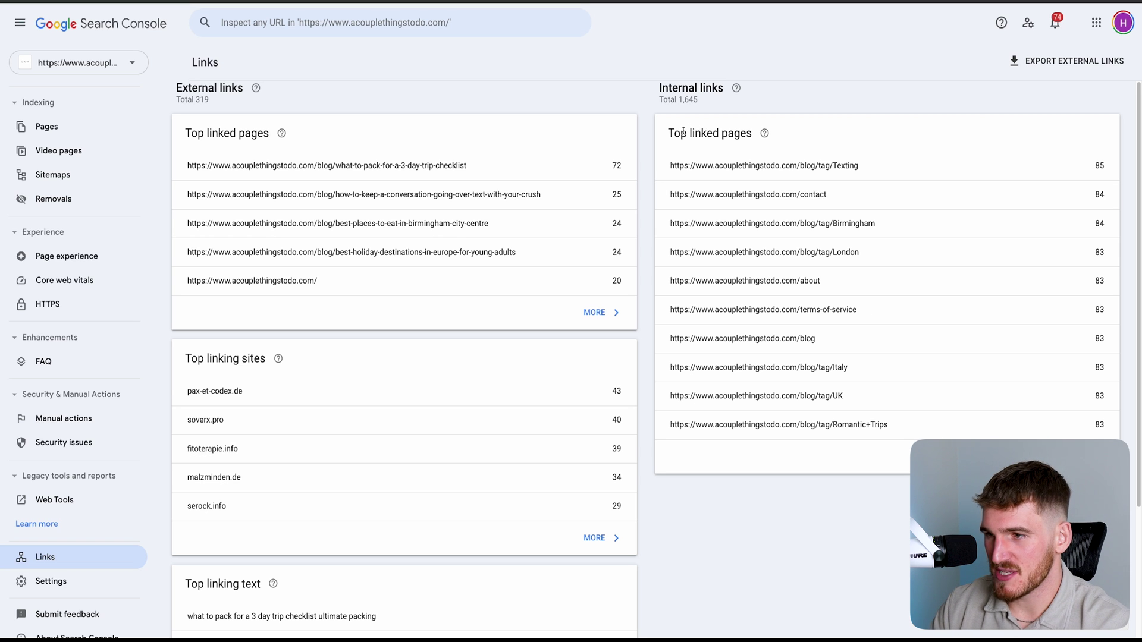
left_click_drag(680, 134, 1011, 442)
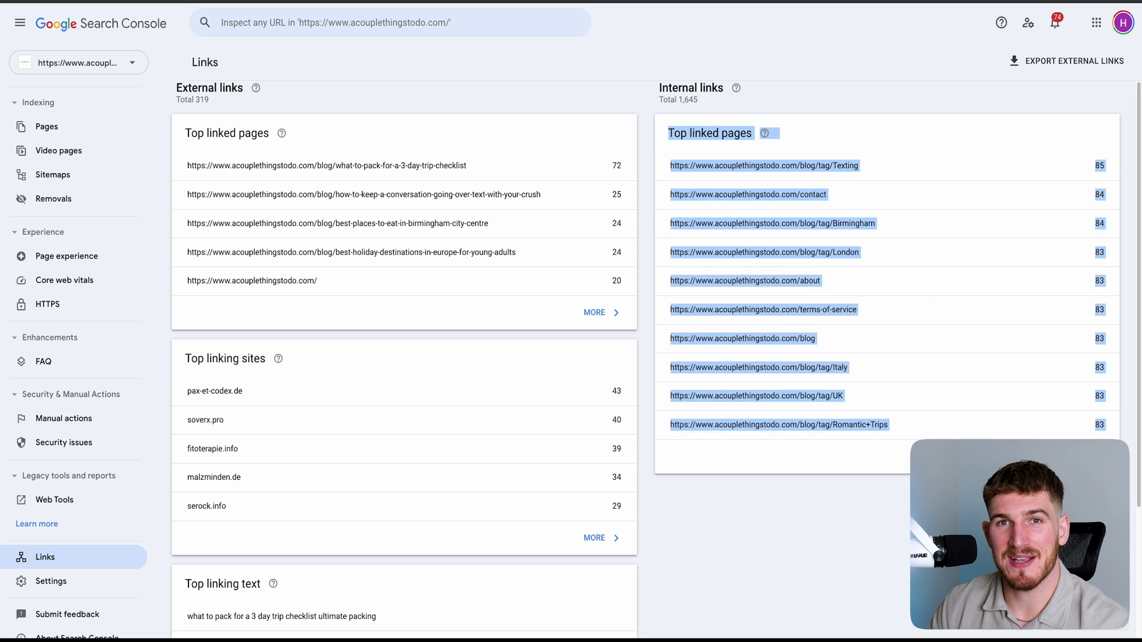
left_click(1011, 443)
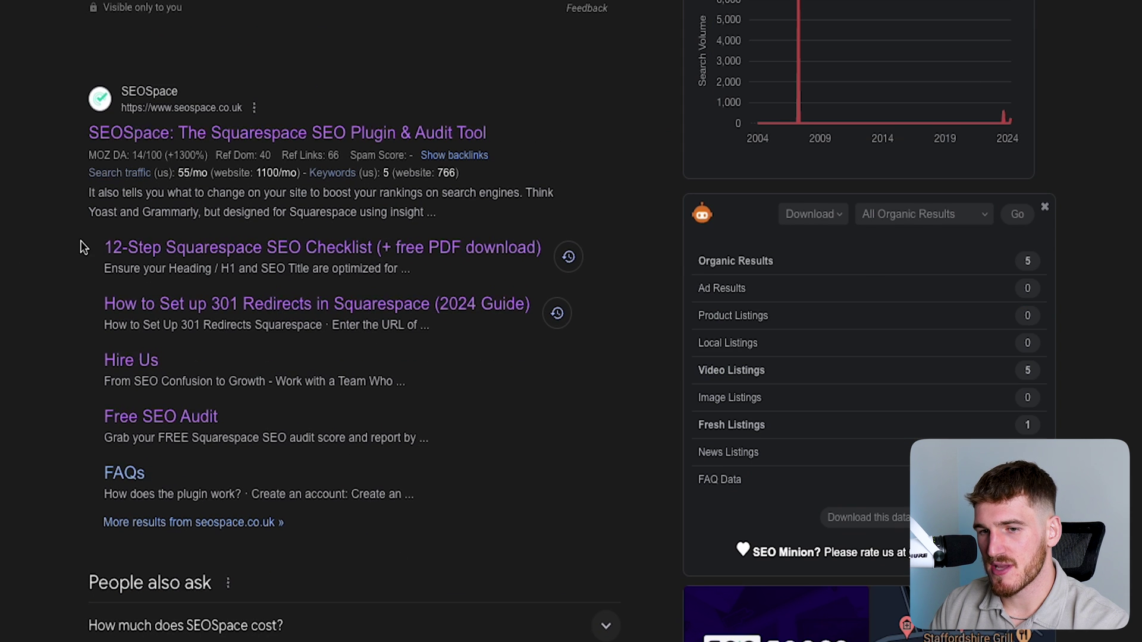
Examine the SEOSpace listing and its sitelinks in the Google search results
left_click_drag(81, 247, 405, 493)
left_click(35, 288)
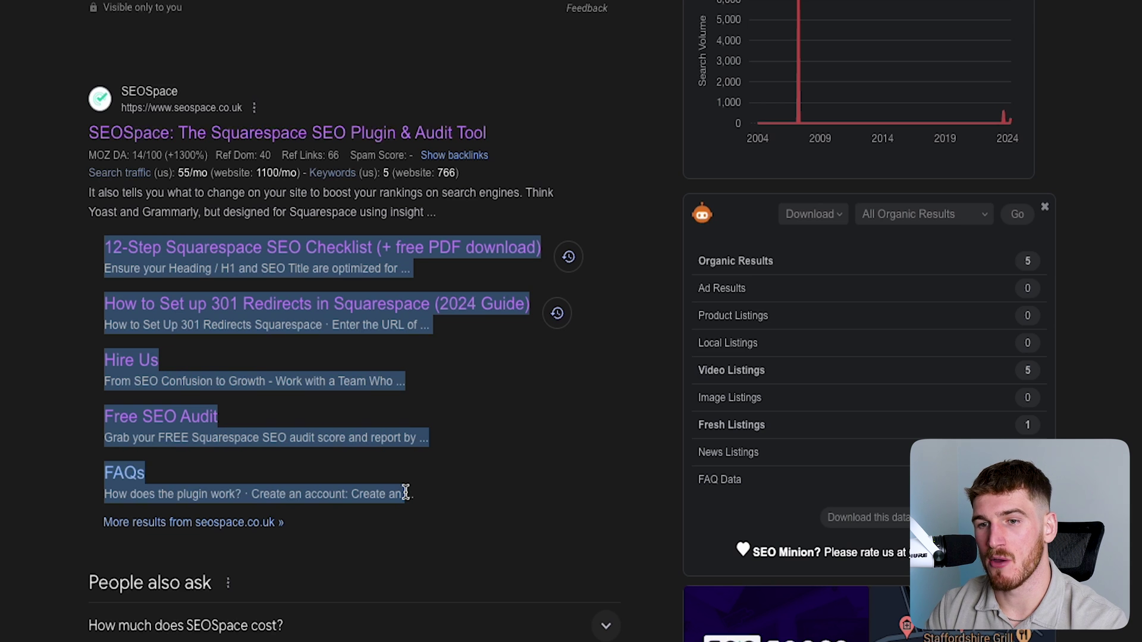
left_click_drag(84, 247, 462, 494)
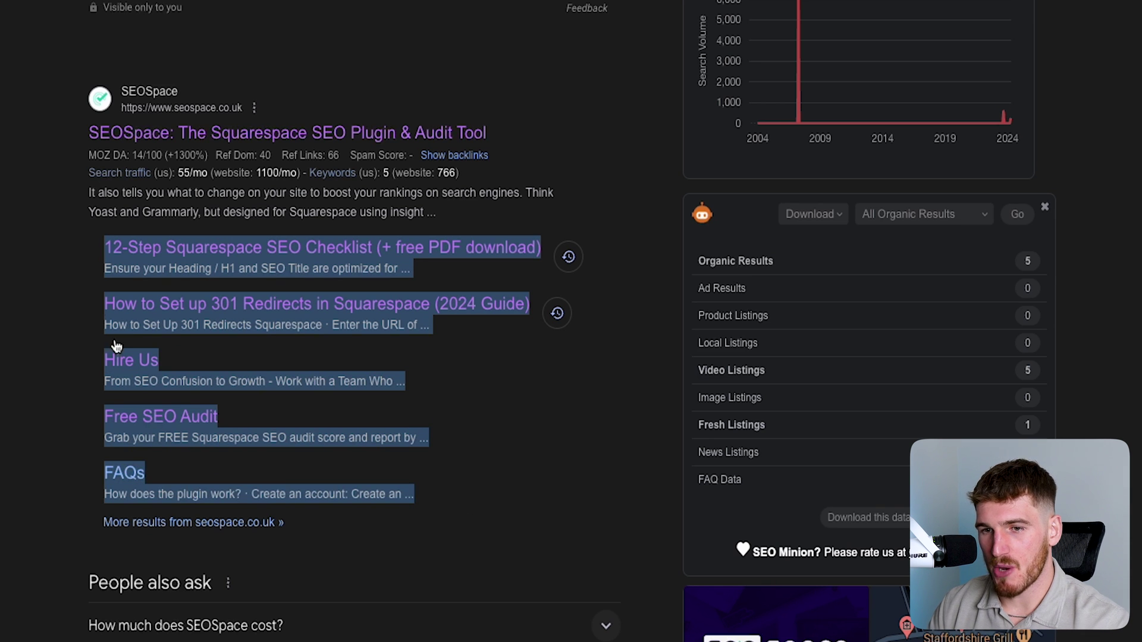
left_click_drag(31, 92, 483, 202)
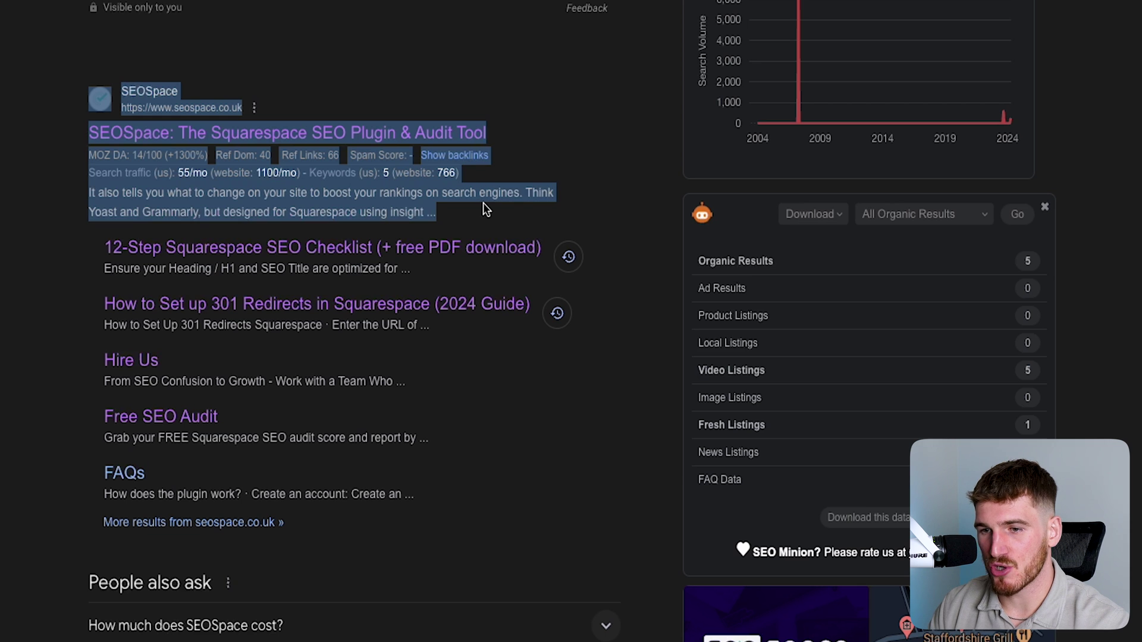
left_click(483, 202)
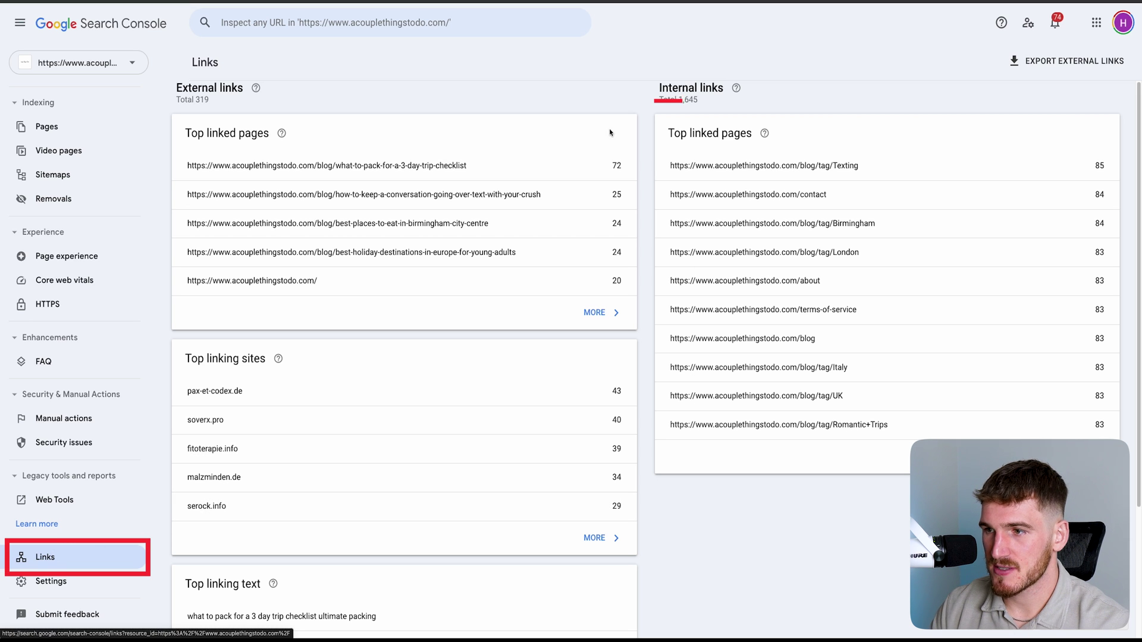
Back in Search Console's Links report, examine the full Top linking text list and return to the Overview
left_click_drag(667, 134, 752, 133)
left_click(771, 101)
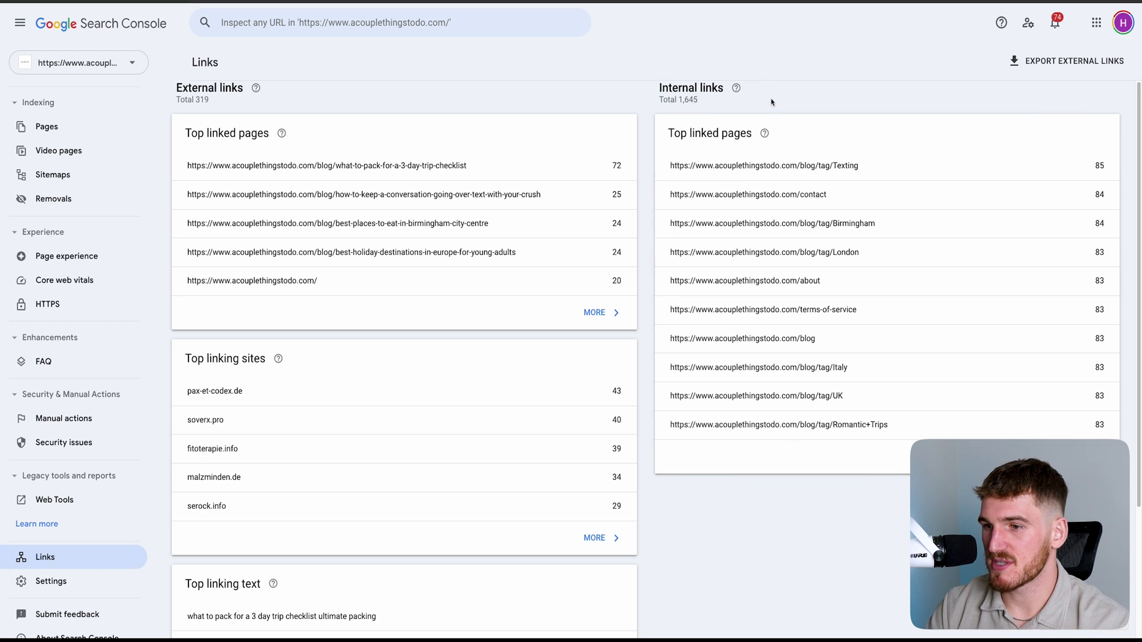
scroll(913, 330, "down", 3)
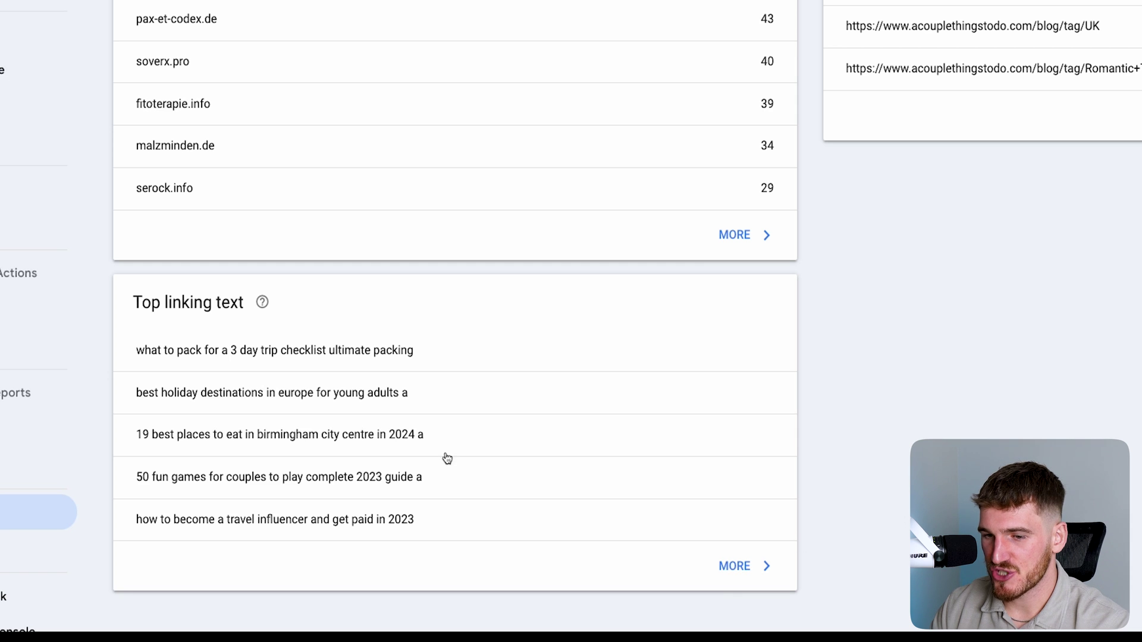
left_click(714, 580)
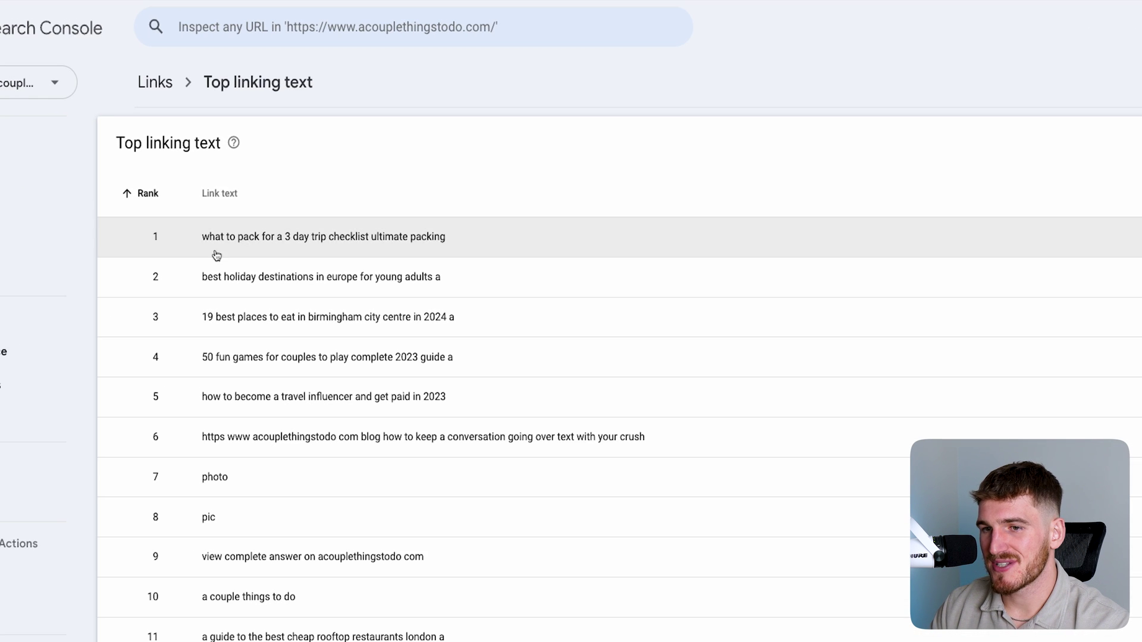
left_click_drag(200, 237, 452, 238)
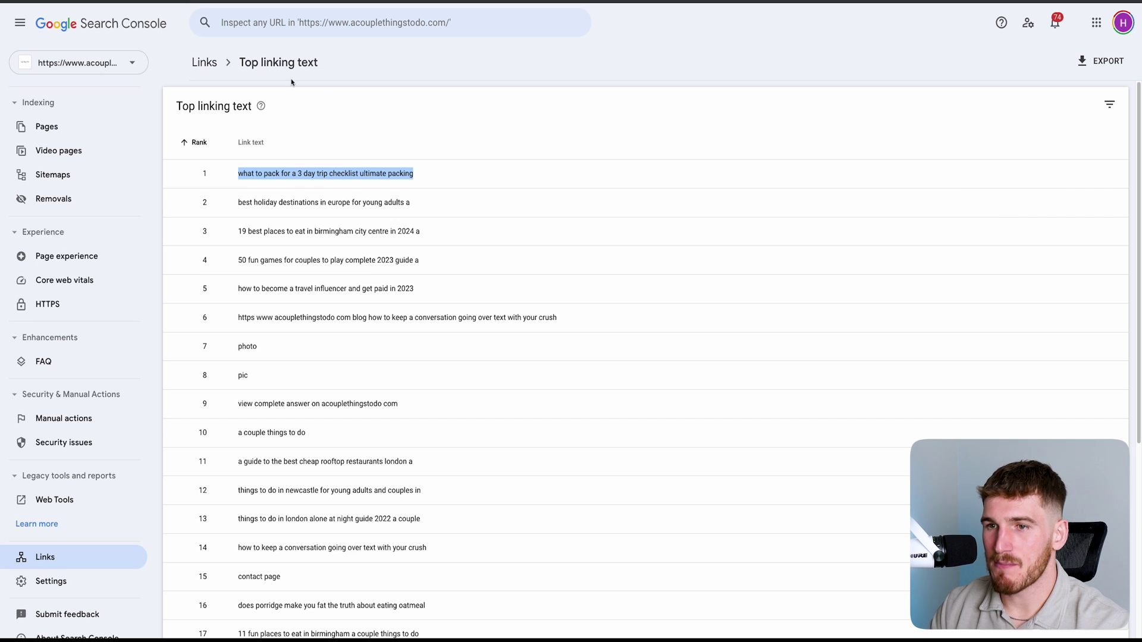
left_click(275, 68)
scroll(344, 321, "down", 5)
scroll(343, 320, "up", 5)
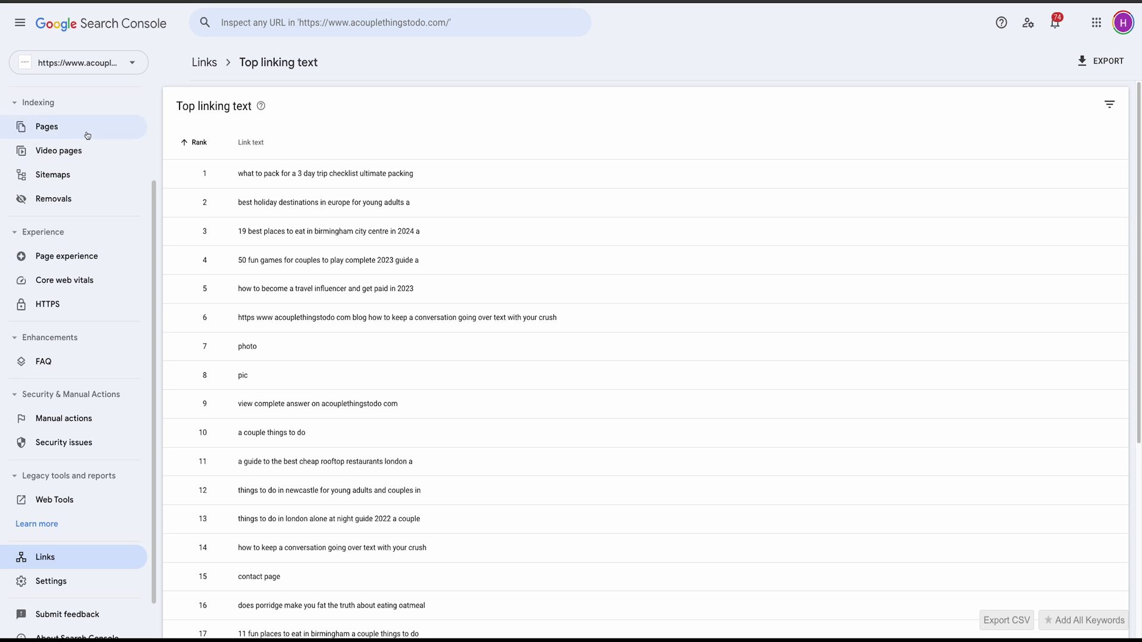
scroll(74, 155, "up", 3)
left_click(52, 98)
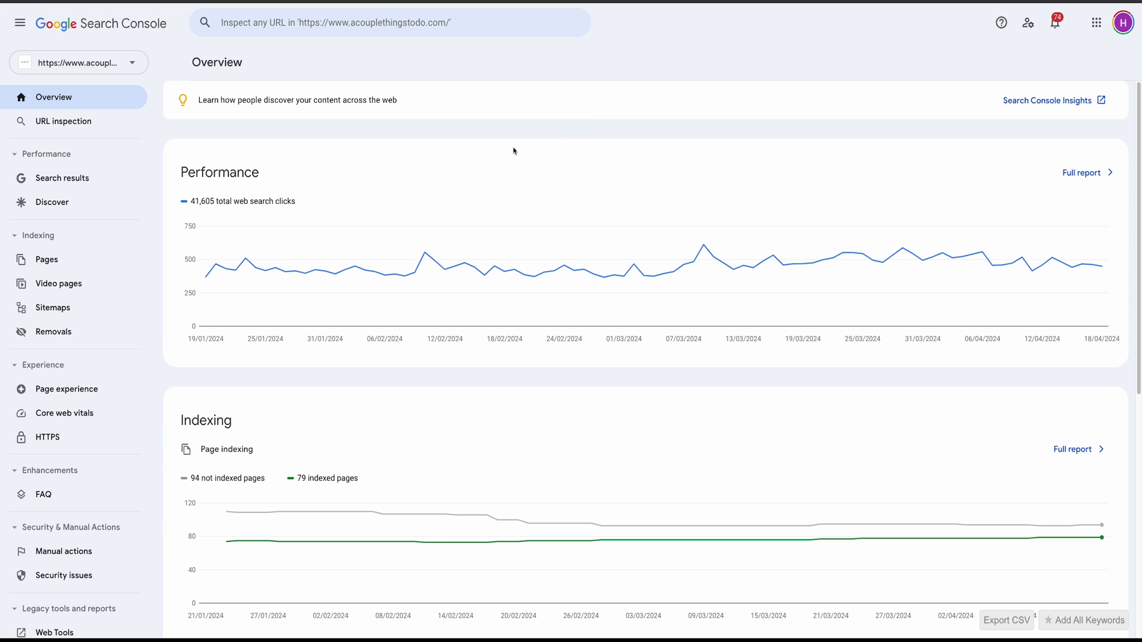
Open the Crawl stats report from Settings, examine its crawl requests breakdown, and return to the Overview
scroll(83, 259, "down", 3)
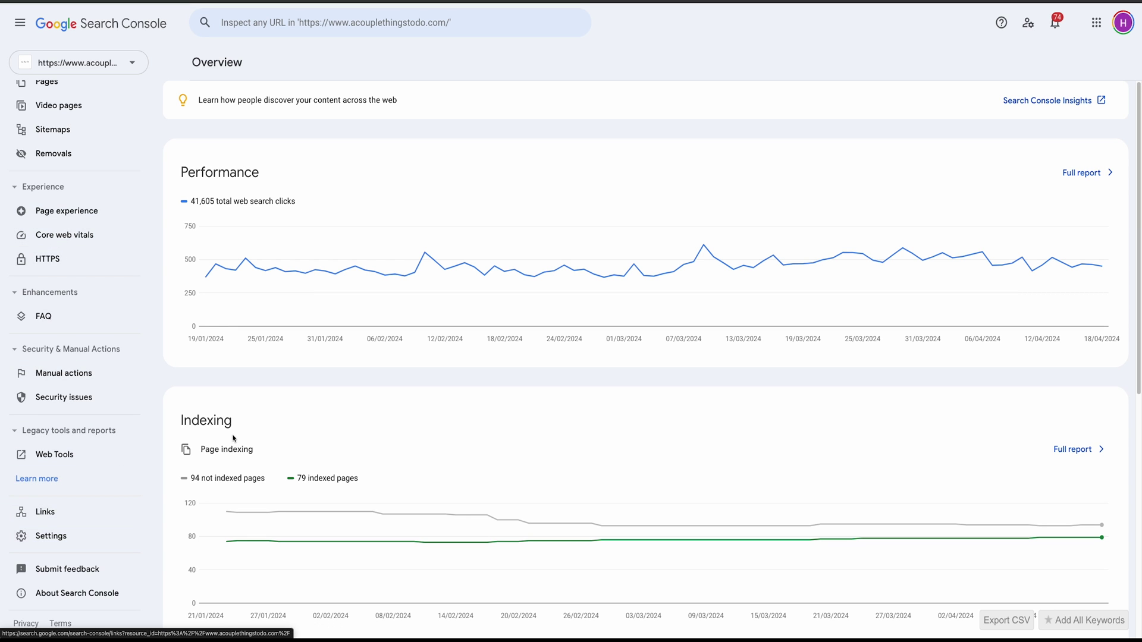
left_click(94, 523)
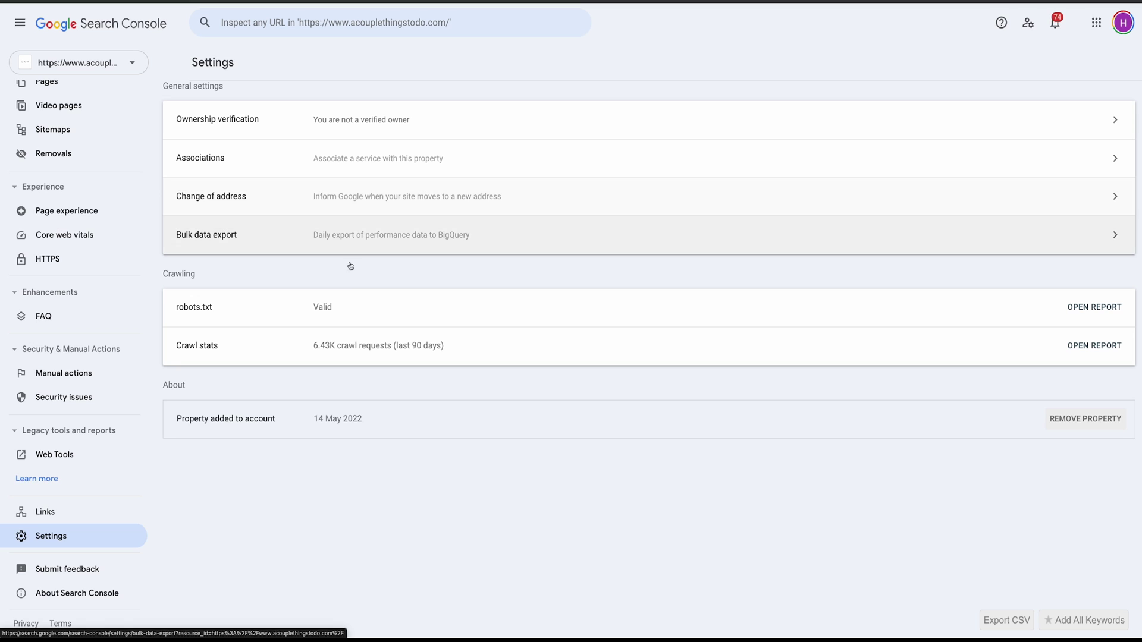
left_click(1109, 351)
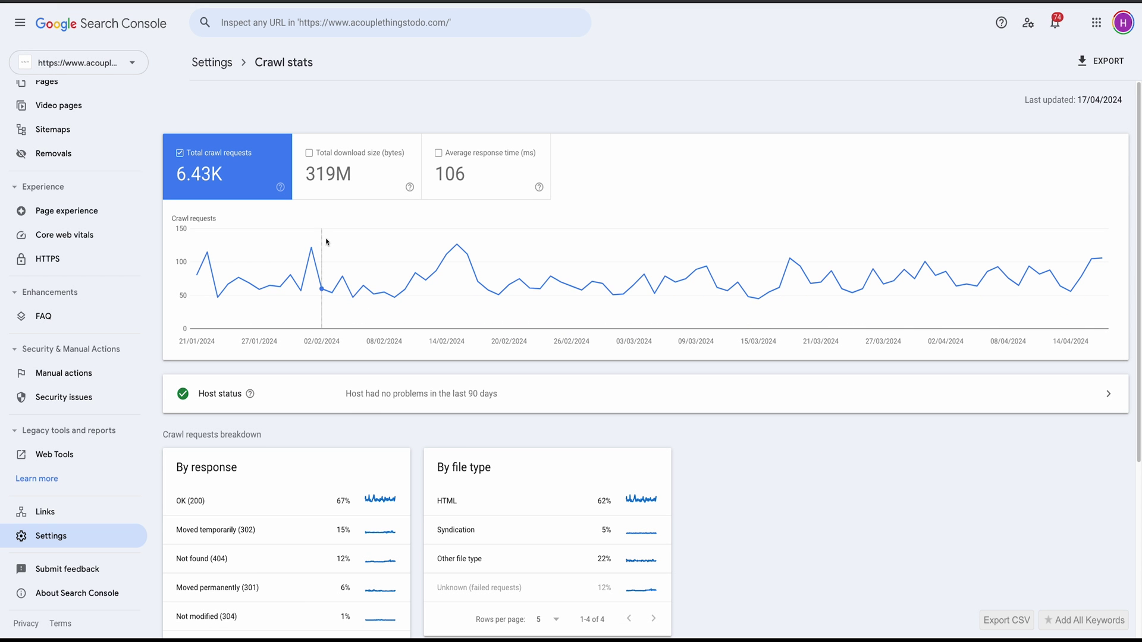
scroll(525, 490, "down", 3)
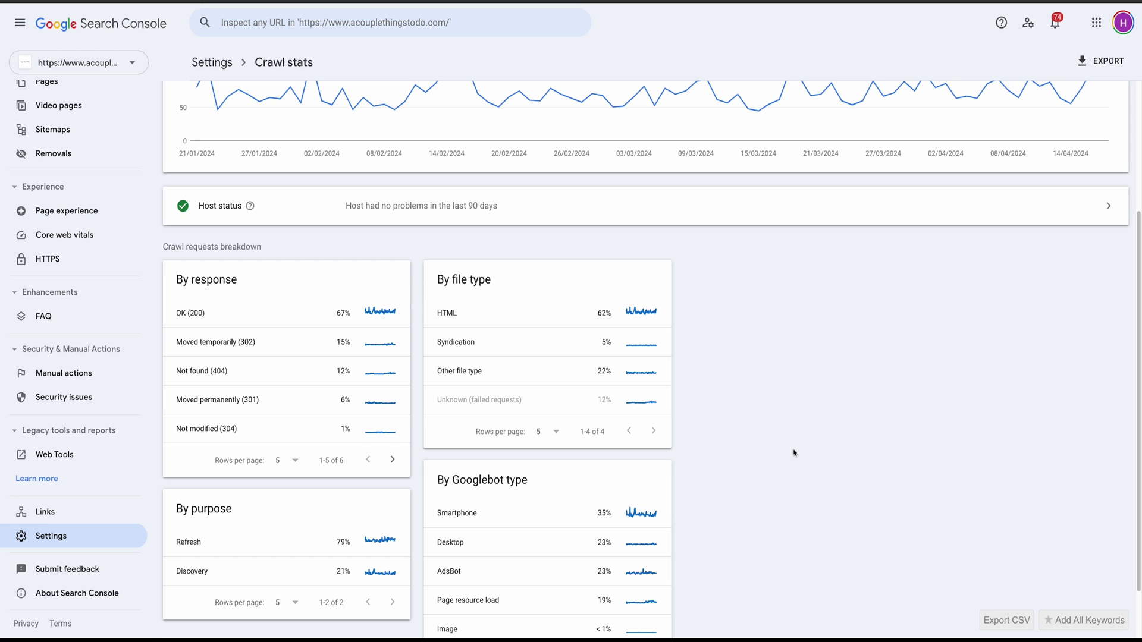
scroll(793, 453, "up", 3)
scroll(42, 186, "up", 3)
left_click(54, 97)
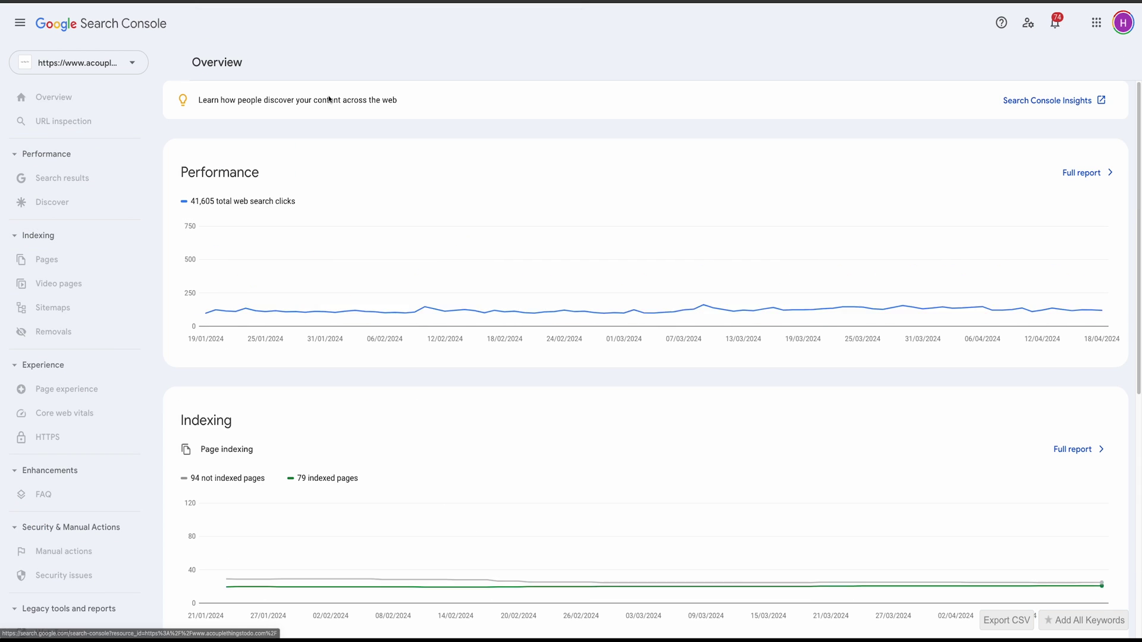